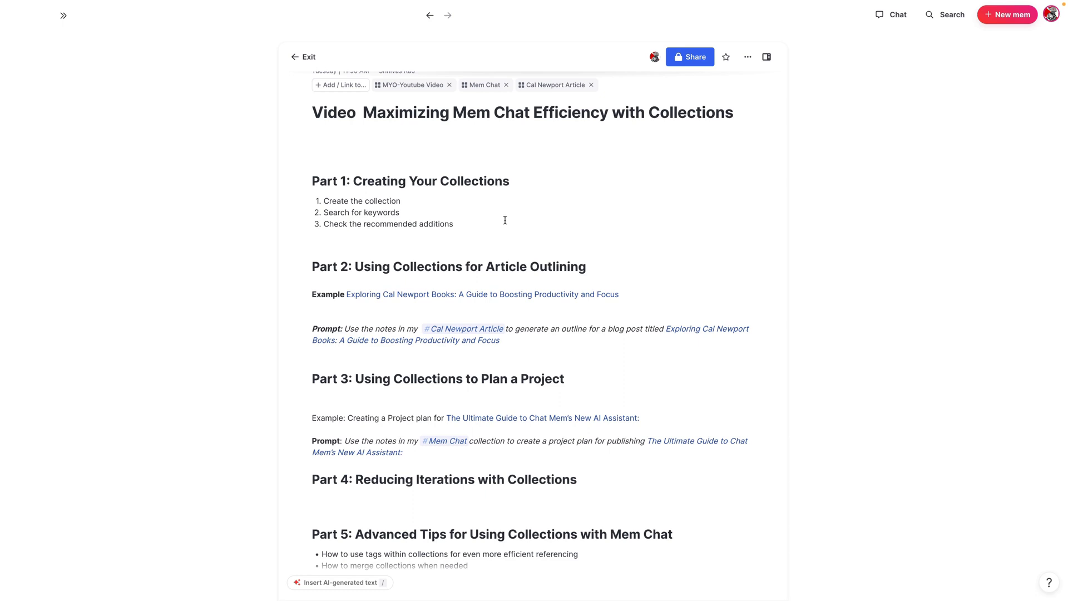
- View the full list of collections and return to the note on maximizing Mem Chat efficiency
{"action": "left_click", "coordinate": [408, 201]}
{"action": "left_click", "coordinate": [446, 214]}
{"action": "mouse_move", "coordinate": [22, 200]}
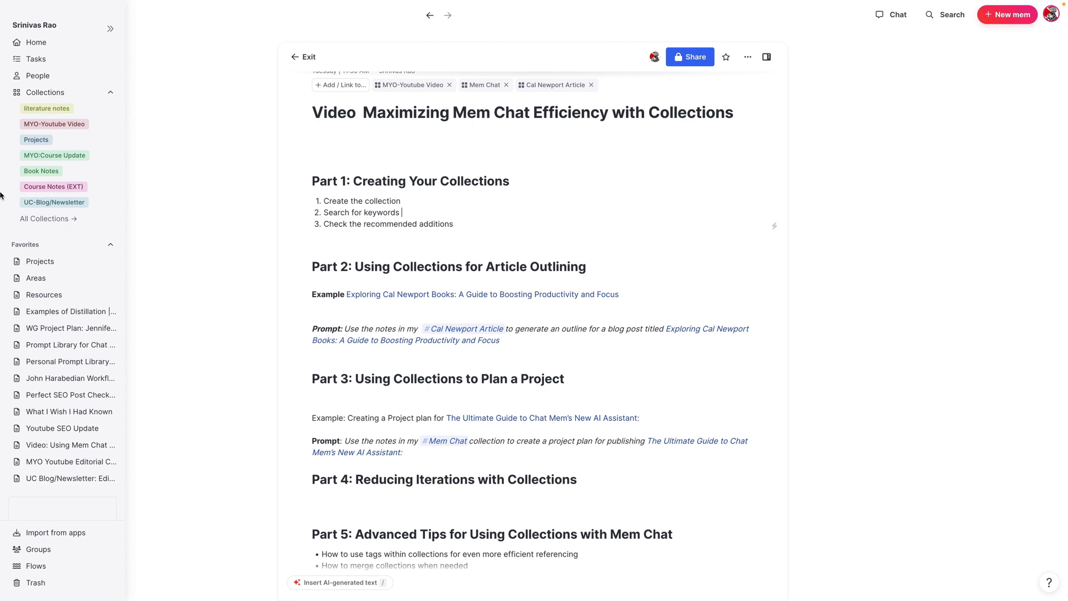
{"action": "left_click", "coordinate": [34, 225]}
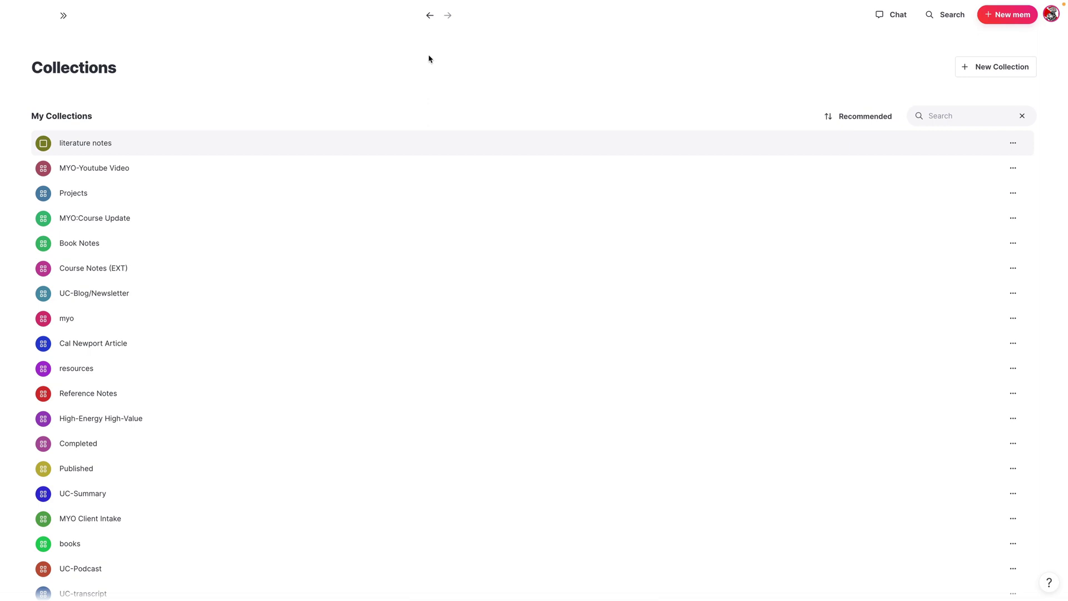
{"action": "left_click", "coordinate": [429, 17]}
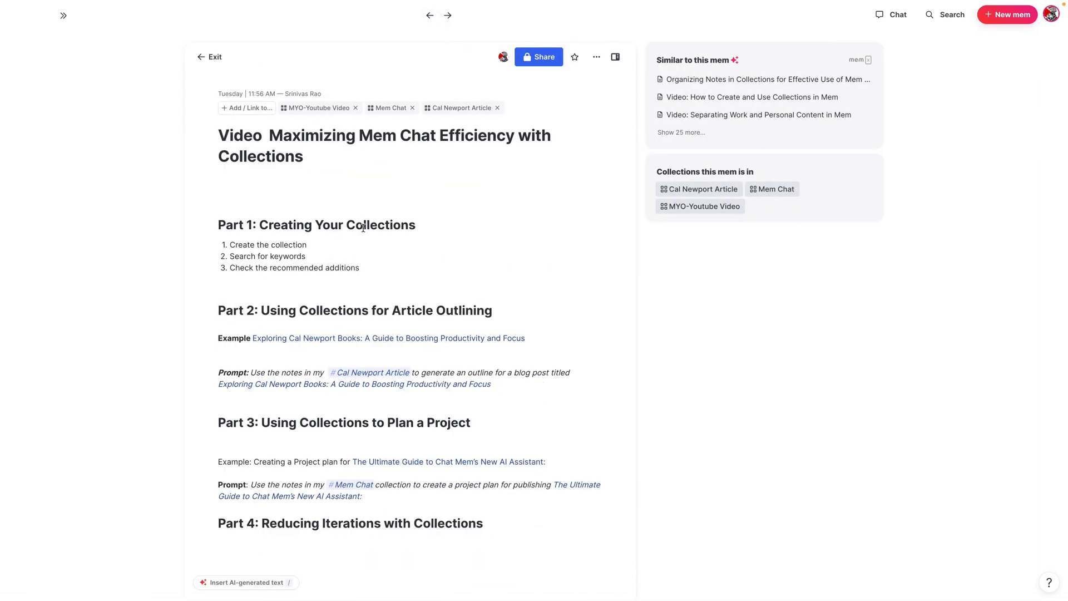
{"action": "scroll", "coordinate": [424, 331], "scroll_direction": "down", "scroll_amount": 1}
{"action": "mouse_move", "coordinate": [356, 342]}
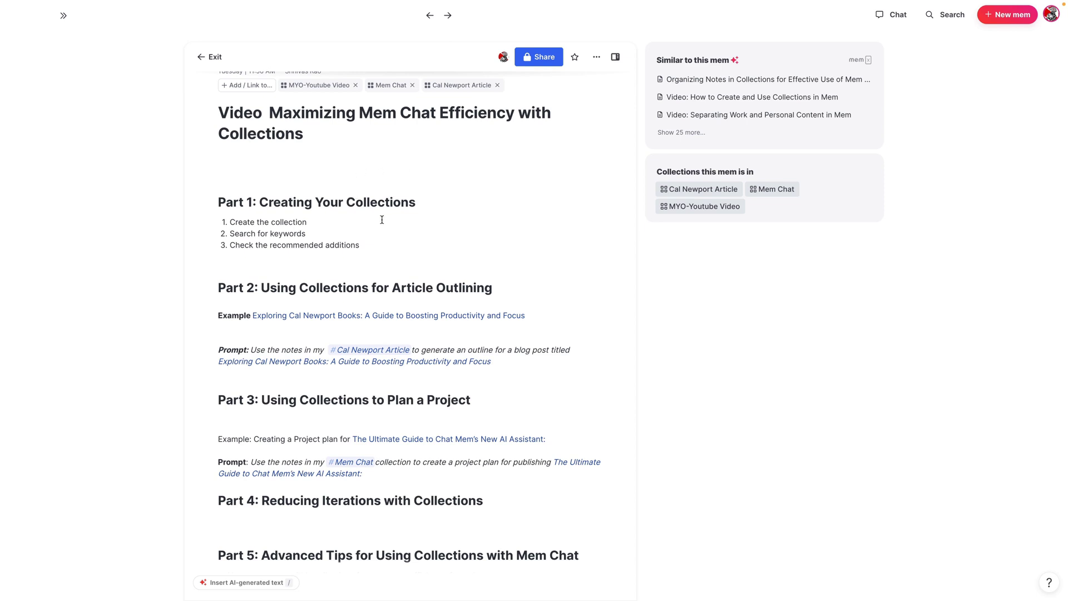
{"action": "scroll", "coordinate": [359, 217], "scroll_direction": "up", "scroll_amount": 1}
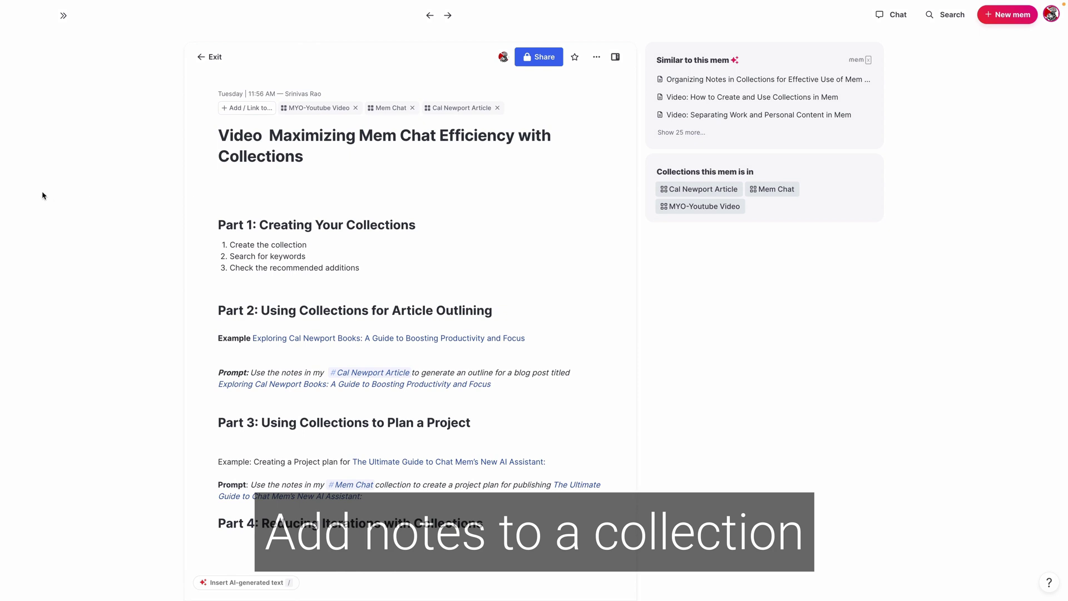
- In the home inbox, select the notes from "10. Transcript idea factory" through "4- Transcript-Imports and Integrations"
{"action": "mouse_move", "coordinate": [5, 167]}
{"action": "left_click", "coordinate": [25, 50]}
{"action": "left_click", "coordinate": [259, 155]}
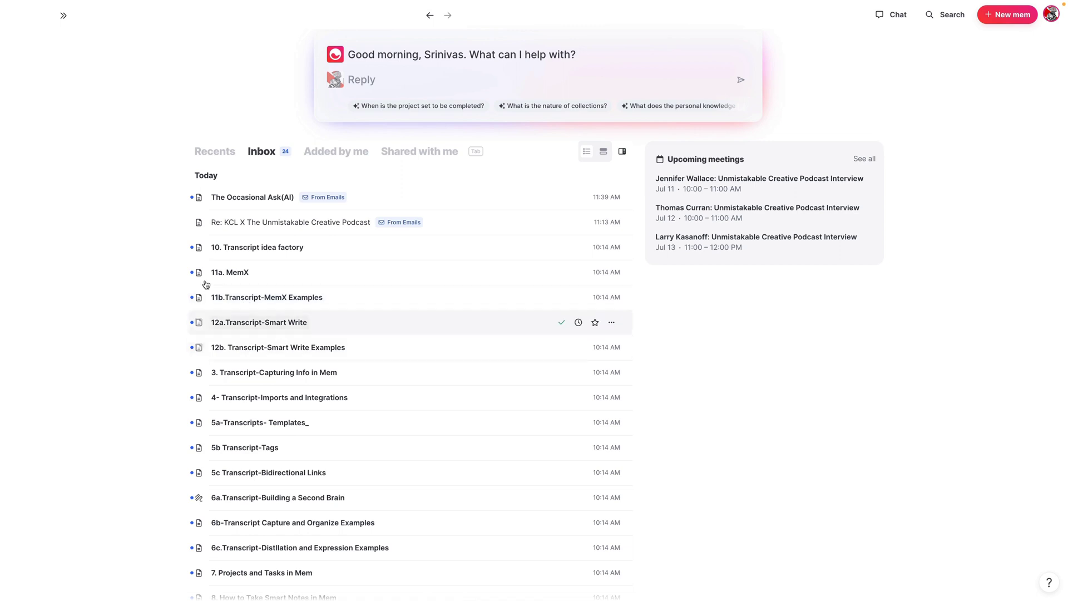
{"action": "left_click", "coordinate": [198, 247]}
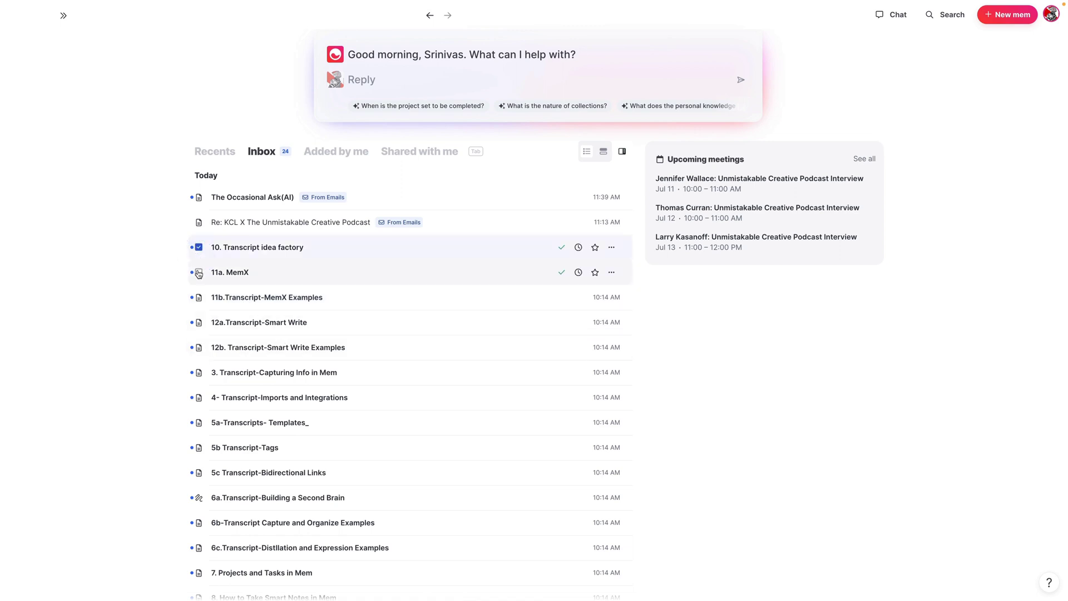
{"action": "left_click", "coordinate": [199, 272]}
{"action": "left_click", "coordinate": [199, 297]}
{"action": "left_click", "coordinate": [199, 322]}
{"action": "left_click", "coordinate": [198, 347]}
{"action": "left_click", "coordinate": [198, 372]}
{"action": "left_click", "coordinate": [198, 397]}
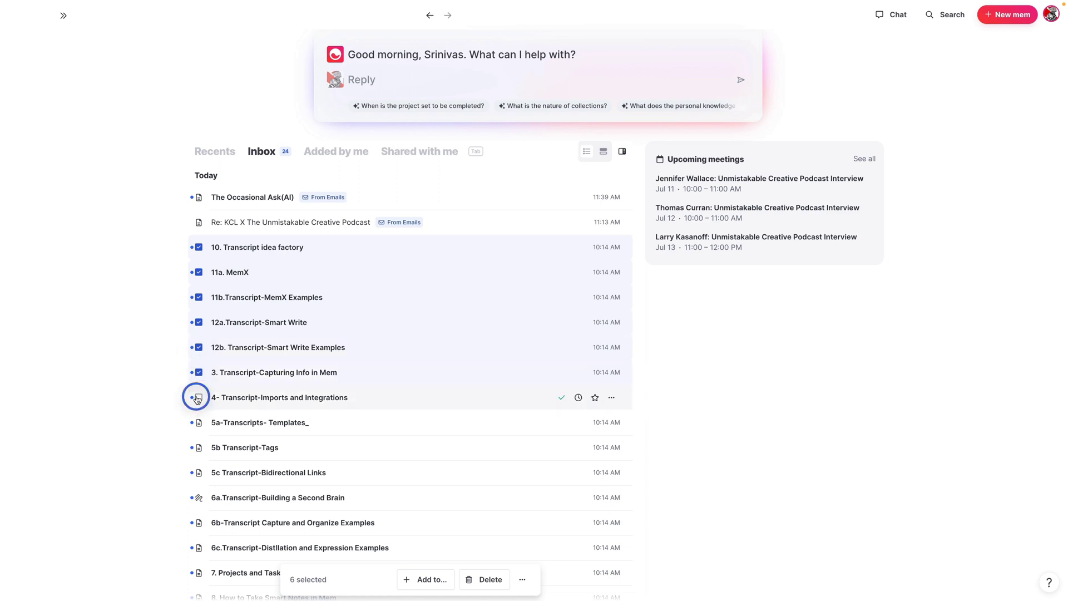
- Extend the selection with the notes from "5a-Transcripts- Templates_" through "7. Projects and Tasks in Mem"
{"action": "left_click", "coordinate": [199, 422]}
{"action": "left_click", "coordinate": [198, 448]}
{"action": "left_click", "coordinate": [198, 472]}
{"action": "left_click", "coordinate": [198, 497]}
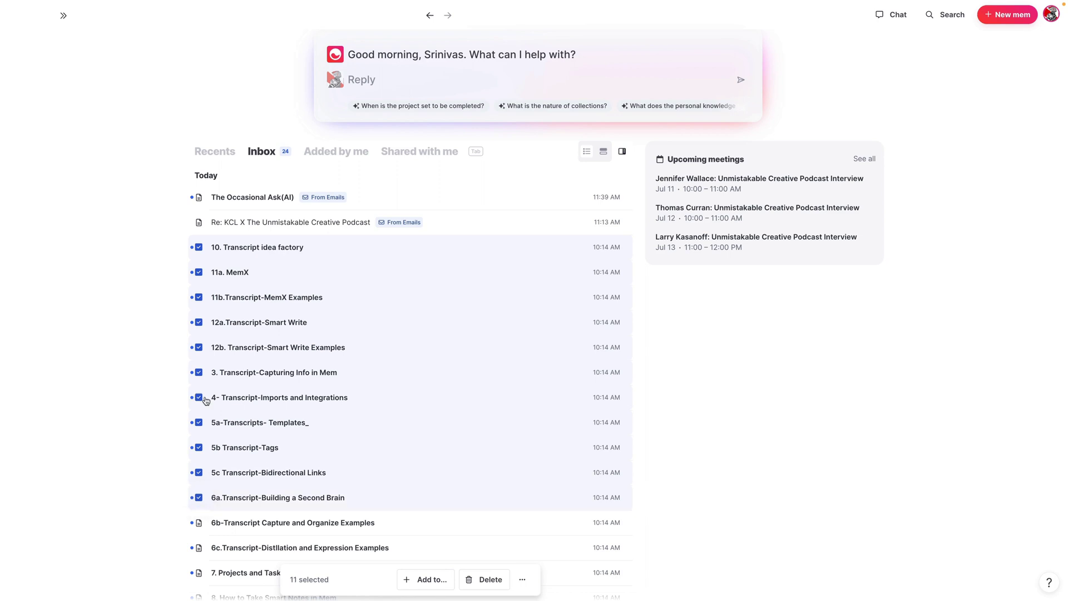
{"action": "scroll", "coordinate": [214, 423], "scroll_direction": "down", "scroll_amount": 1}
{"action": "left_click", "coordinate": [199, 503]}
{"action": "left_click", "coordinate": [199, 528]}
{"action": "left_click", "coordinate": [198, 552]}
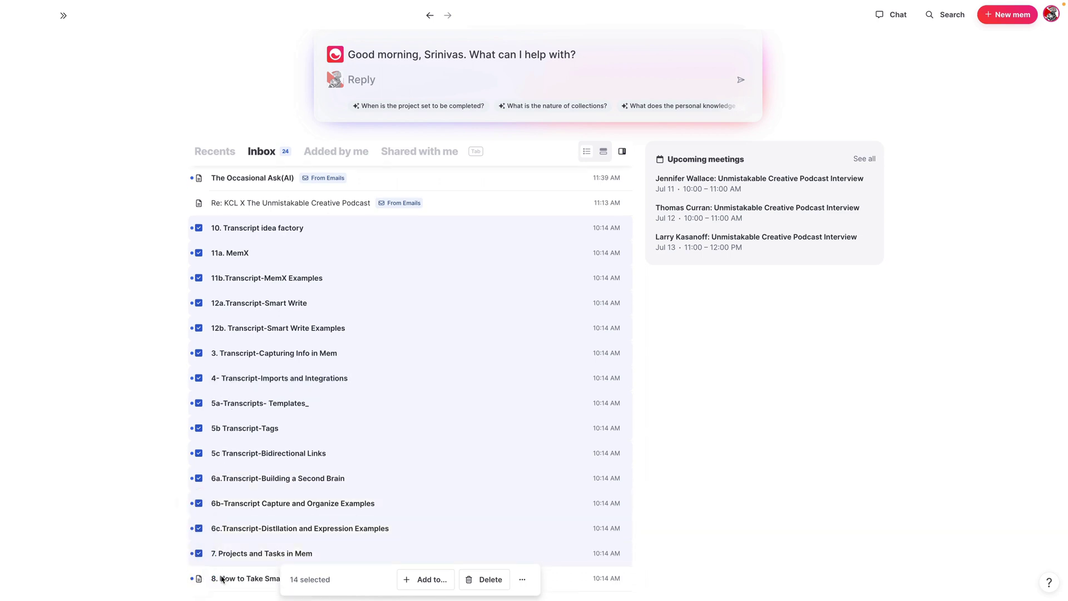
- Add the selected transcript notes to the MYO-Course Module Transcripts collection
{"action": "left_click", "coordinate": [437, 581]}
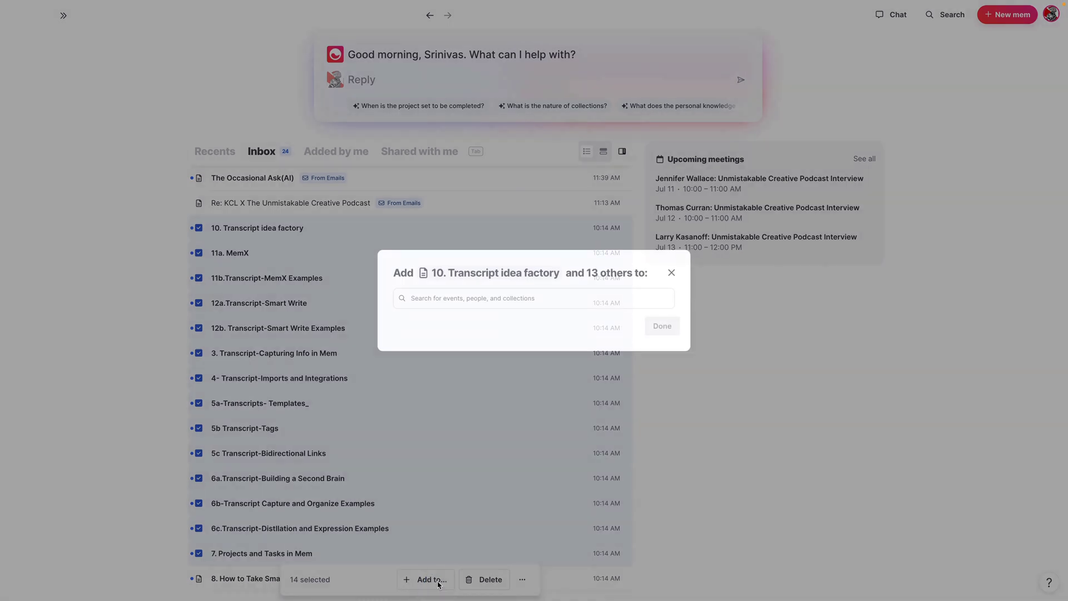
{"action": "left_click", "coordinate": [463, 298]}
{"action": "type", "text": "tran"}
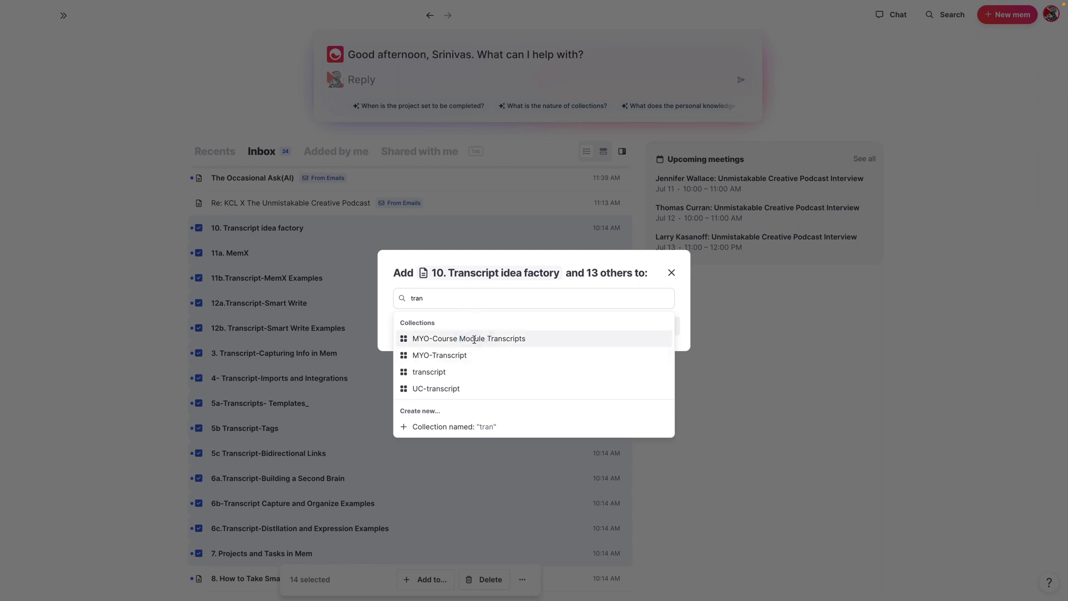
{"action": "left_click", "coordinate": [474, 339]}
{"action": "left_click", "coordinate": [662, 328]}
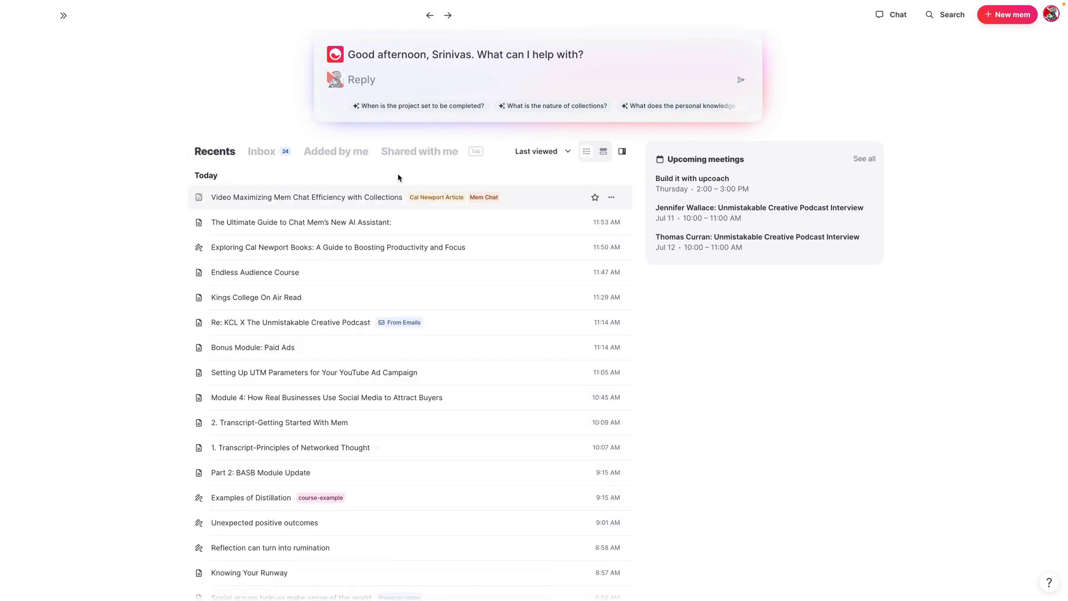
- Return to the video outline note and search all notes for "Deep work"
{"action": "left_click", "coordinate": [430, 17]}
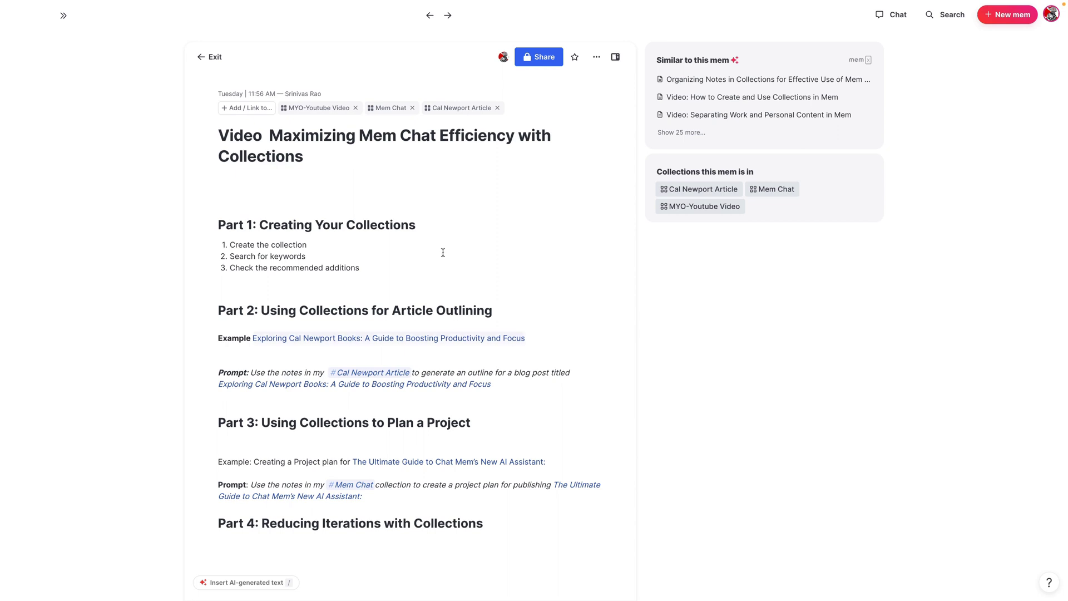
{"action": "left_click", "coordinate": [946, 16]}
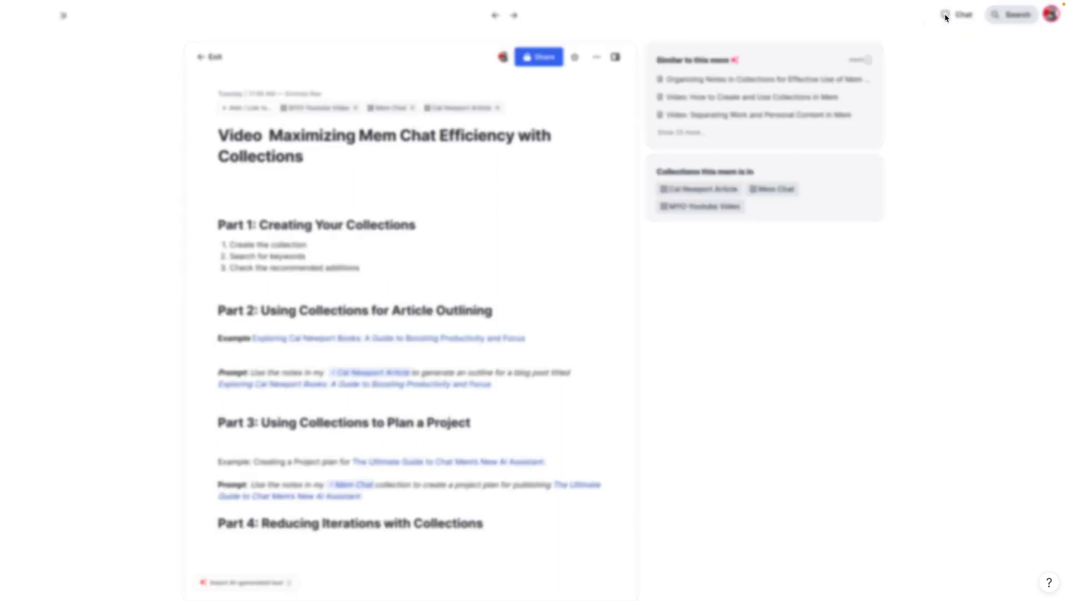
{"action": "type", "text": "Deepw"}
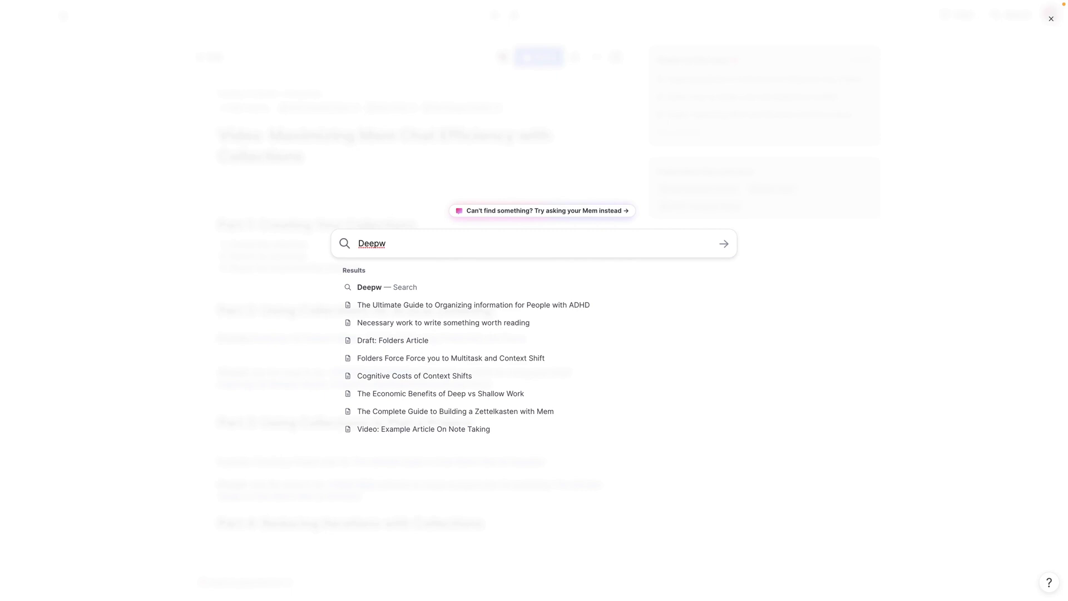
{"action": "key", "text": "BackSpace"}
{"action": "type", "text": "wo"}
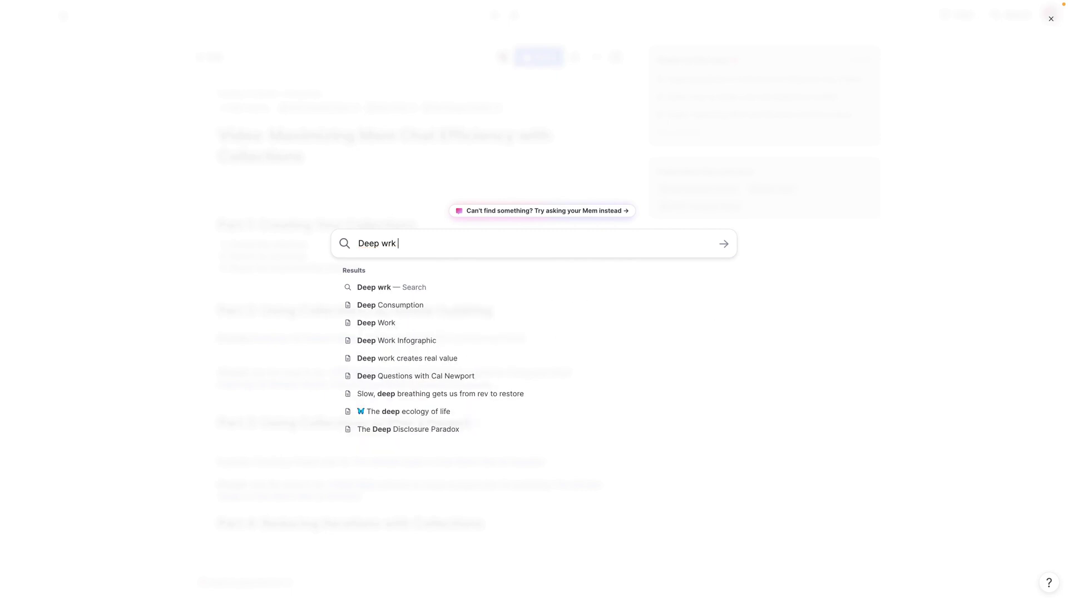
{"action": "type", "text": "rk"}
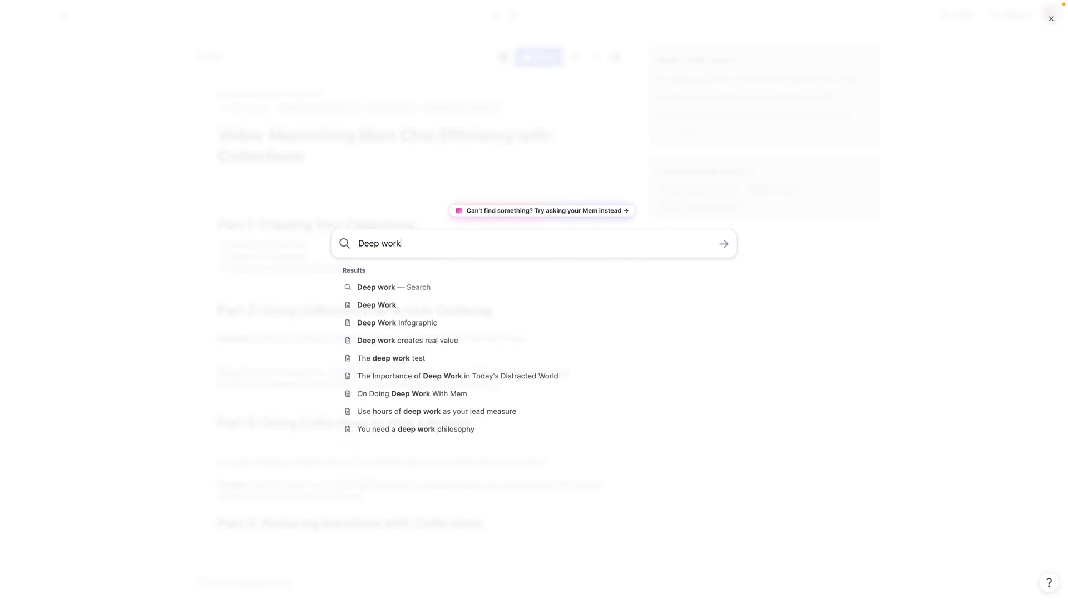
{"action": "key", "text": "Return"}
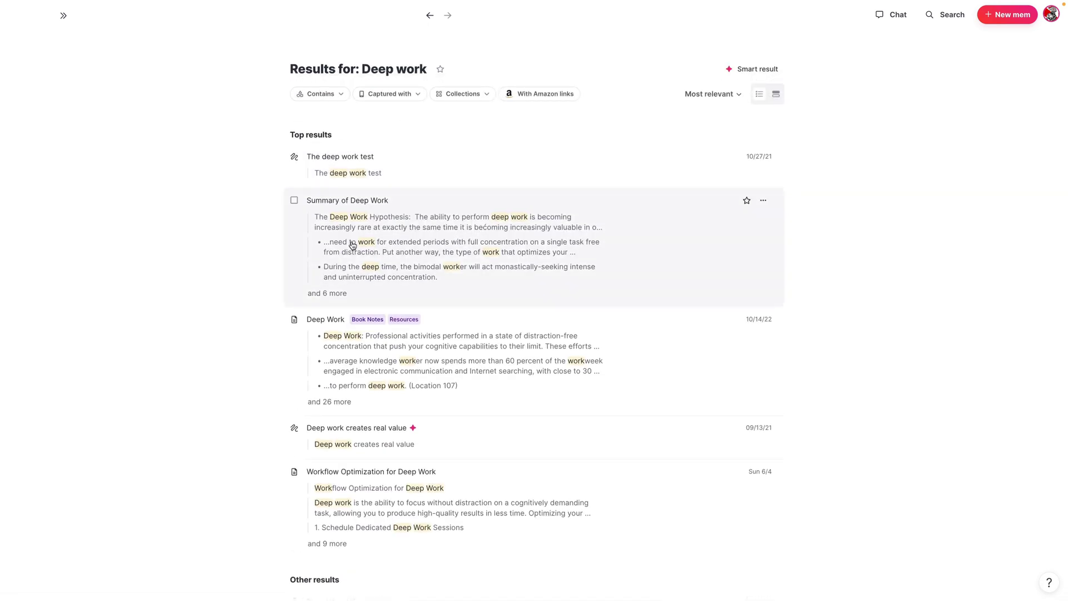
- Select the results Summary of Deep Work, Deep Work, Benefits of AI for Deep Work and Journalistic Philosophy for Deep Work
{"action": "left_click", "coordinate": [294, 201]}
{"action": "left_click", "coordinate": [294, 319]}
{"action": "scroll", "coordinate": [297, 393], "scroll_direction": "down", "scroll_amount": 5}
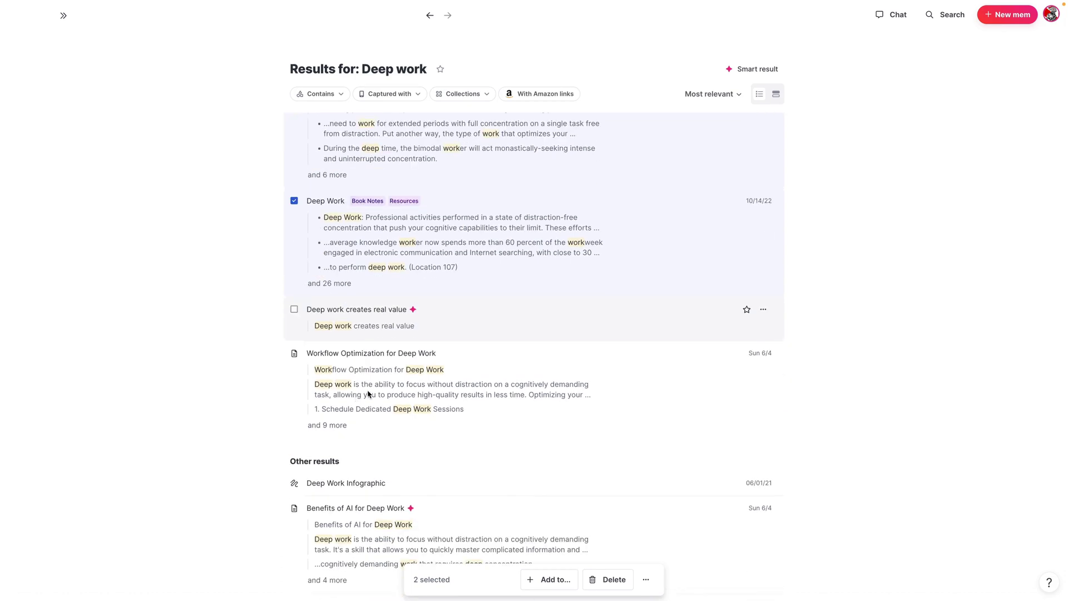
{"action": "left_click", "coordinate": [294, 368]}
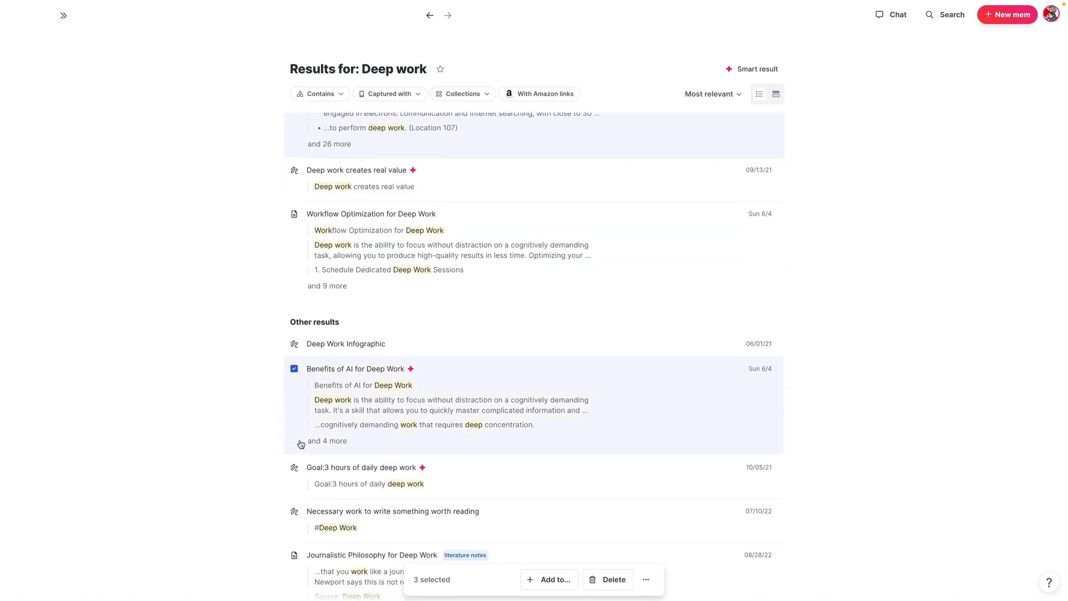
{"action": "scroll", "coordinate": [294, 389], "scroll_direction": "down", "scroll_amount": 4}
{"action": "left_click", "coordinate": [294, 350]}
- Add Bimodal Philosophy for Deep Work, Rhythmic Philosophy for Deep Work and You need a deep work philosophy to the selection
{"action": "scroll", "coordinate": [296, 426], "scroll_direction": "down", "scroll_amount": 1}
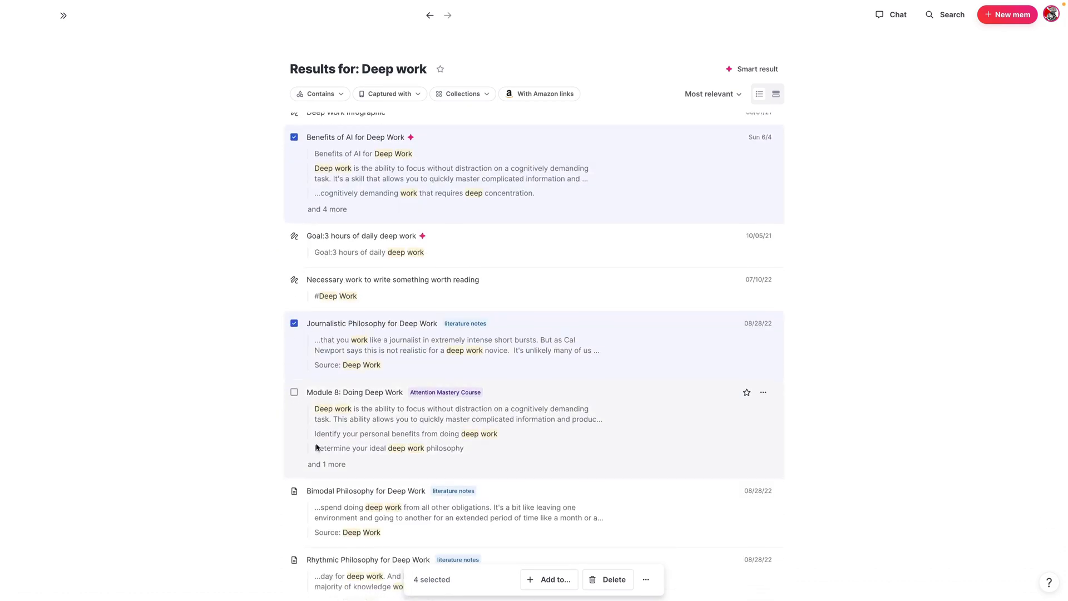
{"action": "left_click", "coordinate": [294, 490]}
{"action": "scroll", "coordinate": [299, 445], "scroll_direction": "down", "scroll_amount": 4}
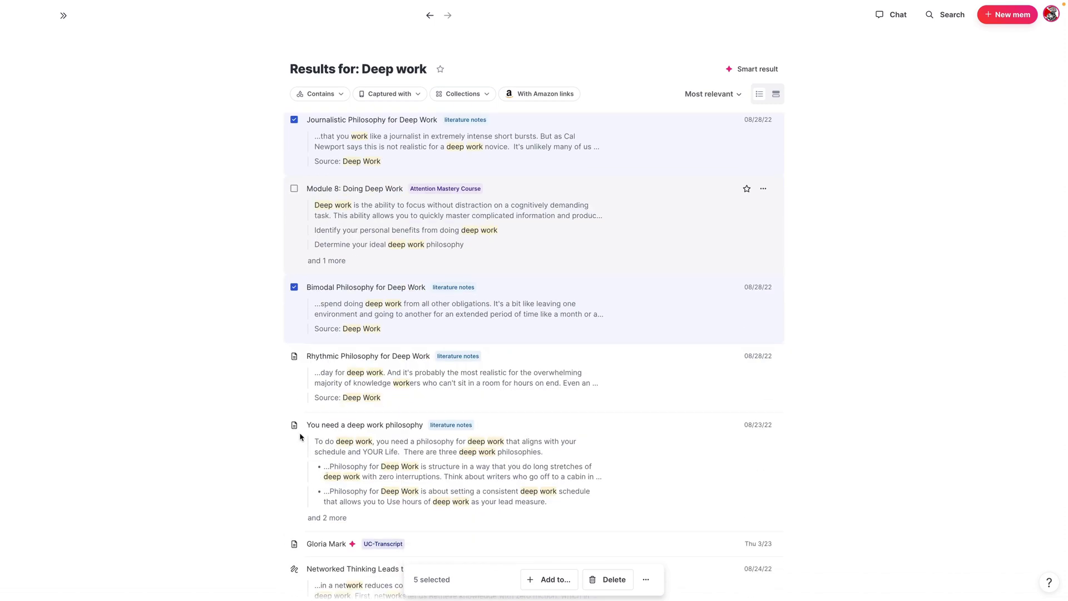
{"action": "left_click", "coordinate": [294, 356]}
{"action": "left_click", "coordinate": [294, 424]}
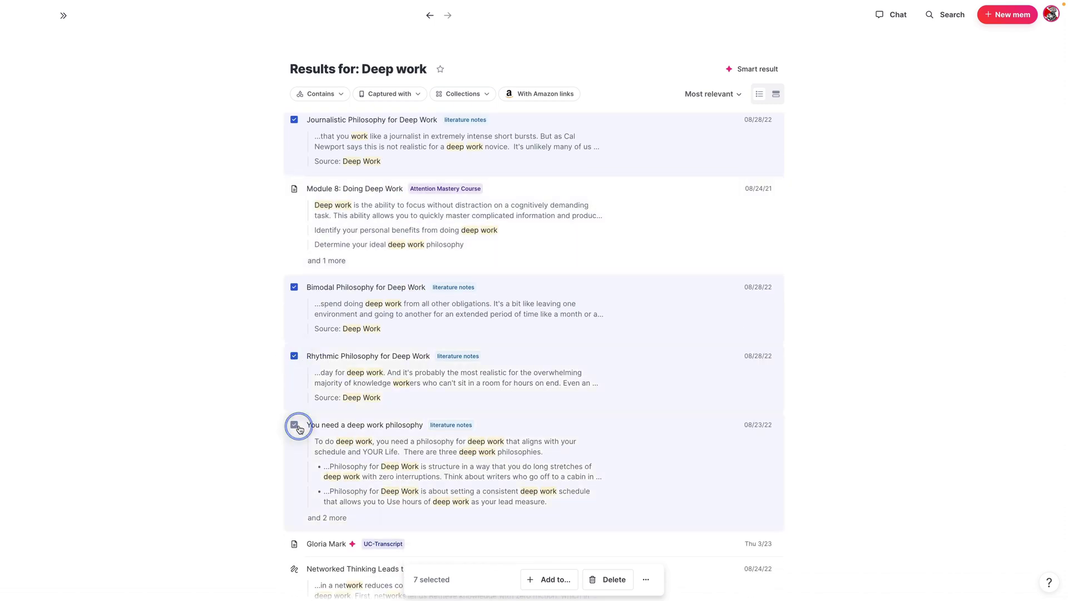
- Also select the results on networked thinking facilitating deep work, doing deep work with Mem, deep work ritual elements, and distraction-free focus ability
{"action": "scroll", "coordinate": [371, 410], "scroll_direction": "down", "scroll_amount": 4}
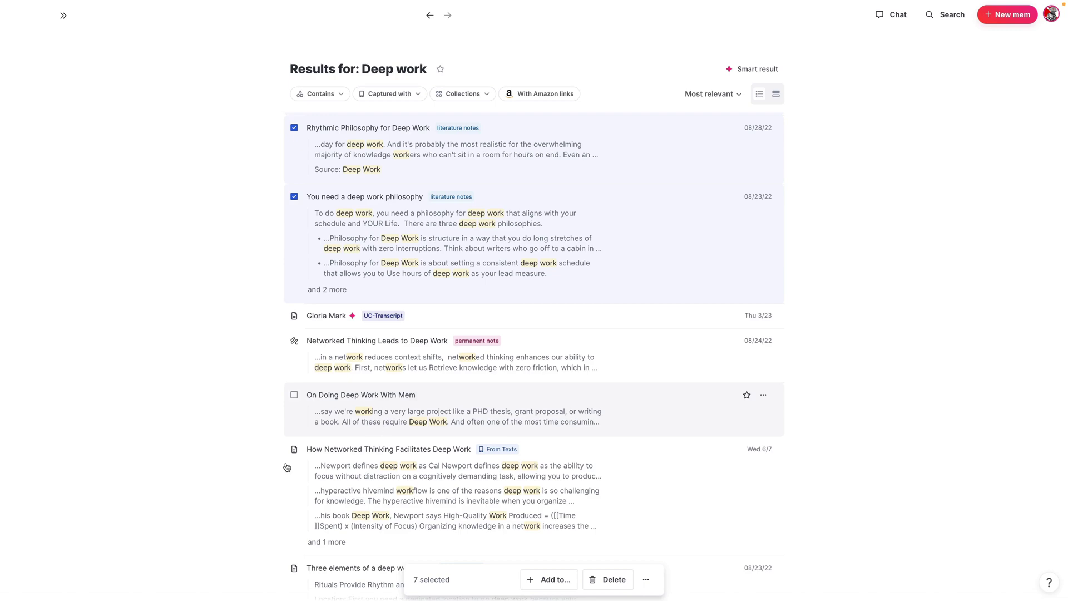
{"action": "left_click", "coordinate": [294, 448]}
{"action": "left_click", "coordinate": [294, 394]}
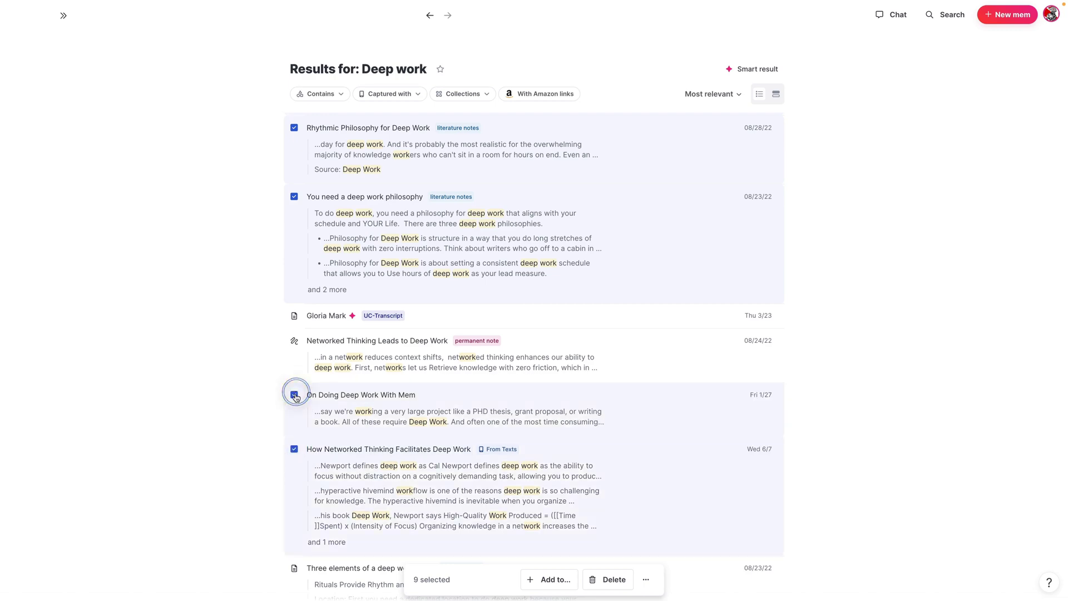
{"action": "scroll", "coordinate": [356, 423], "scroll_direction": "down", "scroll_amount": 2}
{"action": "scroll", "coordinate": [361, 405], "scroll_direction": "down", "scroll_amount": 3}
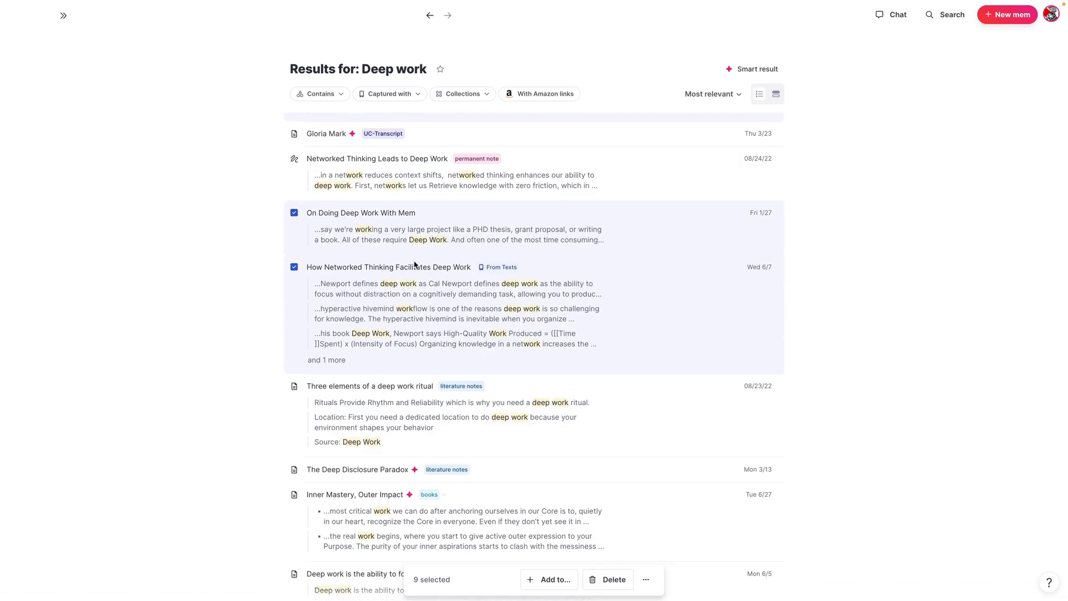
{"action": "left_click", "coordinate": [294, 386]}
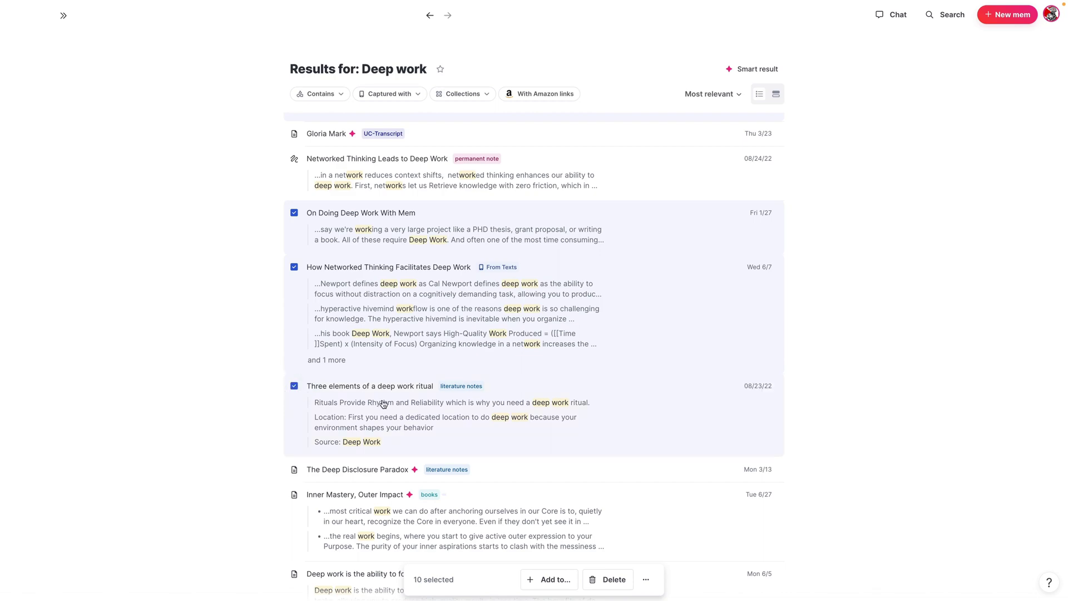
{"action": "scroll", "coordinate": [389, 401], "scroll_direction": "down", "scroll_amount": 3}
{"action": "left_click", "coordinate": [294, 449]}
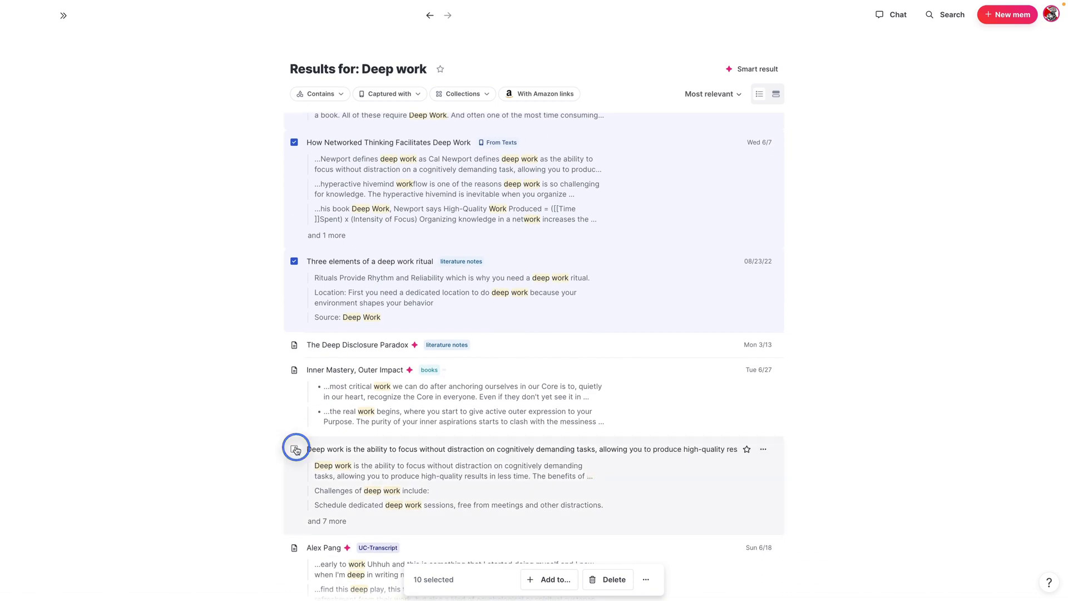
{"action": "scroll", "coordinate": [427, 282], "scroll_direction": "down", "scroll_amount": 1}
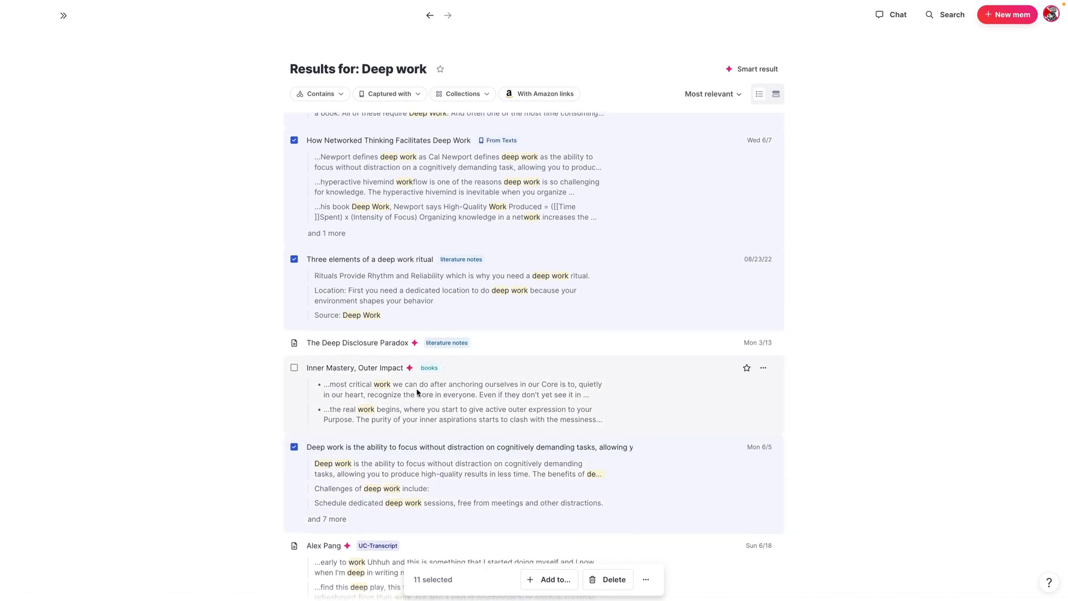
{"action": "scroll", "coordinate": [512, 281], "scroll_direction": "up", "scroll_amount": 10}
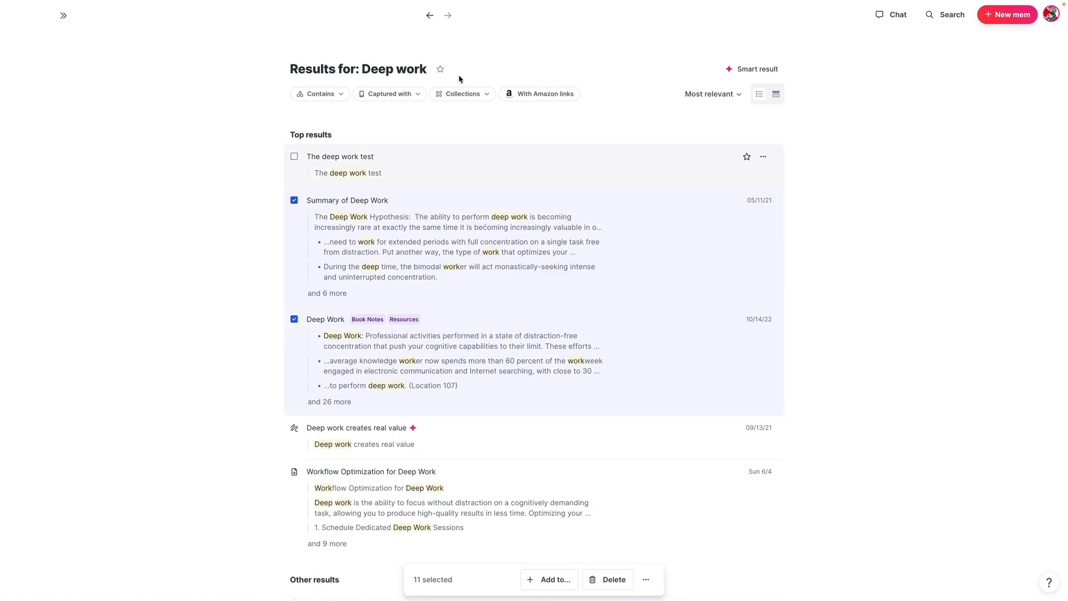
{"action": "left_click", "coordinate": [456, 99]}
{"action": "scroll", "coordinate": [418, 226], "scroll_direction": "down", "scroll_amount": 8}
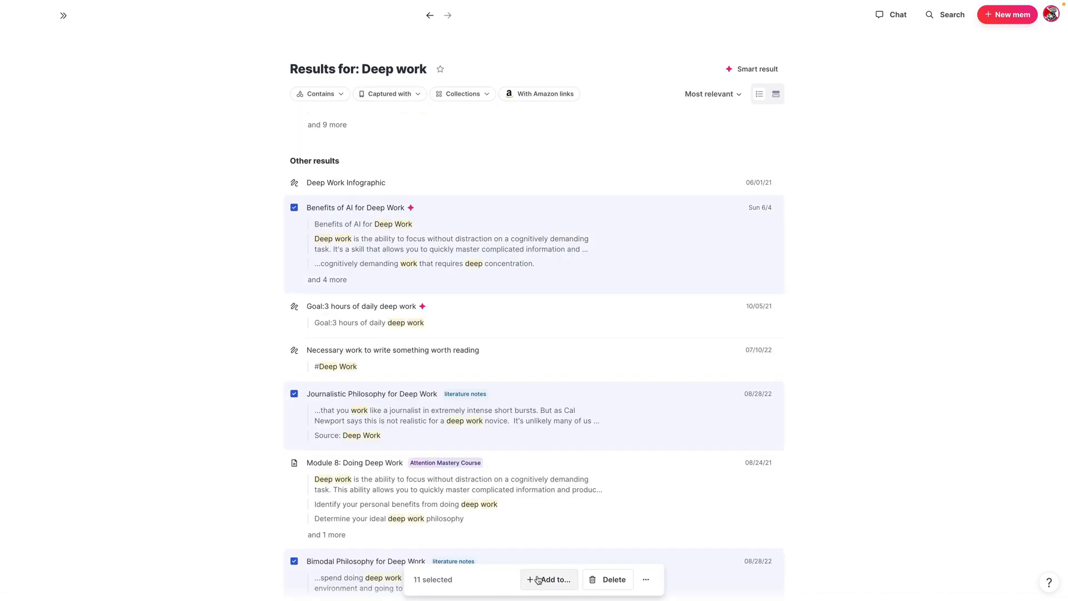
- Add the selected deep work notes to the Cal Newport Article collection
{"action": "left_click", "coordinate": [539, 580]}
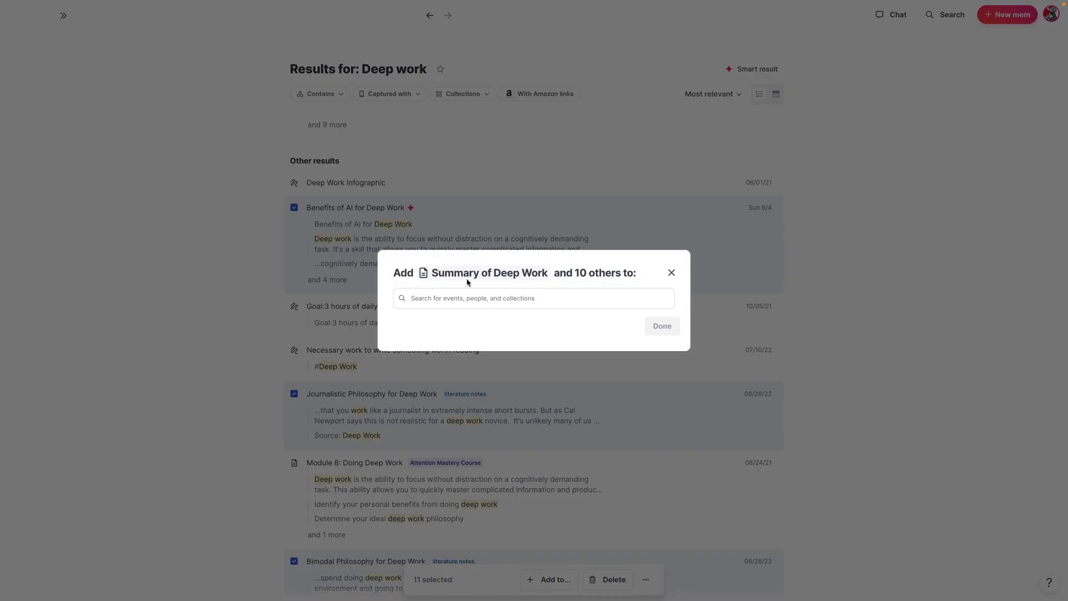
{"action": "left_click", "coordinate": [464, 297]}
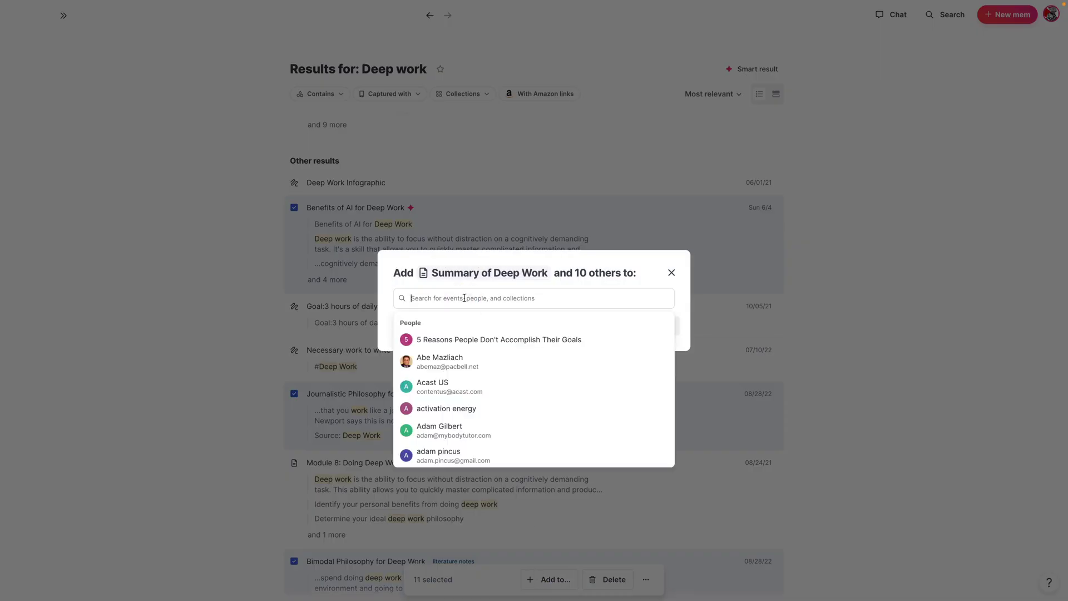
{"action": "type", "text": "cal n"}
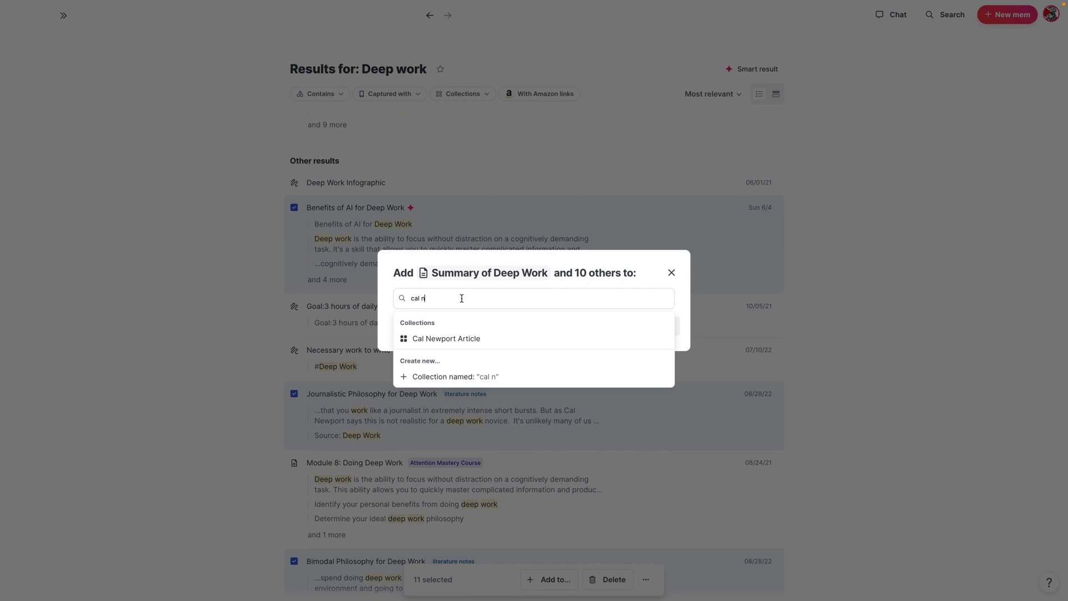
{"action": "left_click", "coordinate": [451, 338]}
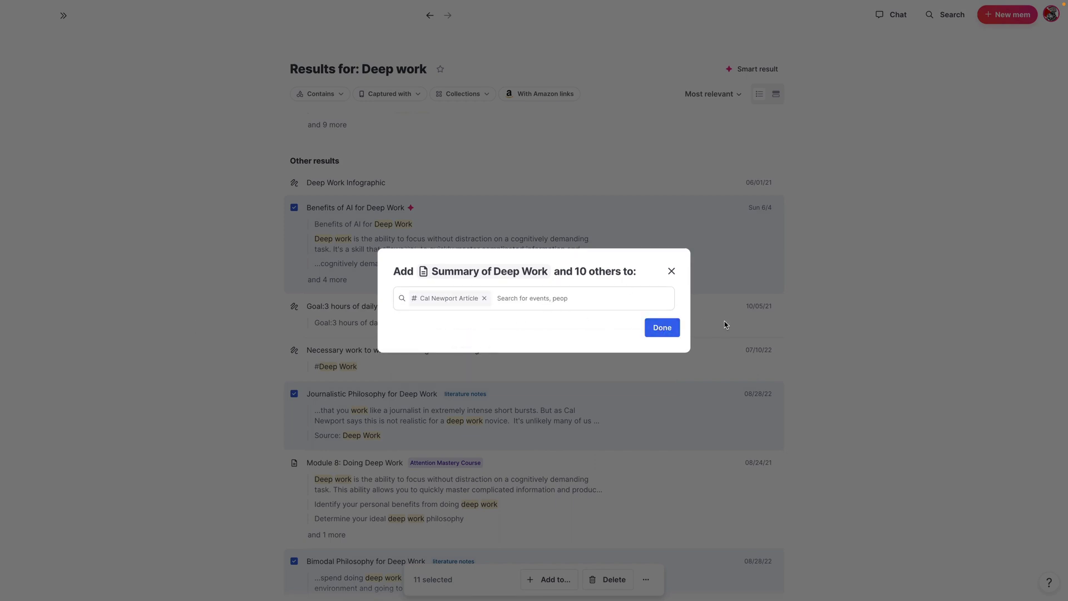
{"action": "left_click", "coordinate": [659, 332]}
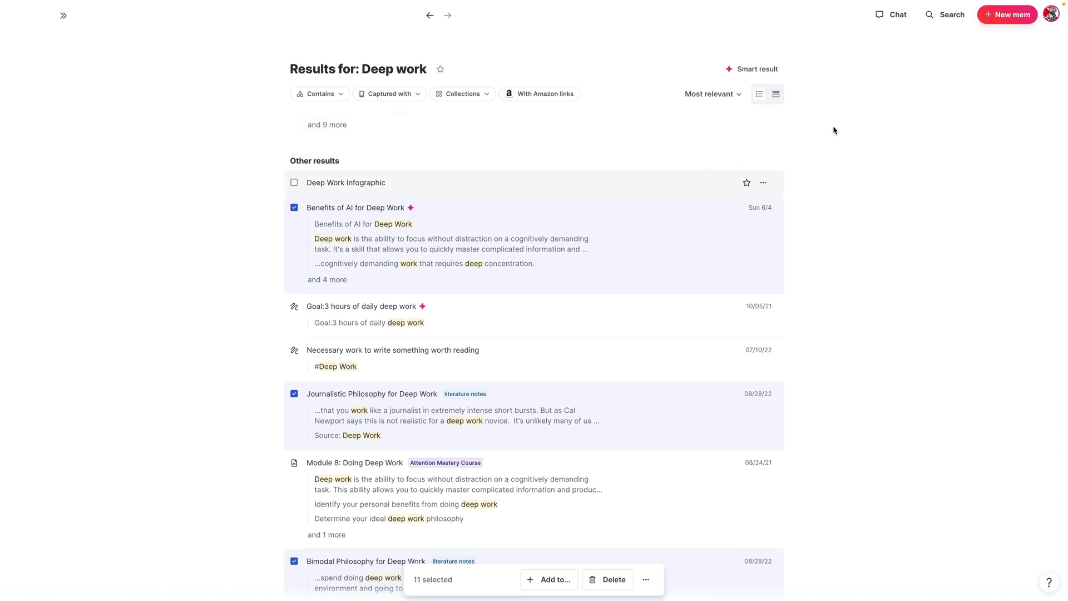
- Search all notes for "world without email" and show the offline results
{"action": "left_click", "coordinate": [944, 17]}
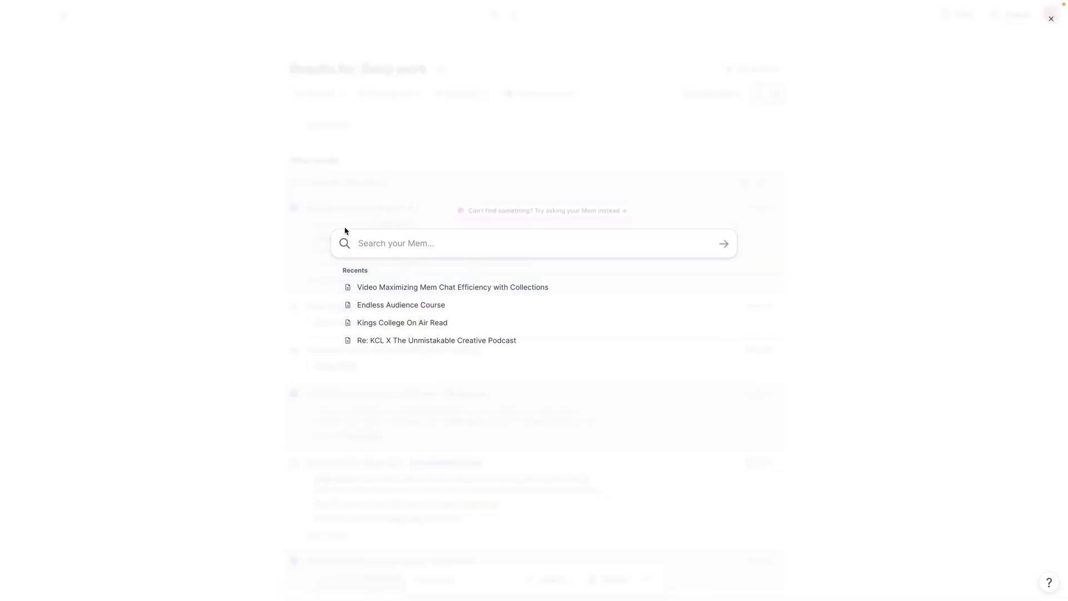
{"action": "type", "text": "world "}
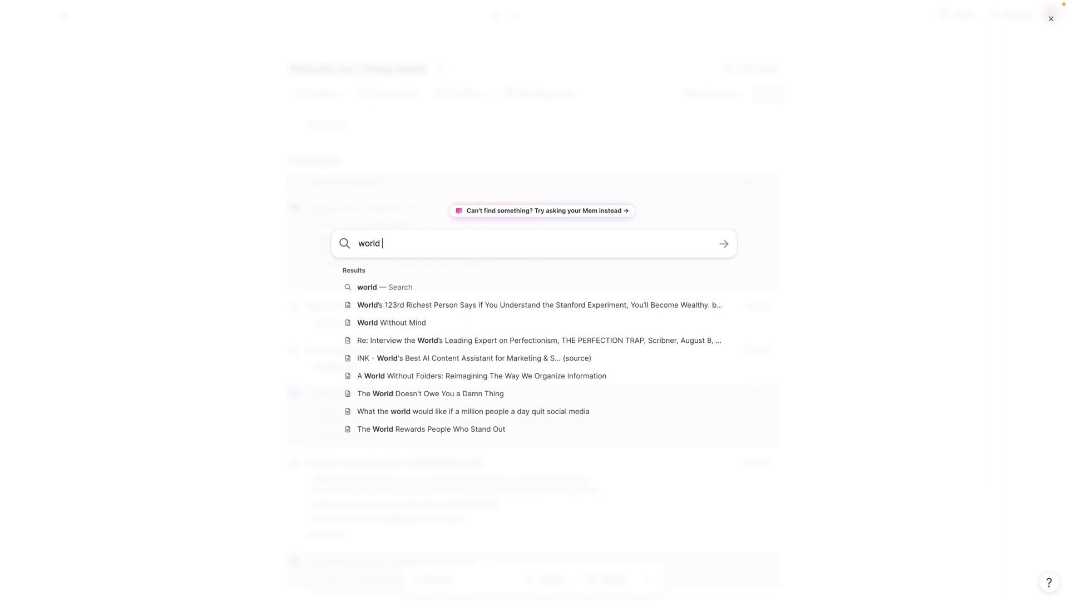
{"action": "type", "text": "without e"}
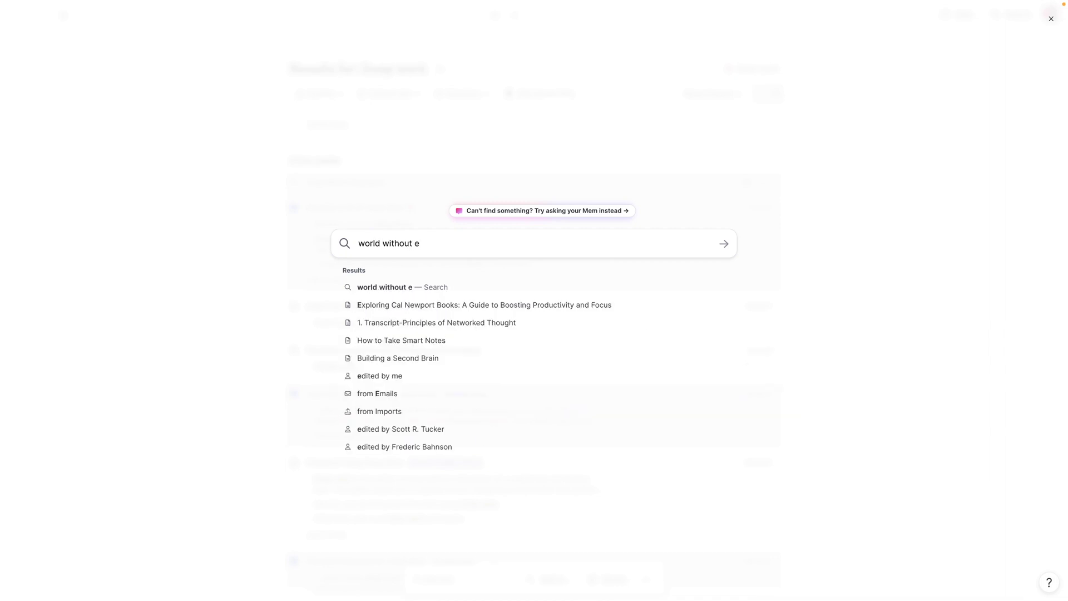
{"action": "type", "text": "meail"}
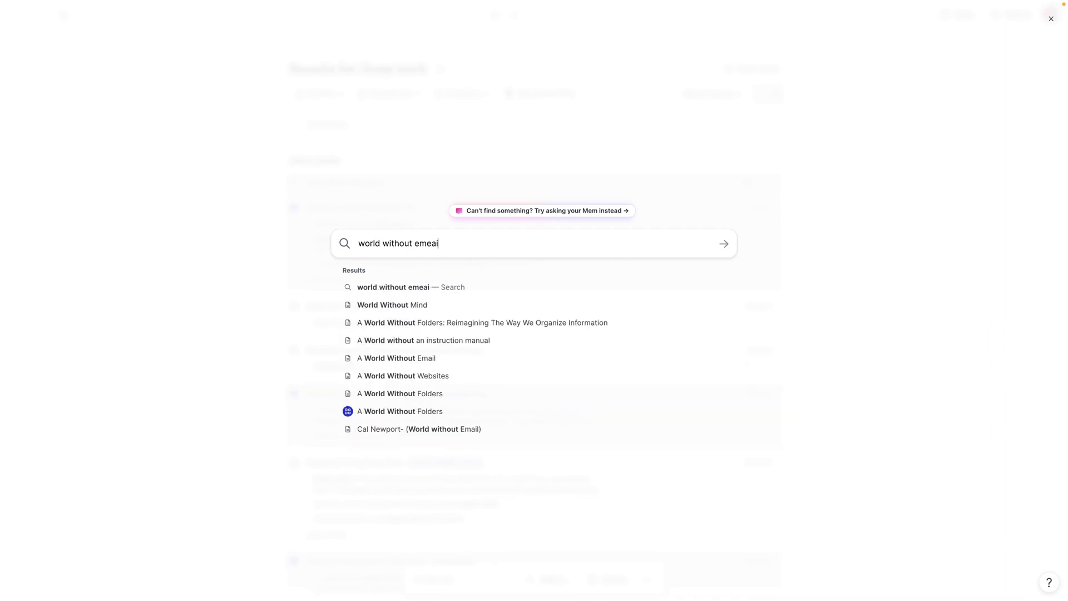
{"action": "key", "text": "BackSpace"}
{"action": "key", "text": "BackSpace"}
{"action": "key", "text": "BackSpace"}
{"action": "key", "text": "BackSpace"}
{"action": "type", "text": "ail"}
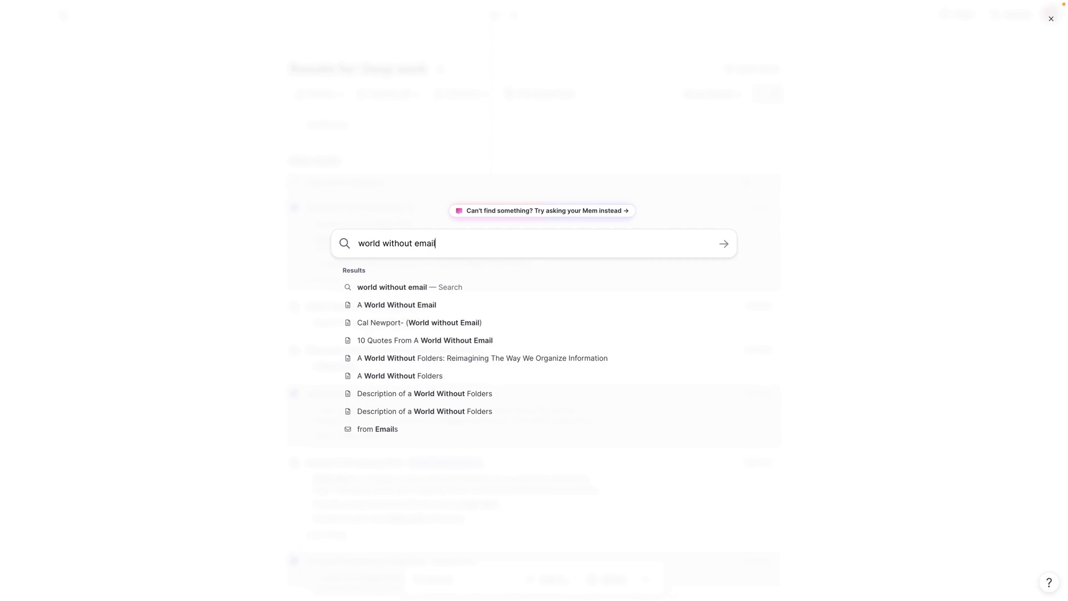
{"action": "key", "text": "Return"}
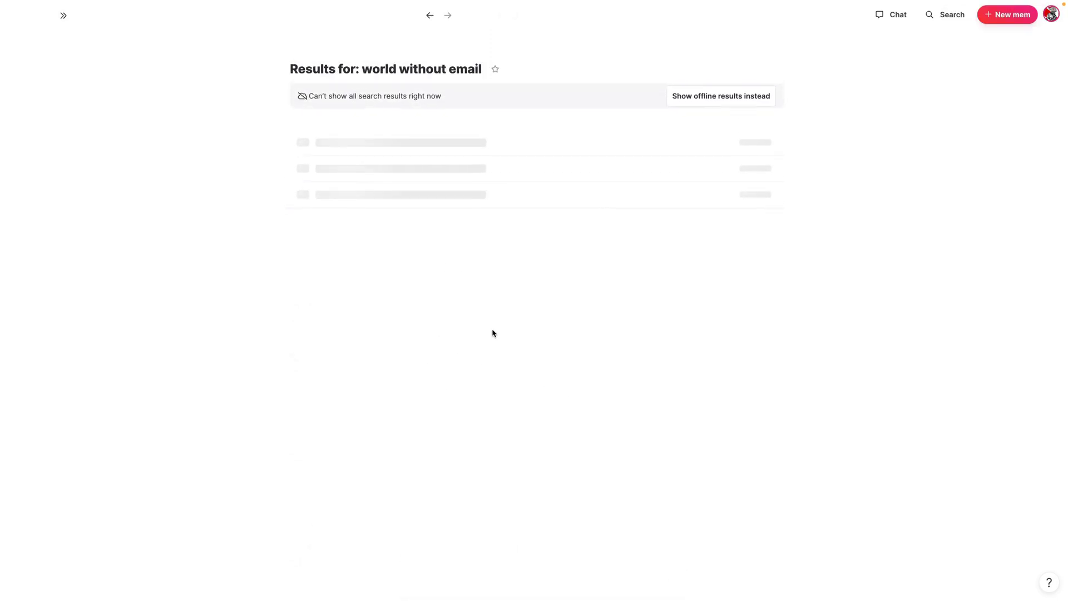
{"action": "left_click", "coordinate": [717, 97]}
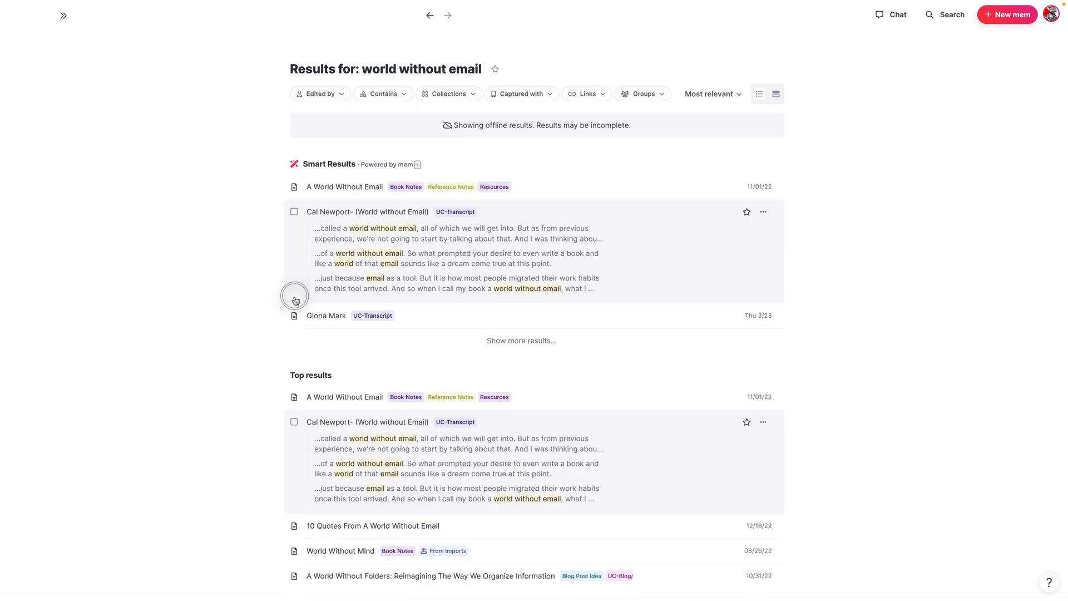
- Select the results A World Without Email and Cal Newport- (World without Email), and check the remaining results for related notes
{"action": "left_click", "coordinate": [296, 189]}
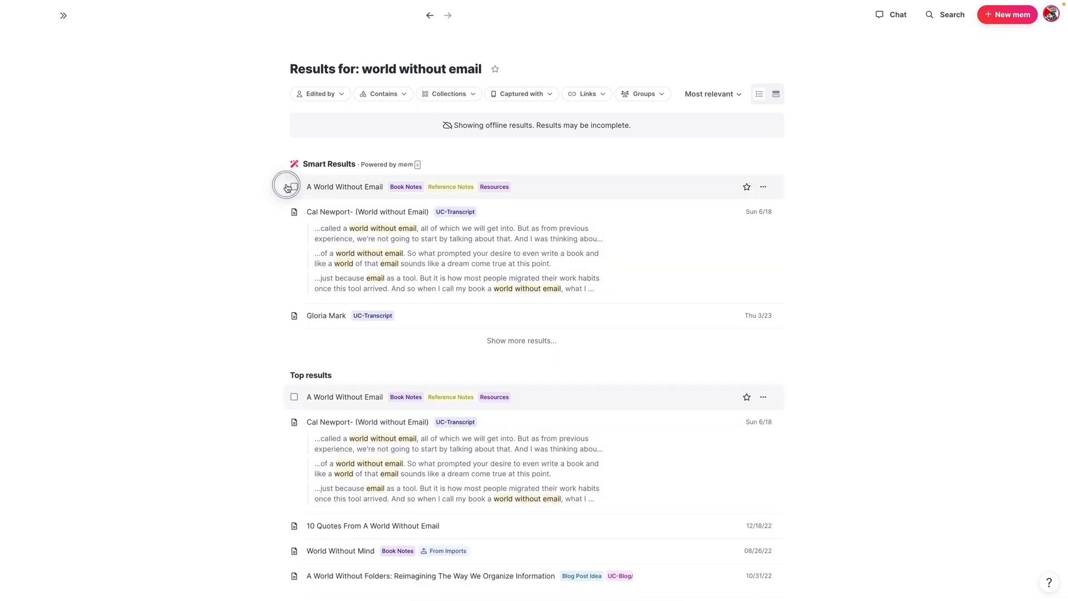
{"action": "left_click", "coordinate": [294, 212]}
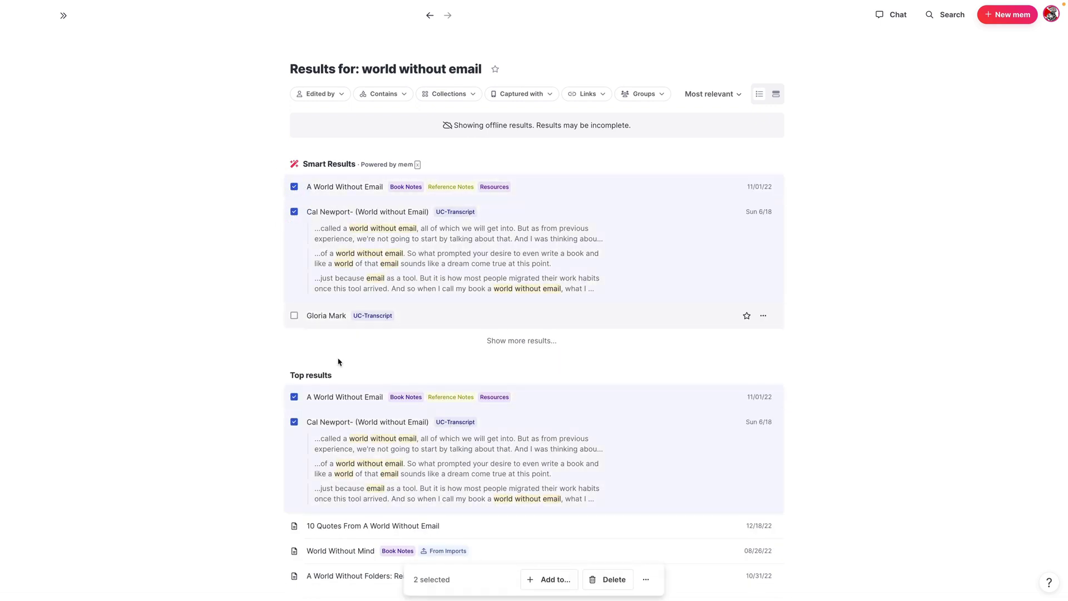
{"action": "scroll", "coordinate": [393, 425], "scroll_direction": "down", "scroll_amount": 3}
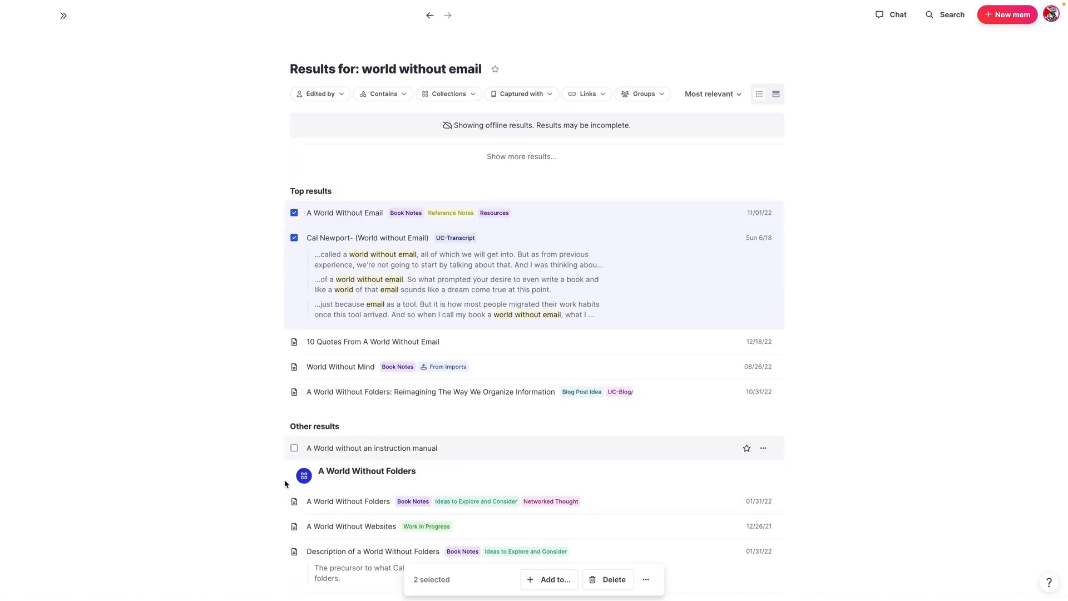
{"action": "scroll", "coordinate": [429, 465], "scroll_direction": "down", "scroll_amount": 2}
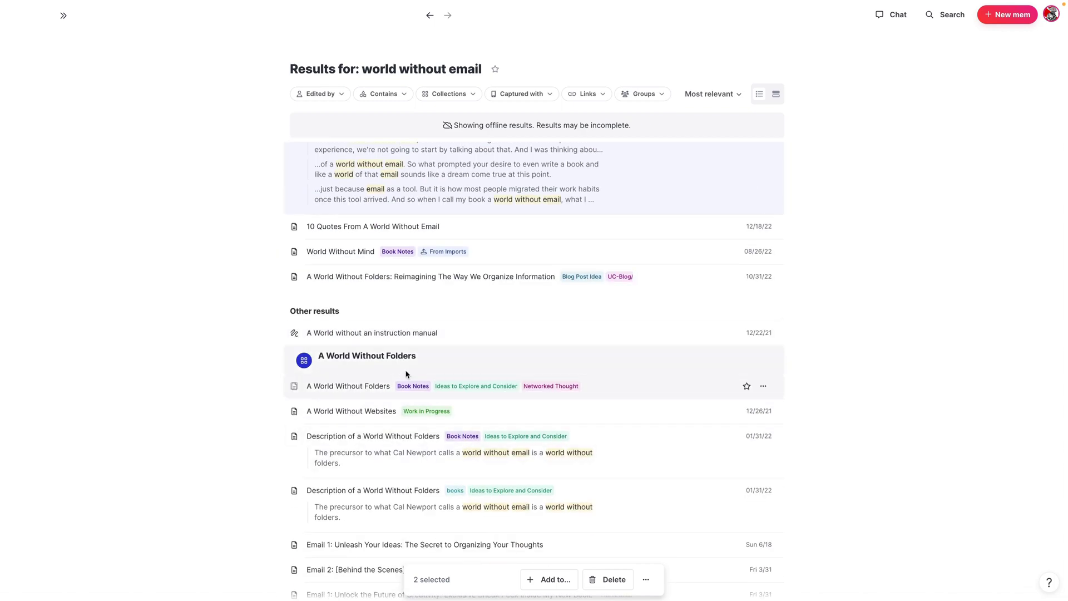
{"action": "scroll", "coordinate": [406, 445], "scroll_direction": "down", "scroll_amount": 1}
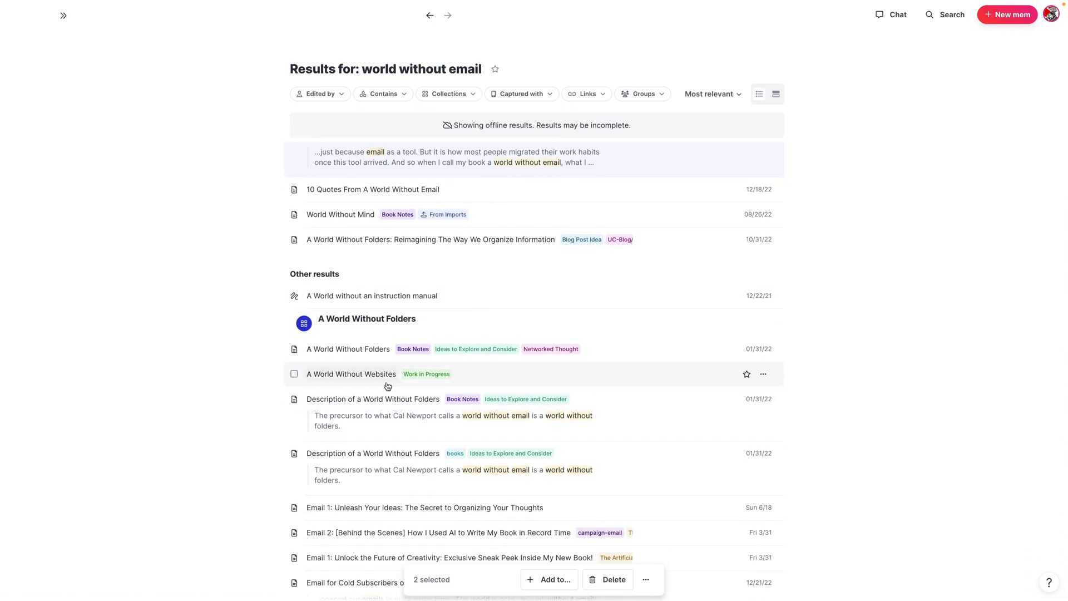
{"action": "scroll", "coordinate": [418, 281], "scroll_direction": "down", "scroll_amount": 2}
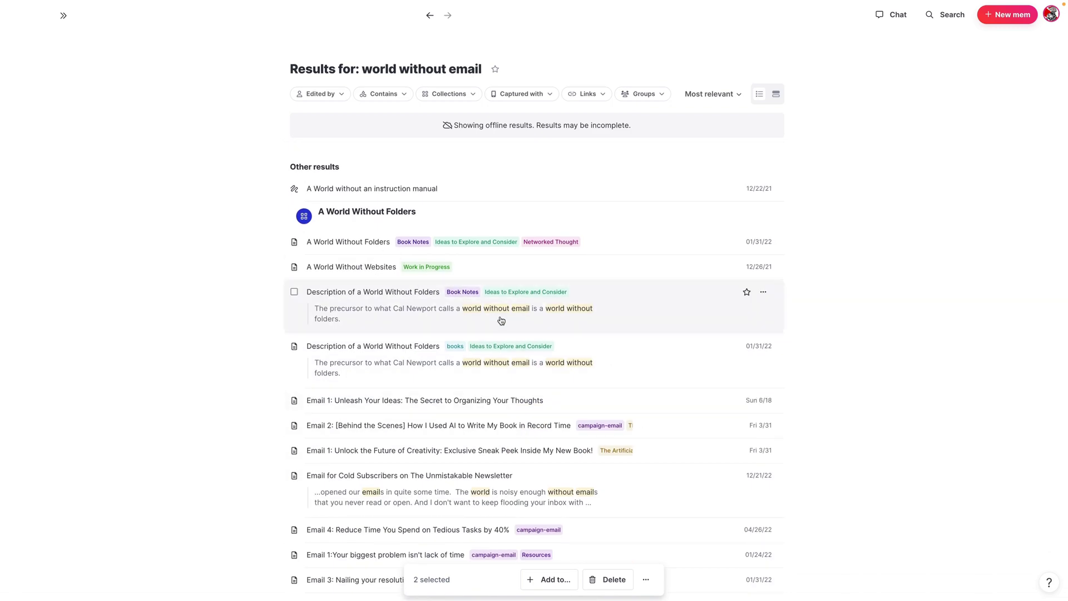
{"action": "scroll", "coordinate": [484, 331], "scroll_direction": "down", "scroll_amount": 1}
{"action": "scroll", "coordinate": [481, 322], "scroll_direction": "up", "scroll_amount": 10}
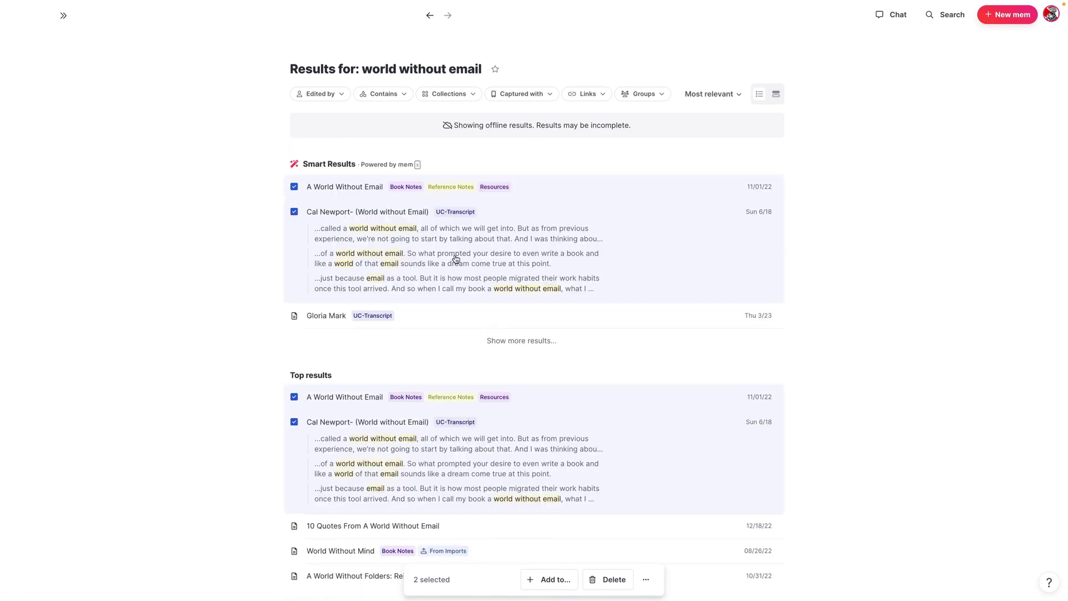
- Add the two selected World Without Email notes to the Cal Newport Article collection
{"action": "left_click", "coordinate": [555, 584]}
{"action": "left_click", "coordinate": [506, 303]}
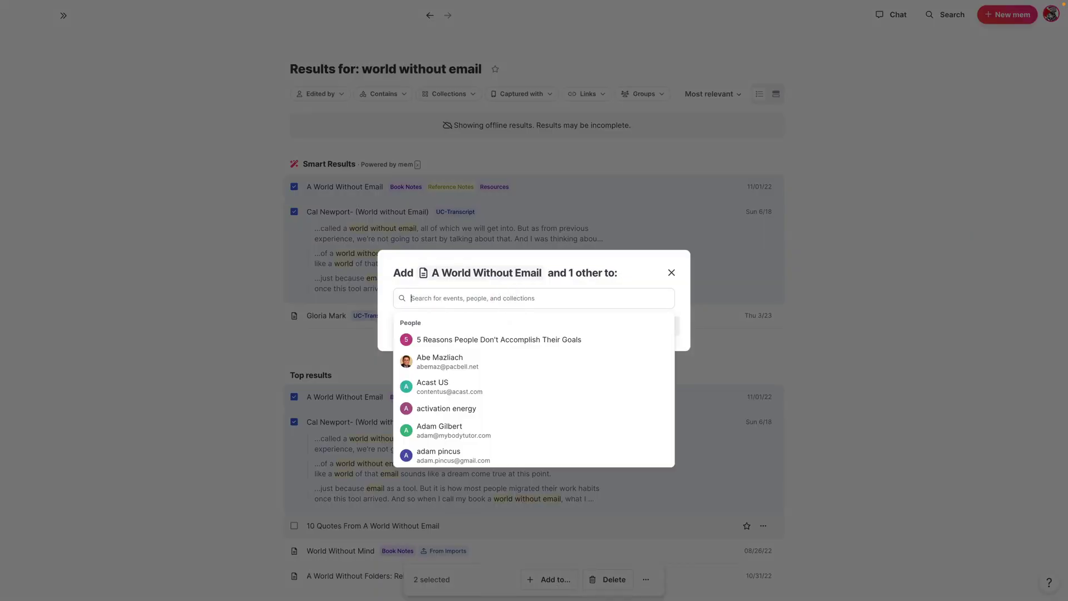
{"action": "type", "text": "cal new"}
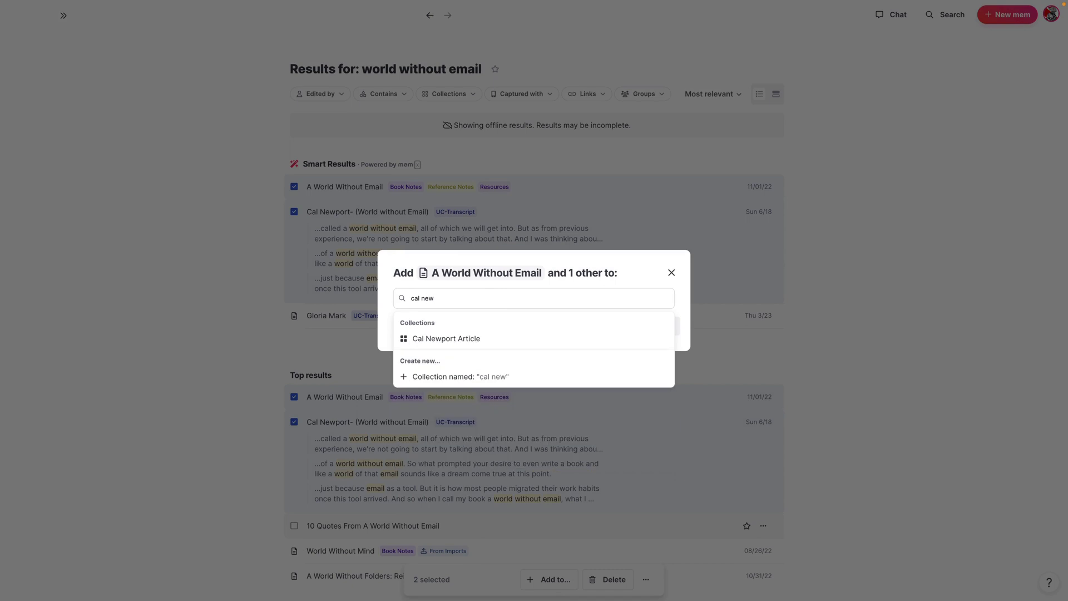
{"action": "left_click", "coordinate": [449, 338]}
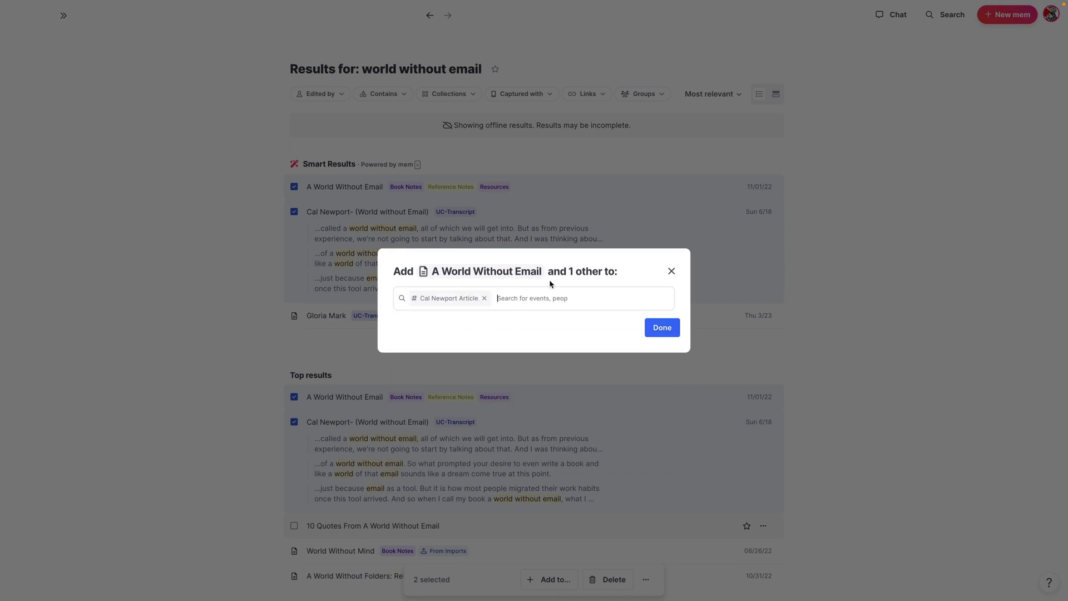
{"action": "left_click", "coordinate": [662, 327]}
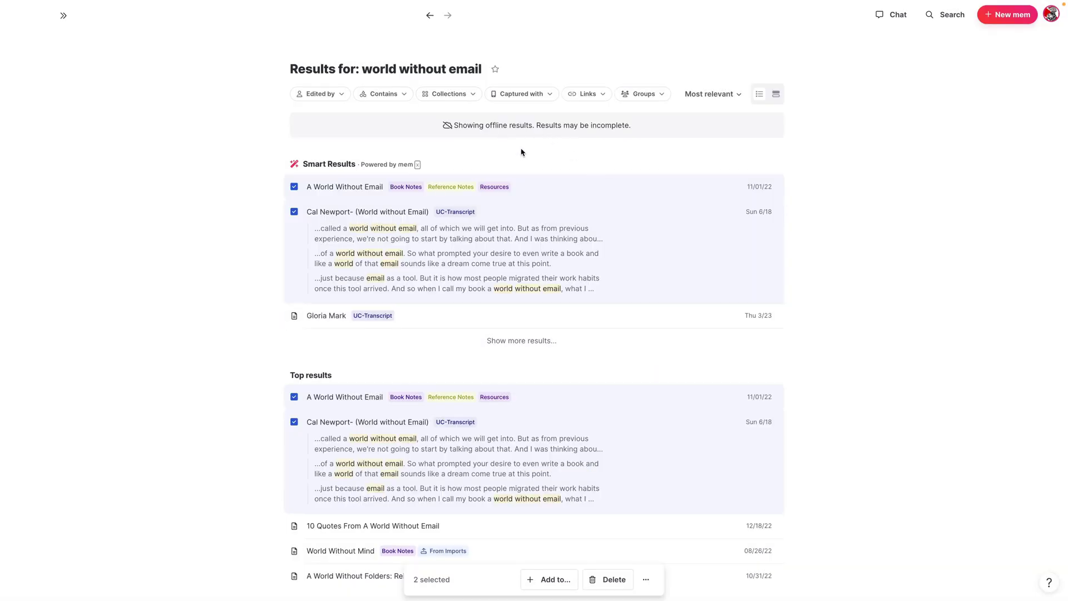
- Search all notes for "hyperactive"
{"action": "left_click", "coordinate": [937, 15]}
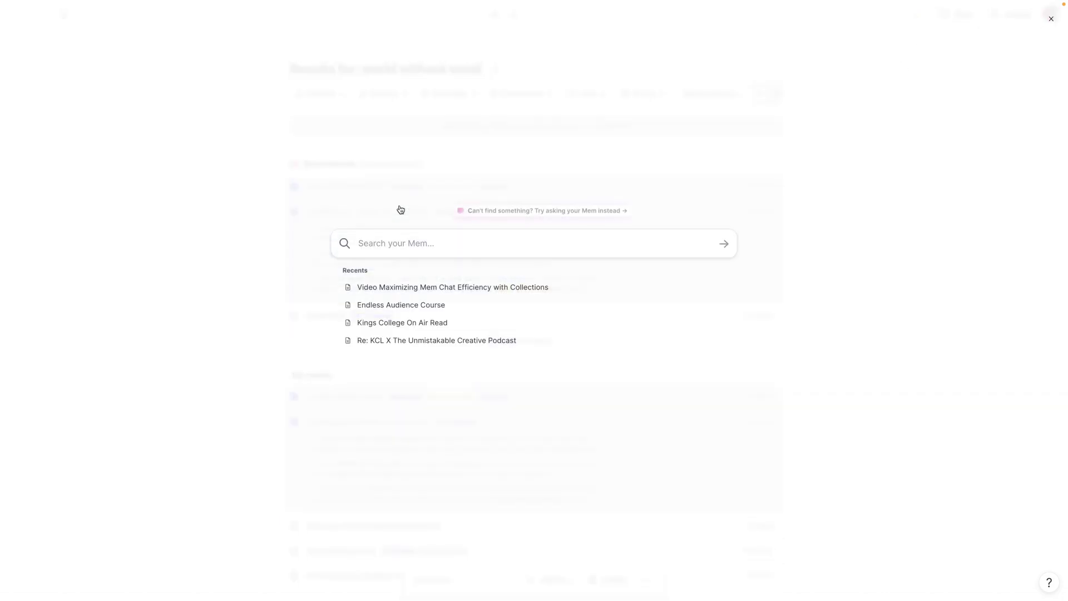
{"action": "type", "text": "hyperactive"}
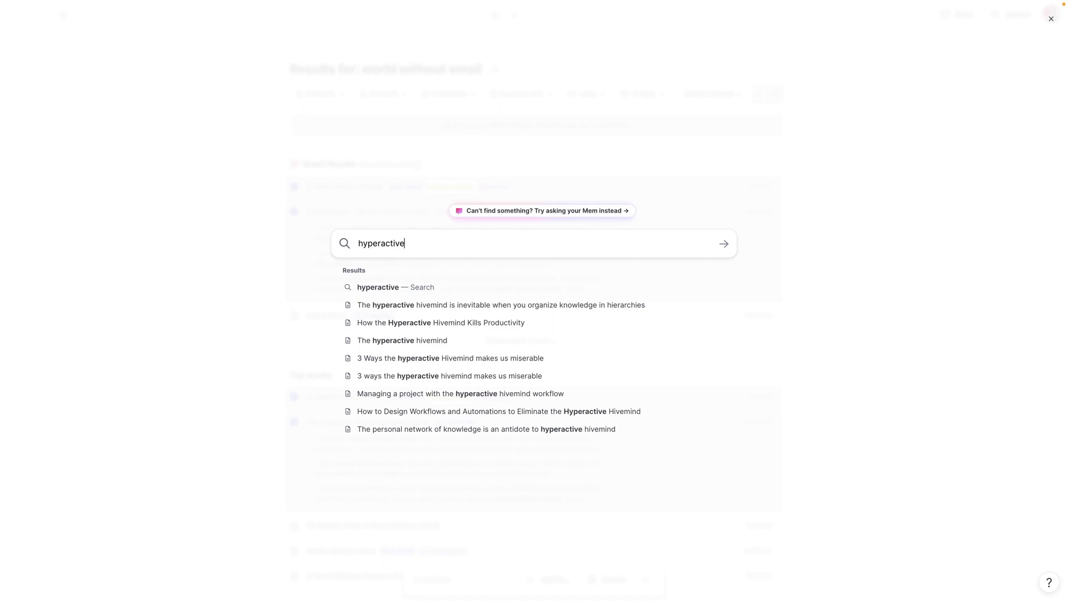
{"action": "key", "text": "Return"}
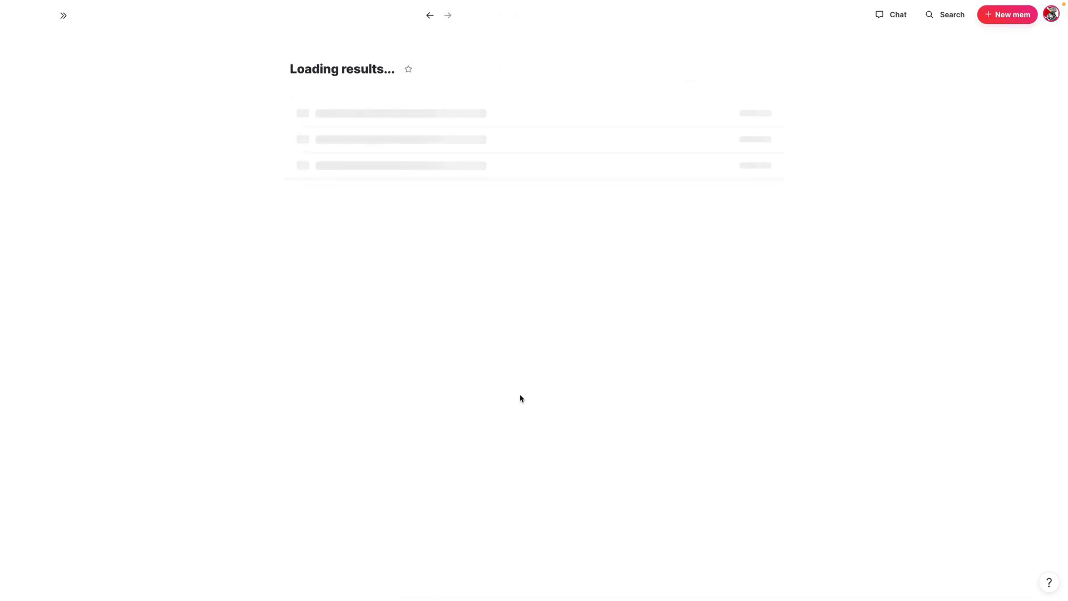
- Select the first four top results, from How the Hyperactive Hivemind Kills Productivity through Managing a project with the hyperactive hivemind workflow
{"action": "left_click", "coordinate": [294, 156]}
{"action": "left_click", "coordinate": [294, 276]}
{"action": "left_click", "coordinate": [294, 319]}
{"action": "left_click", "coordinate": [294, 344]}
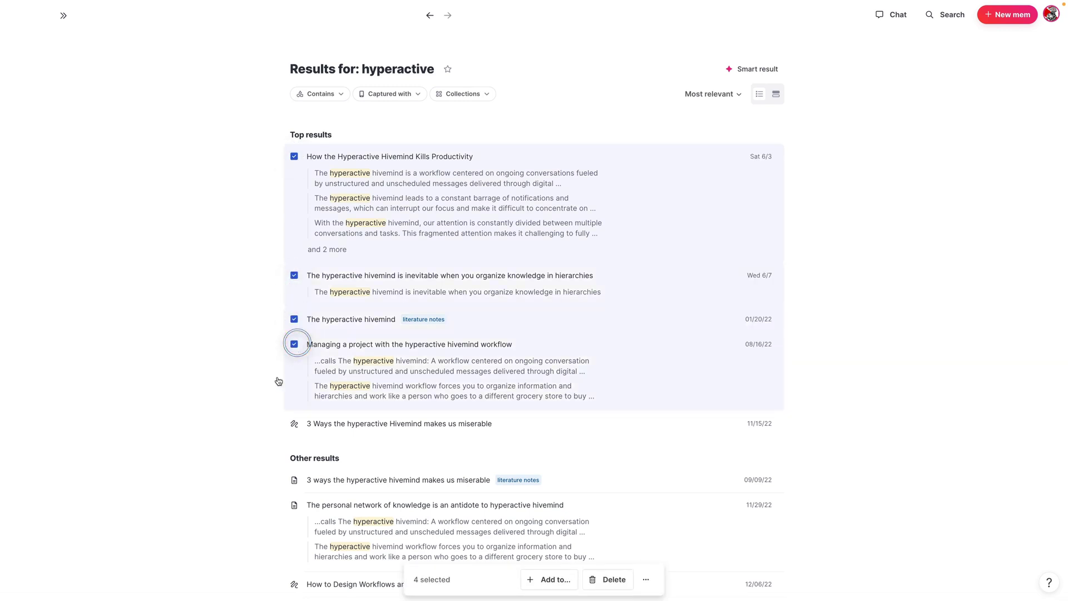
- Also select the other results on 3 ways the hivemind makes us miserable, the personal network of knowledge, and design processes without context shifting
{"action": "scroll", "coordinate": [278, 381], "scroll_direction": "down", "scroll_amount": 1}
{"action": "left_click", "coordinate": [294, 460]}
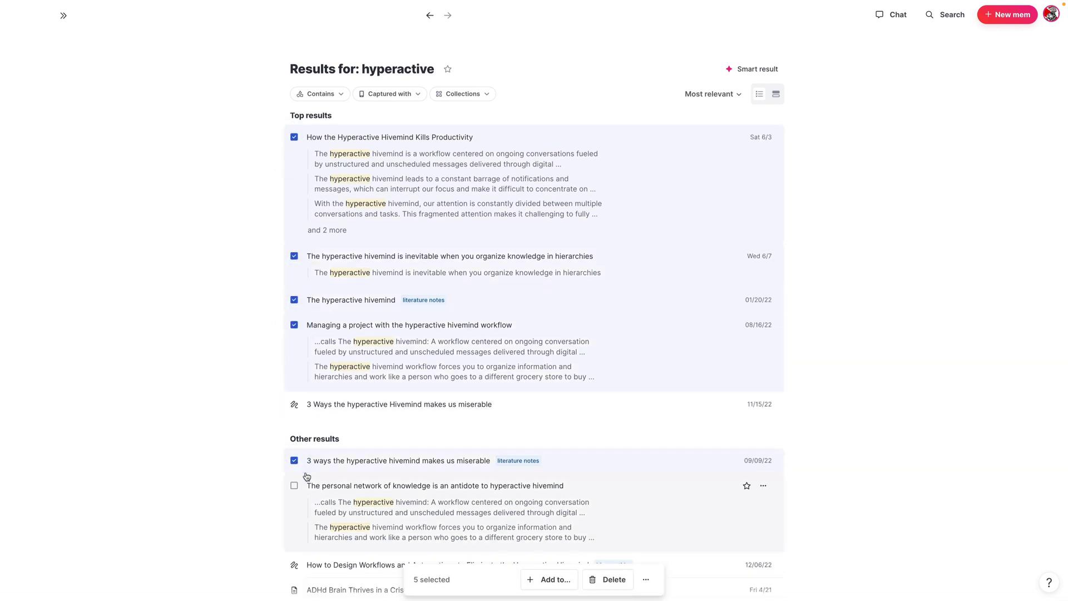
{"action": "left_click", "coordinate": [294, 485]}
{"action": "scroll", "coordinate": [416, 410], "scroll_direction": "down", "scroll_amount": 2}
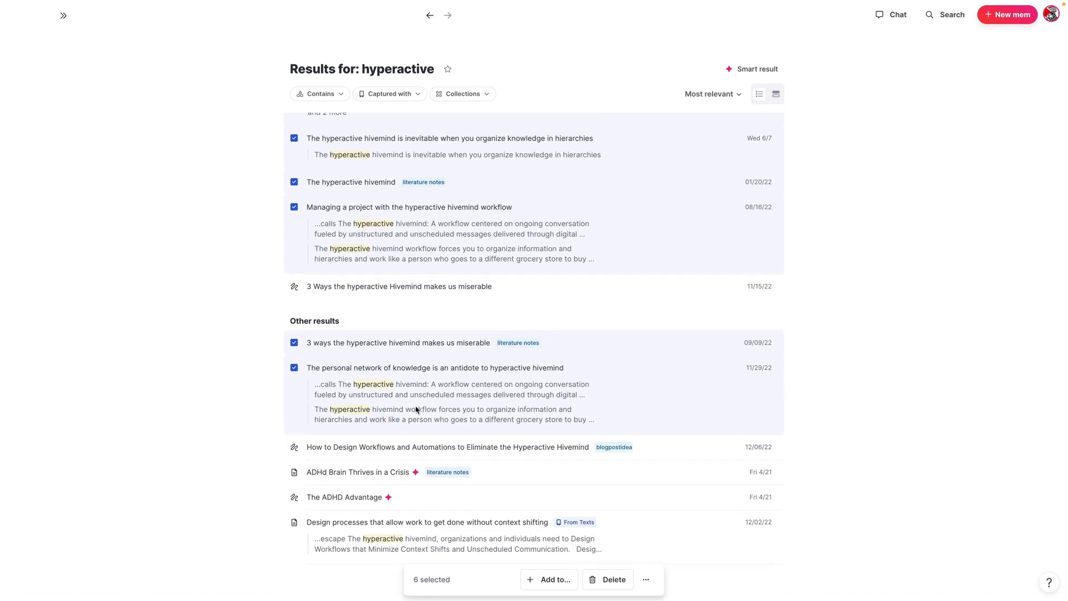
{"action": "scroll", "coordinate": [341, 450], "scroll_direction": "down", "scroll_amount": 1}
{"action": "left_click", "coordinate": [294, 503]}
- Add the selected hyperactive hivemind notes to the Cal Newport Article collection
{"action": "left_click", "coordinate": [559, 580]}
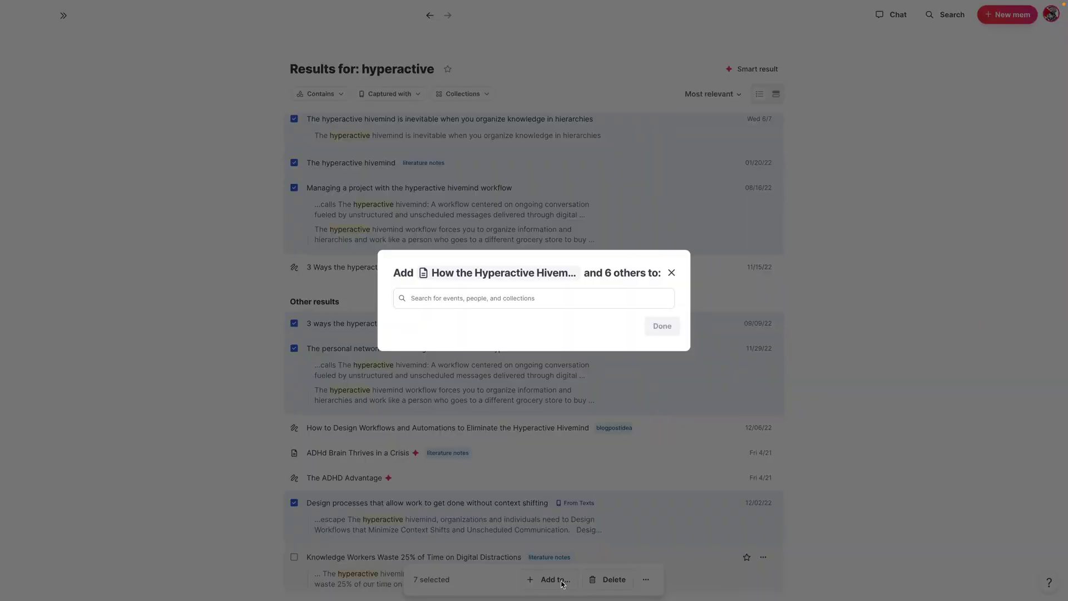
{"action": "left_click", "coordinate": [487, 302]}
{"action": "type", "text": "cal n"}
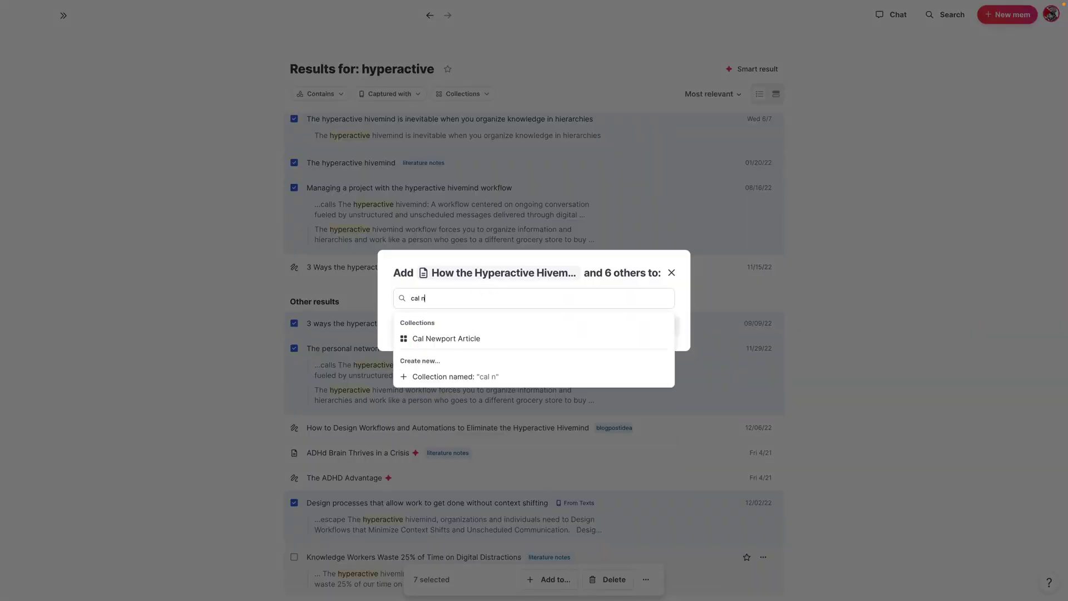
{"action": "left_click", "coordinate": [498, 337]}
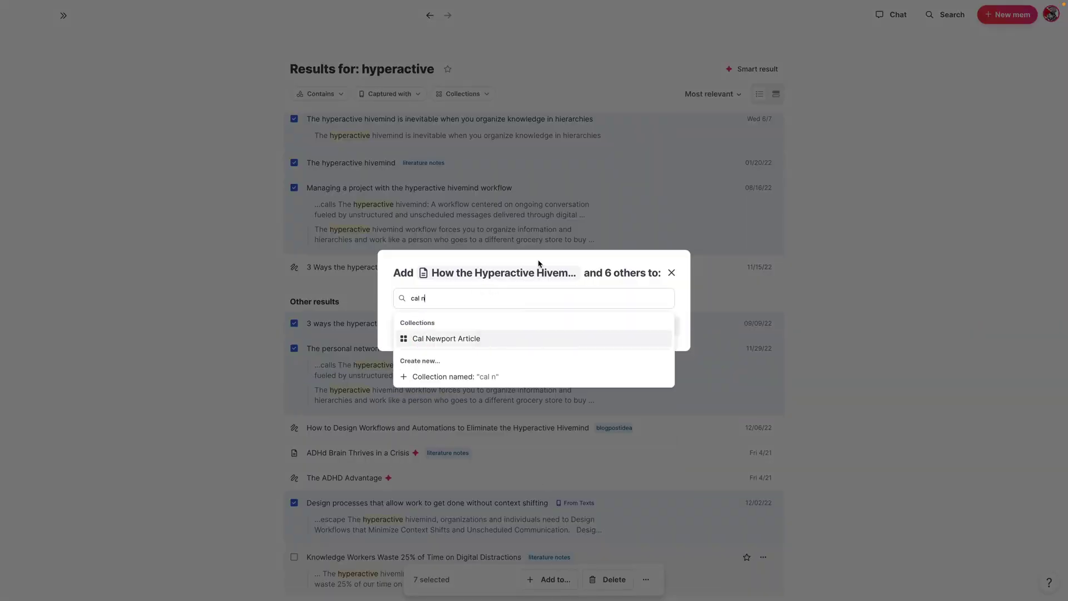
{"action": "left_click", "coordinate": [662, 328]}
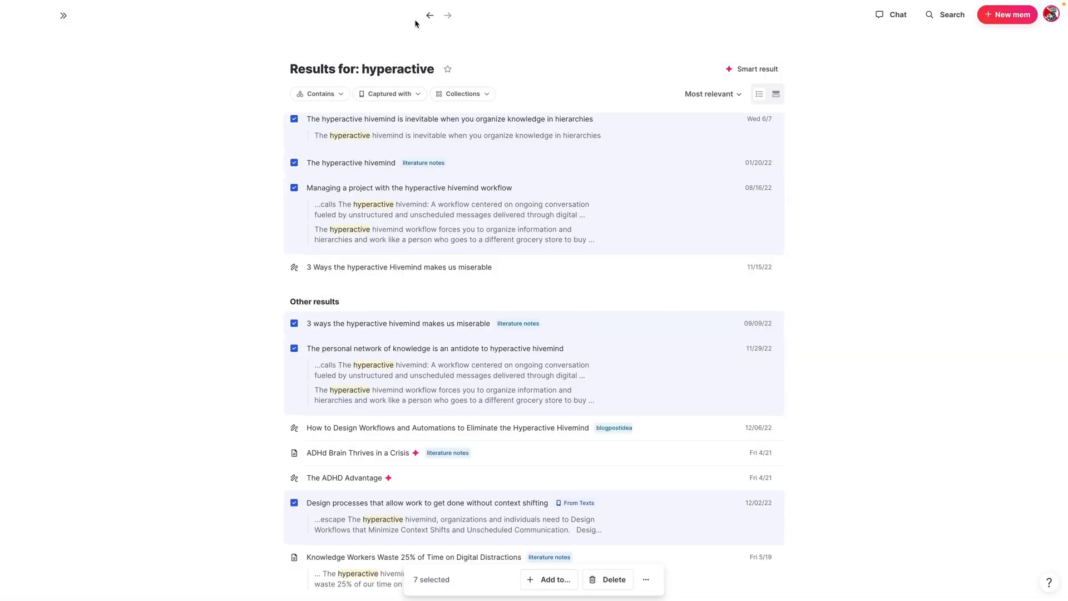
- Return to the video outline note and open the full Cal Newport Article collection from it
{"action": "left_click", "coordinate": [429, 15]}
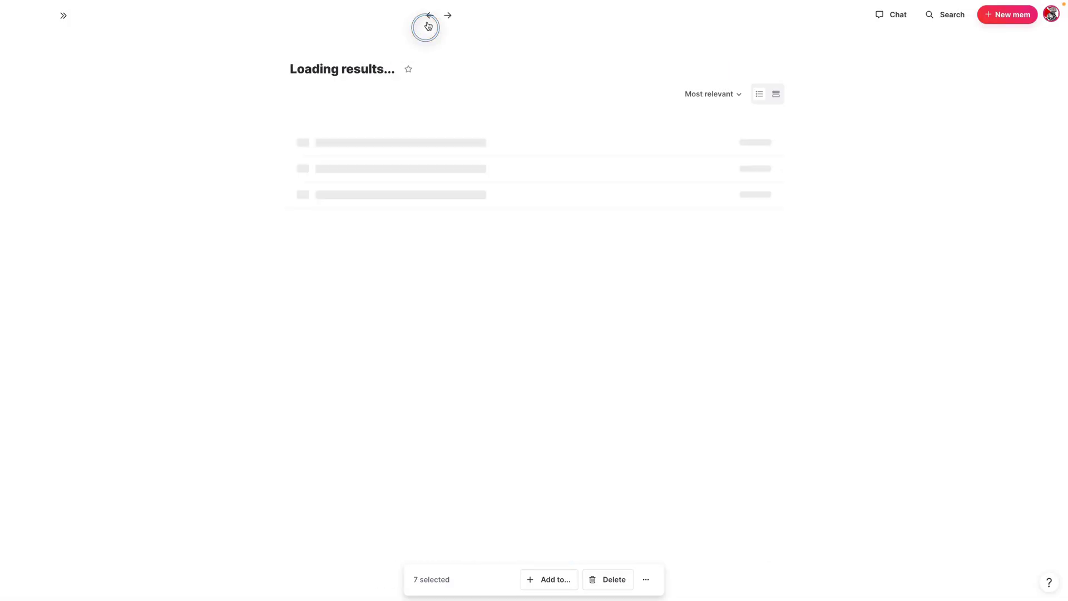
{"action": "left_click", "coordinate": [428, 17]}
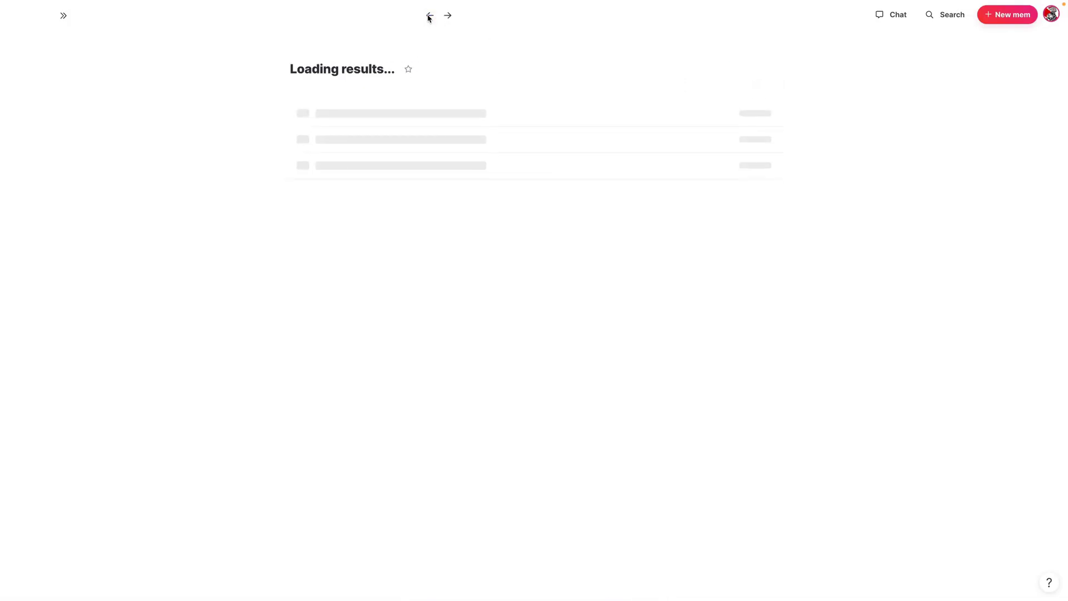
{"action": "left_click", "coordinate": [429, 16]}
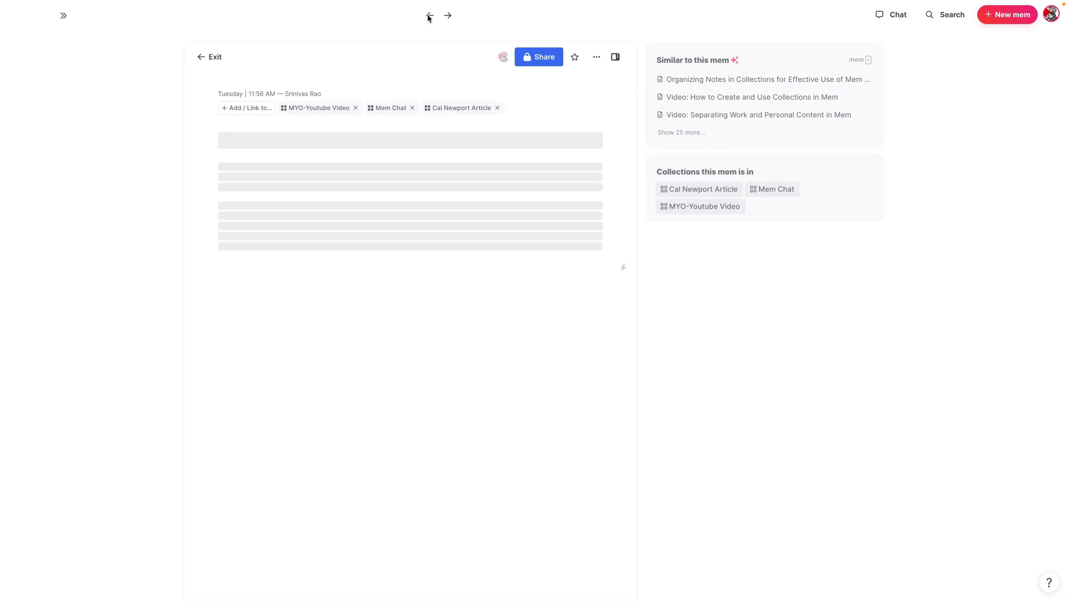
{"action": "left_click", "coordinate": [453, 108]}
{"action": "left_click", "coordinate": [773, 479]}
- Add the recommended note Deep Questions with Cal Newport to the Cal Newport Article collection
{"action": "scroll", "coordinate": [453, 348], "scroll_direction": "down", "scroll_amount": 2}
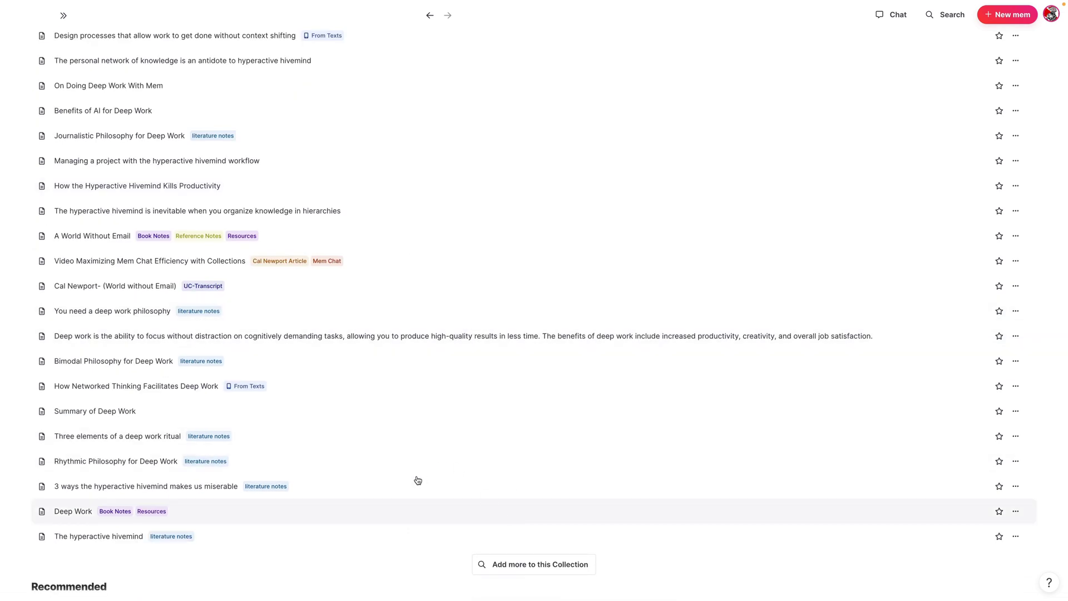
{"action": "scroll", "coordinate": [417, 480], "scroll_direction": "down", "scroll_amount": 2}
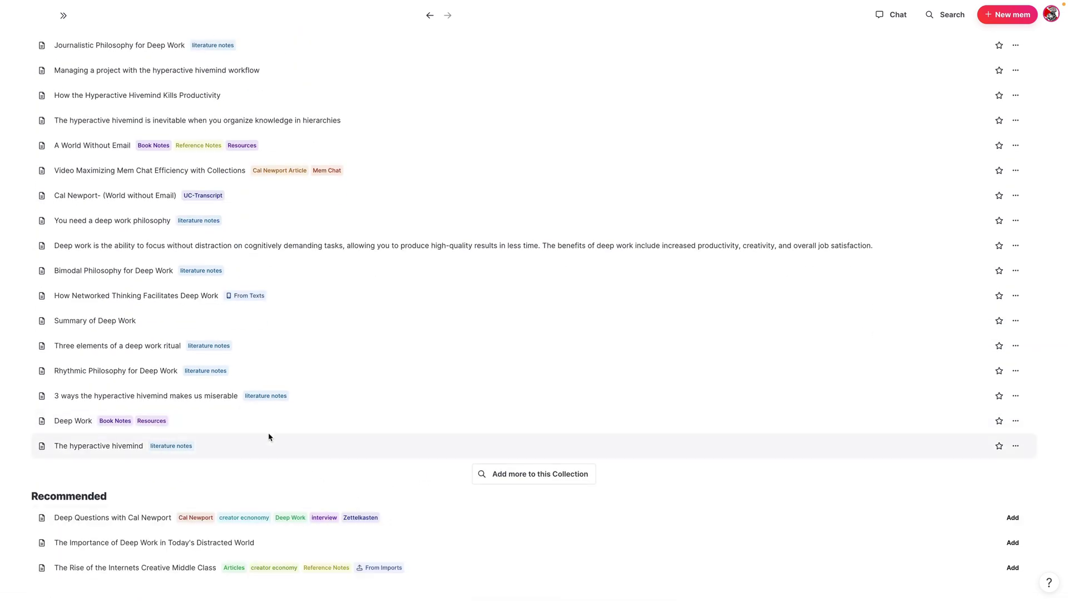
{"action": "mouse_move", "coordinate": [150, 551]}
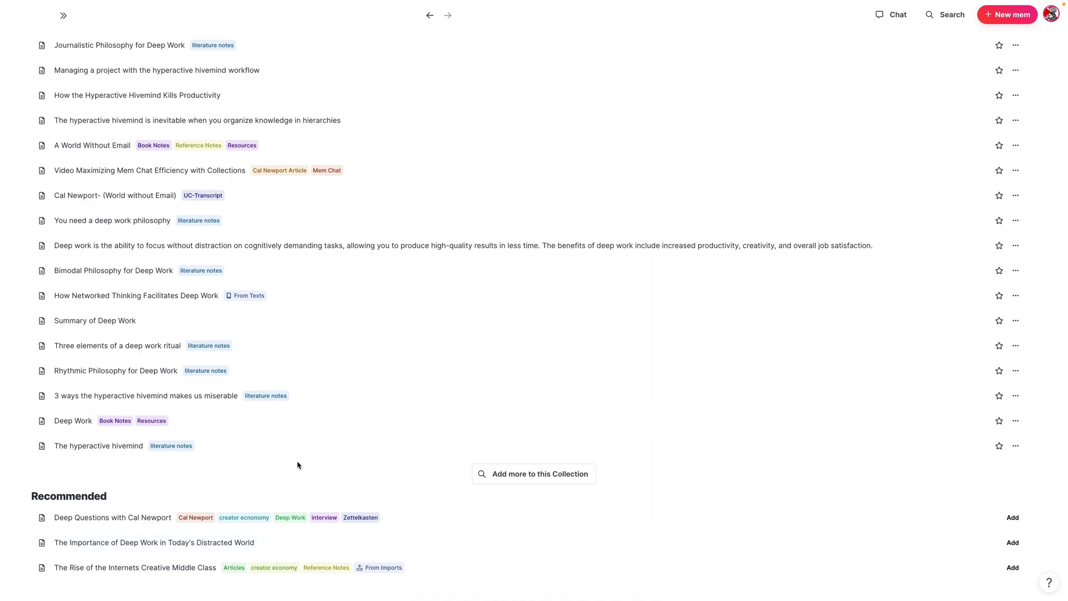
{"action": "scroll", "coordinate": [300, 265], "scroll_direction": "up", "scroll_amount": 4}
{"action": "scroll", "coordinate": [319, 295], "scroll_direction": "down", "scroll_amount": 4}
{"action": "left_click", "coordinate": [1011, 518]}
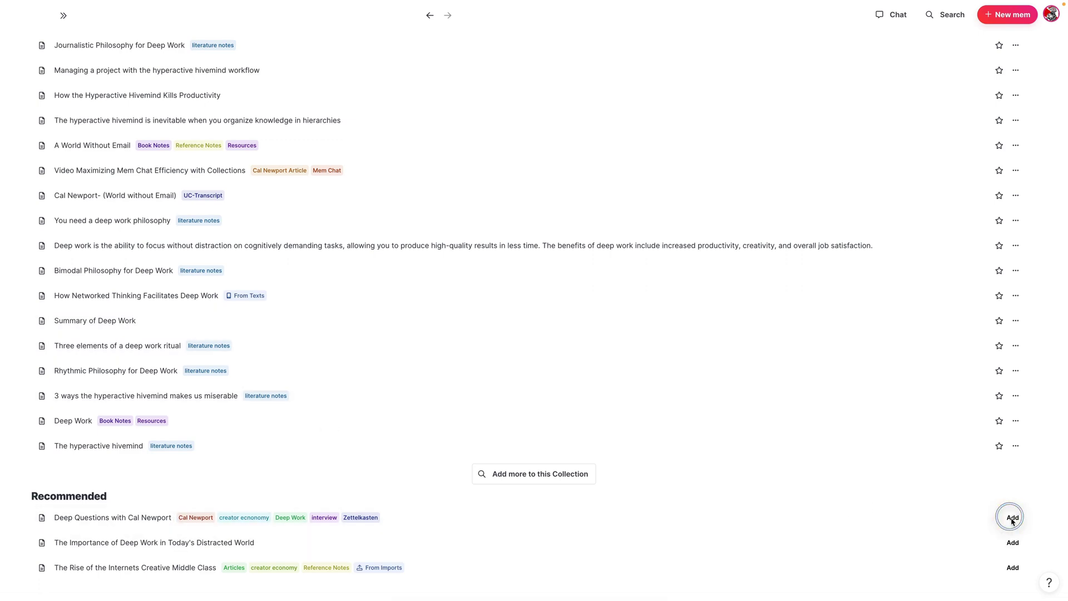
- Add the recommended note The Importance of Deep Work in Today's Distracted World to the Cal Newport Article collection, then exit the note
{"action": "left_click", "coordinate": [1001, 548]}
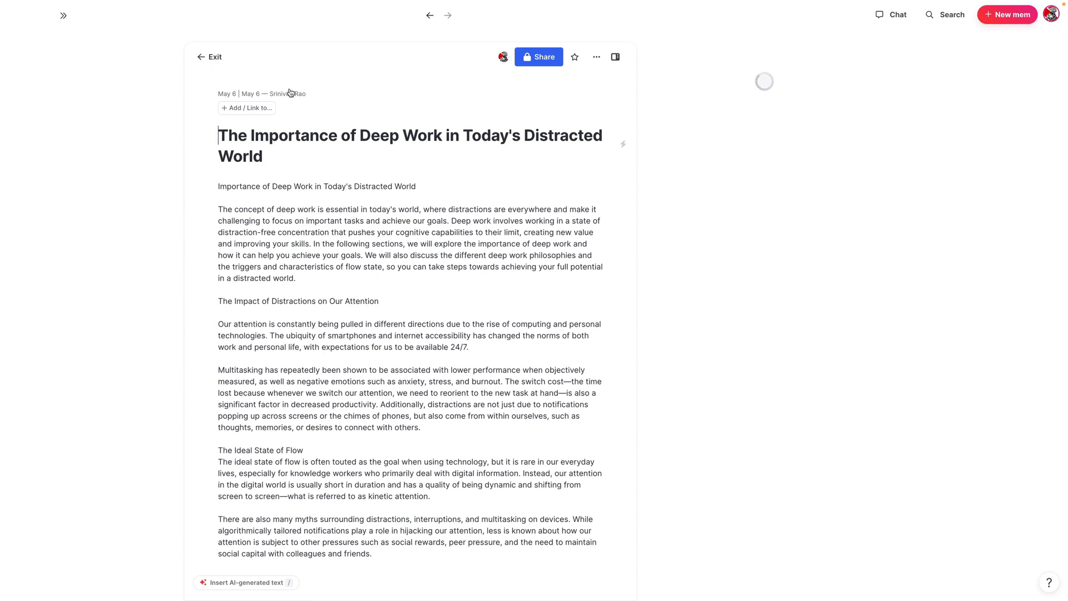
{"action": "left_click", "coordinate": [240, 107]}
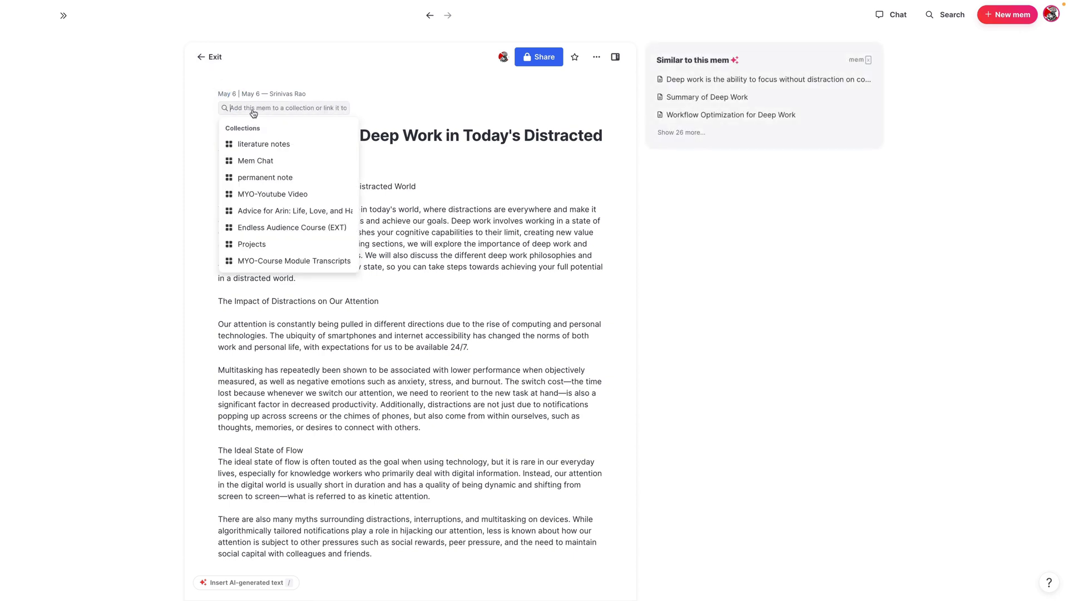
{"action": "type", "text": "cal"}
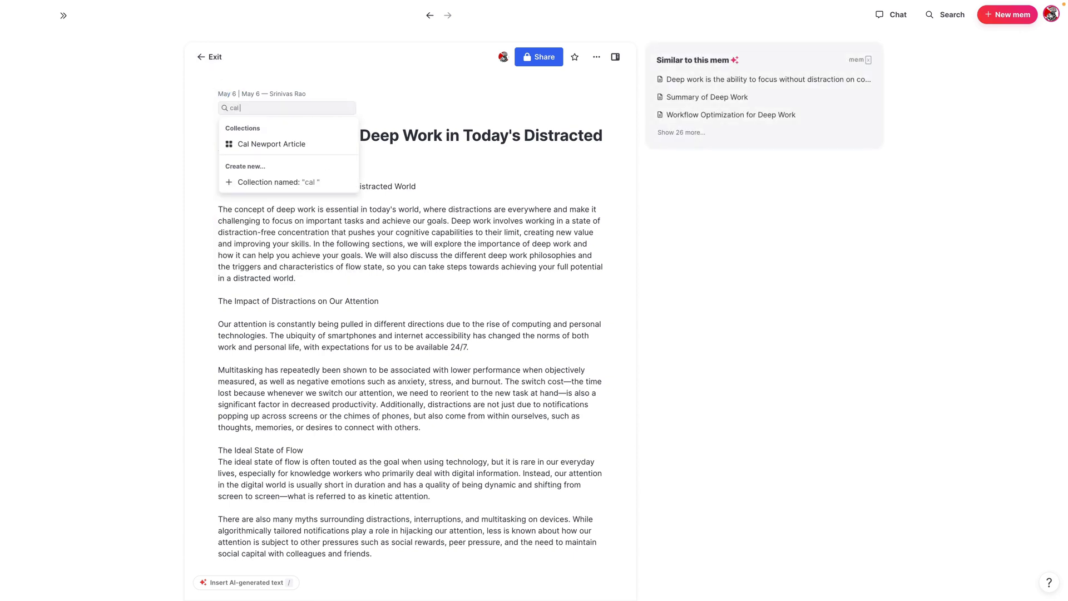
{"action": "left_click", "coordinate": [257, 144]}
{"action": "left_click", "coordinate": [216, 58]}
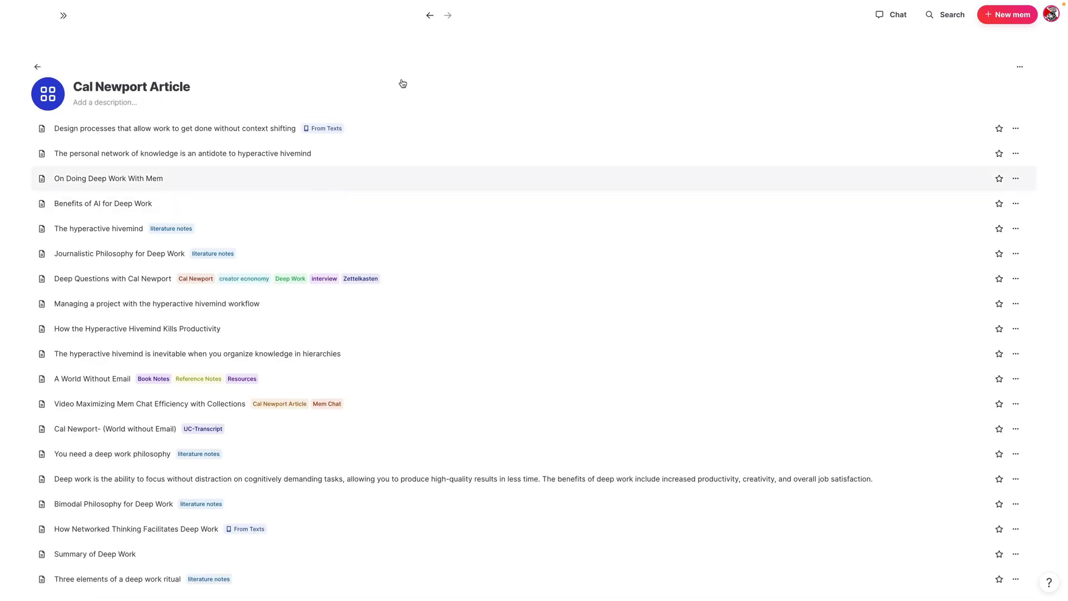
- Open Video Maximizing Mem Chat Efficiency with Collections as the main note and close the deep work note beside it
{"action": "left_click", "coordinate": [431, 17]}
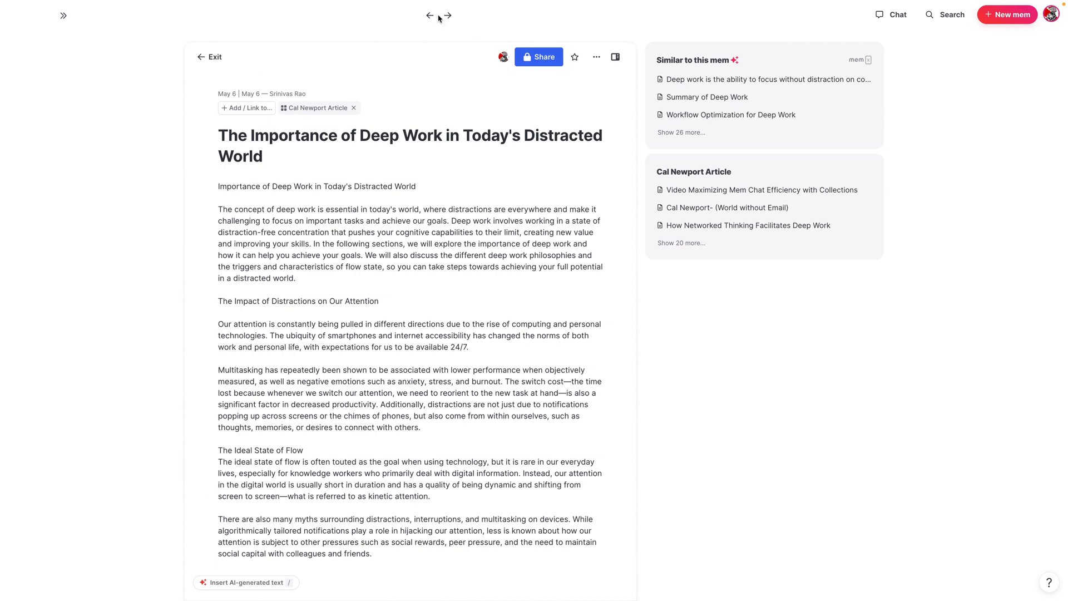
{"action": "left_click", "coordinate": [681, 191]}
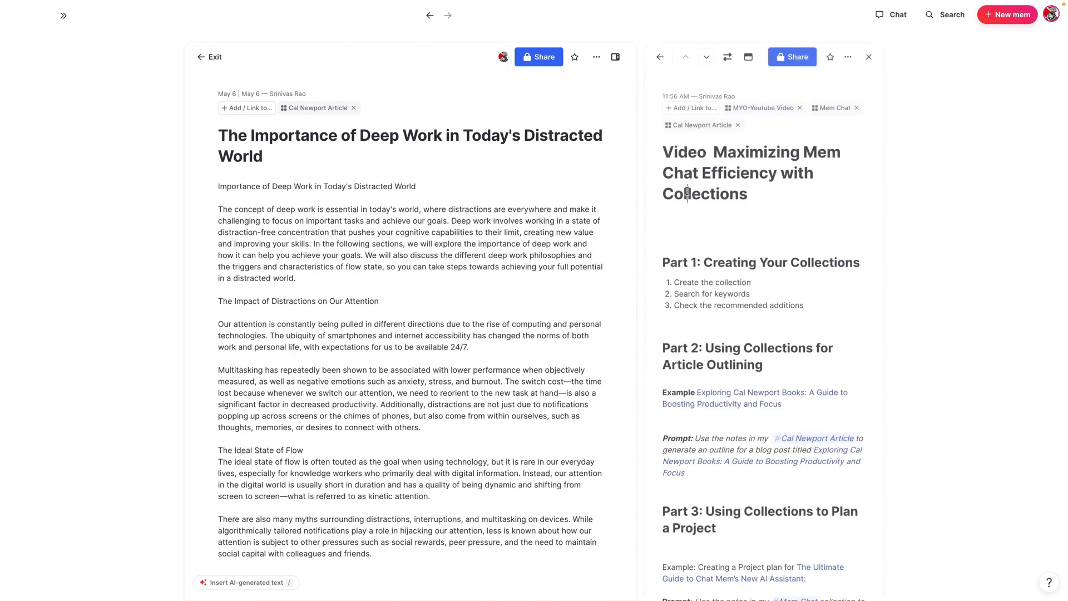
{"action": "left_click", "coordinate": [597, 57]}
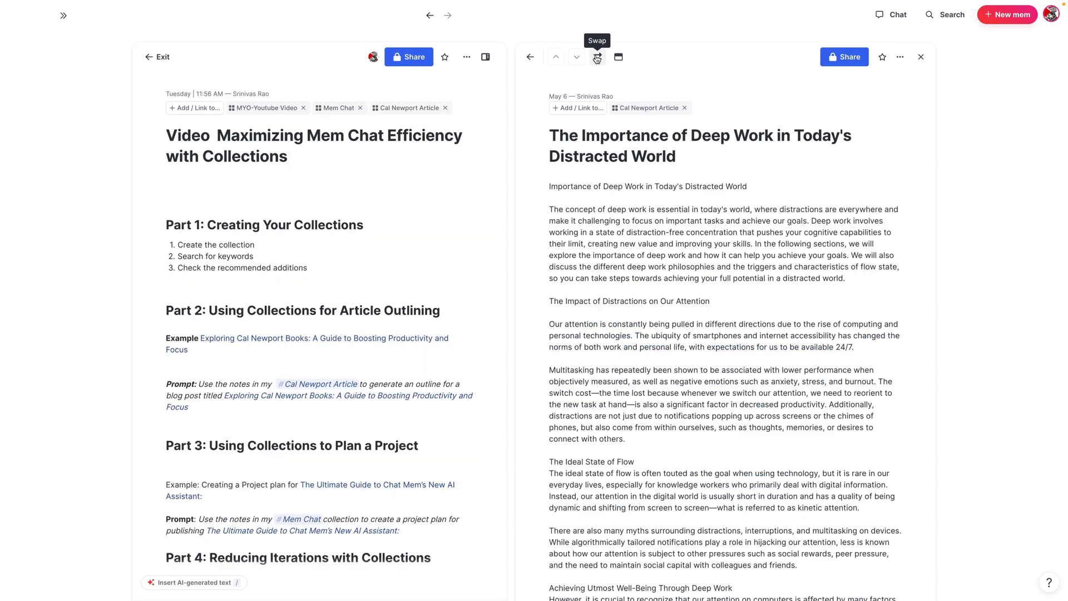
{"action": "left_click", "coordinate": [921, 57]}
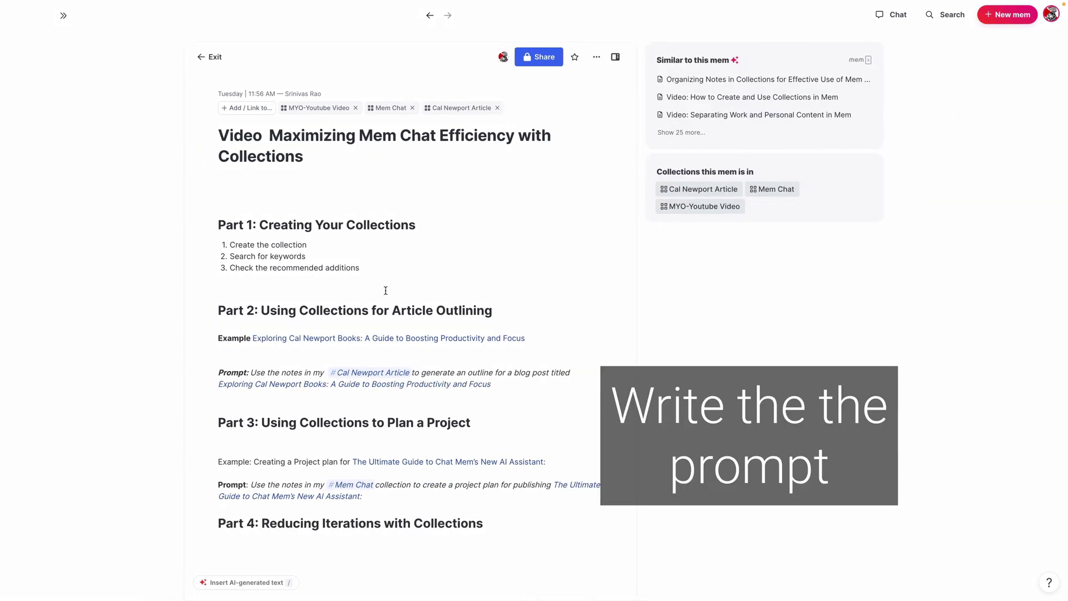
- Copy the article outlining prompt from Part 2 of the note and paste it into the Mem Chat reply on the home page
{"action": "scroll", "coordinate": [384, 300], "scroll_direction": "down", "scroll_amount": 1}
{"action": "mouse_move", "coordinate": [376, 328]}
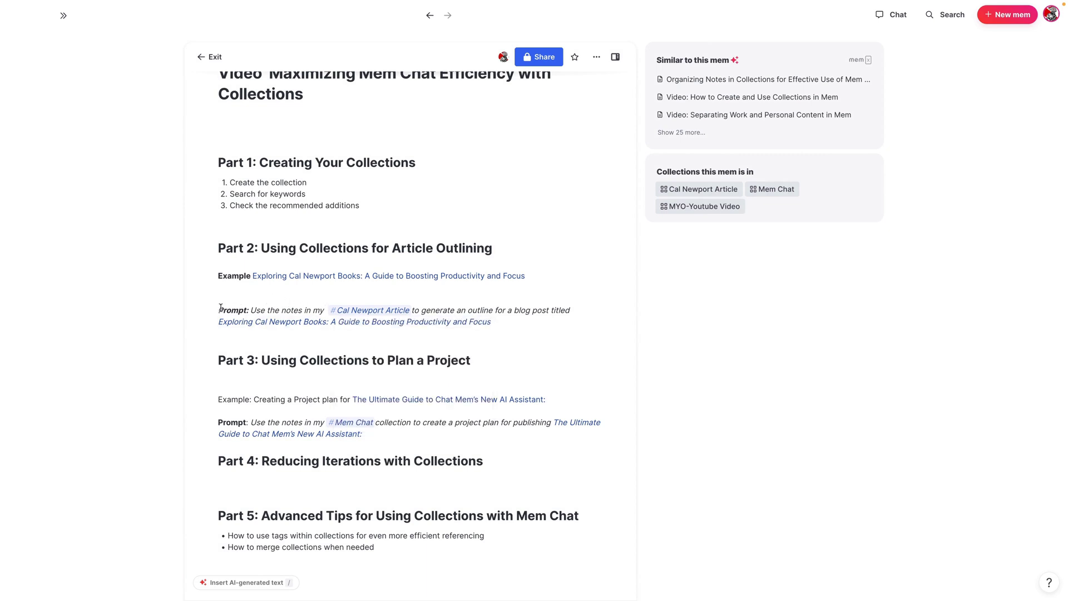
{"action": "left_click_drag", "start_coordinate": [250, 308], "coordinate": [495, 333]}
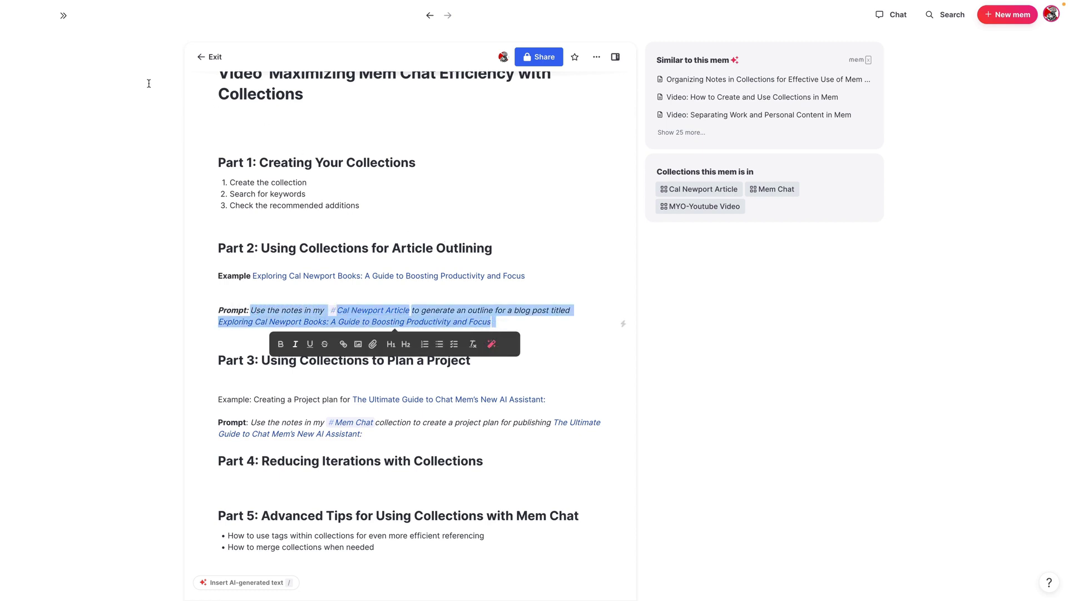
{"action": "mouse_move", "coordinate": [49, 85]}
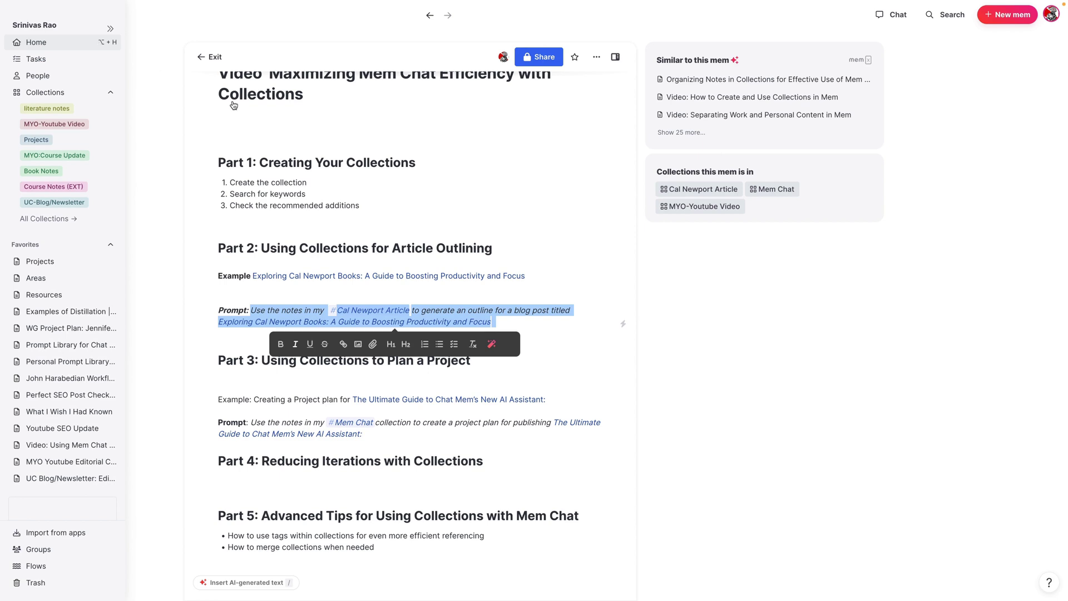
{"action": "left_click", "coordinate": [209, 57]}
{"action": "left_click", "coordinate": [376, 77]}
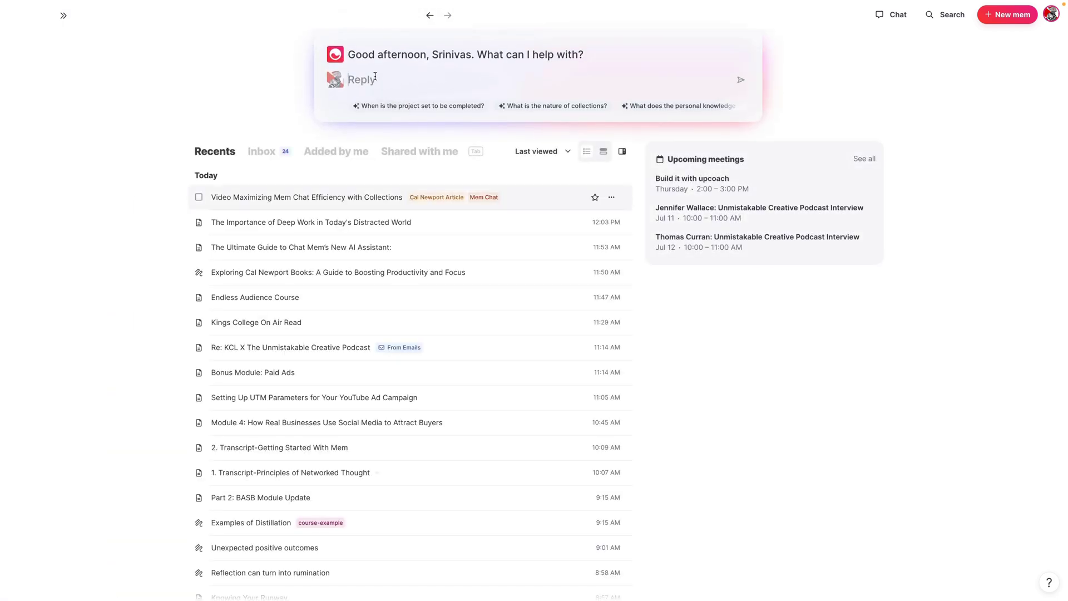
{"action": "type", "text": "Use the notes in my #Cal Newport Articleto generate an outline for a blog post titled Exploring Cal Newport Books: A Guide to Boosting Productivity and Focus"}
- Insert the word "collection" after #Cal Newport Article in the prompt and submit it to Mem Chat
{"action": "left_click", "coordinate": [554, 53]}
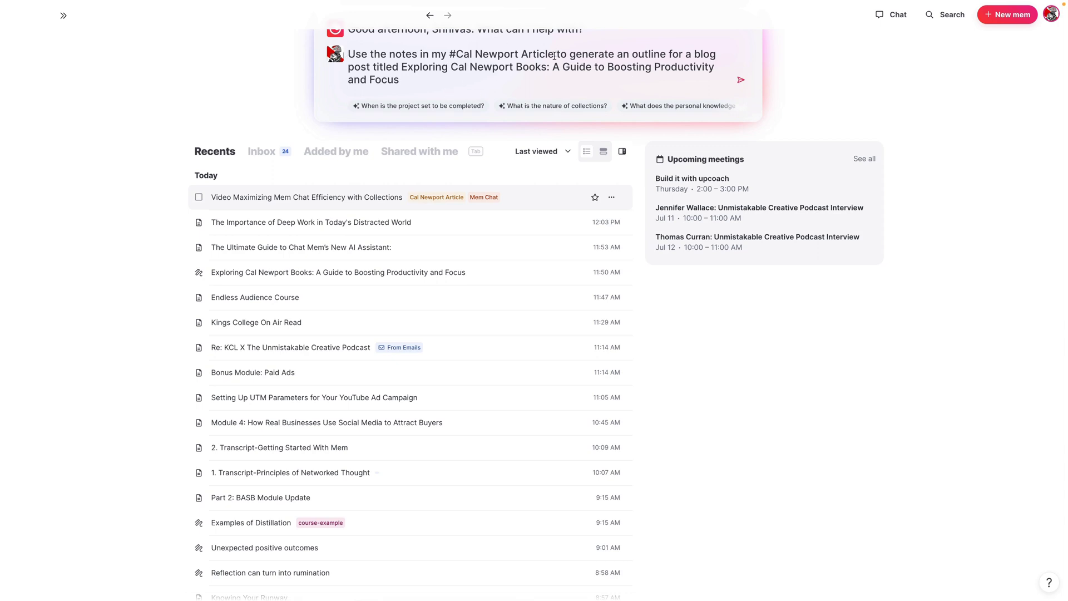
{"action": "type", "text": "collwxri"}
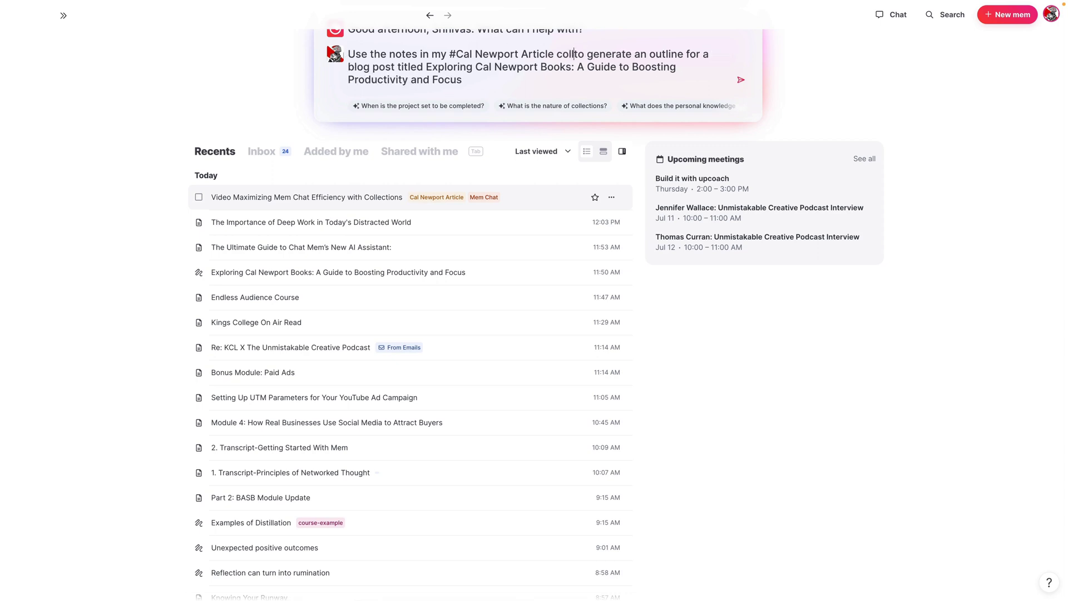
{"action": "key", "text": "BackSpace"}
{"action": "key", "text": "BackSpace"}
{"action": "key", "text": "BackSpace"}
{"action": "type", "text": "e"}
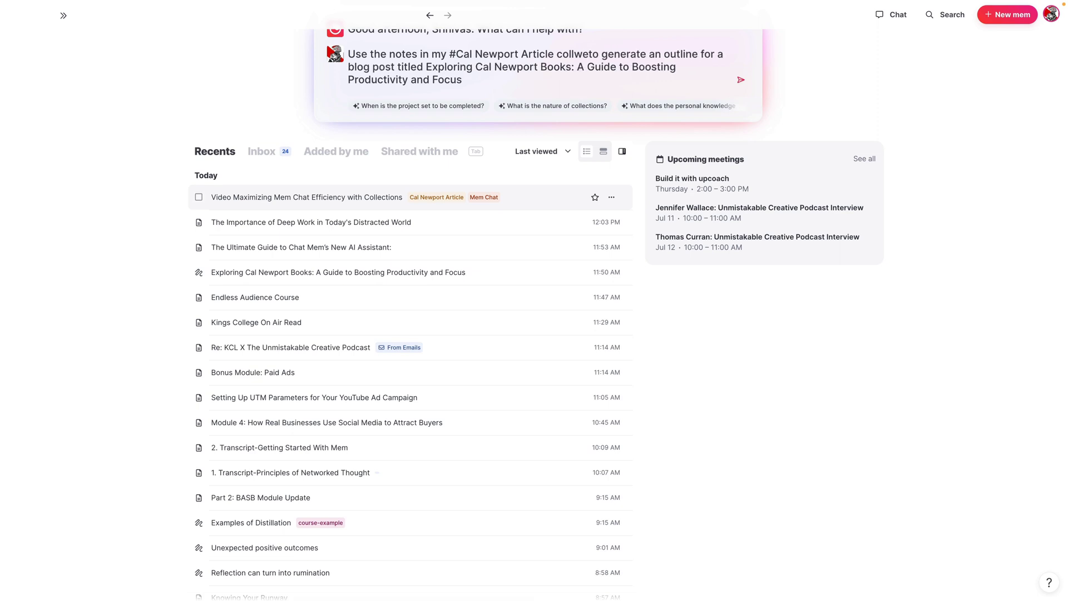
{"action": "key", "text": "BackSpace"}
{"action": "key", "text": "BackSpace"}
{"action": "type", "text": "e"}
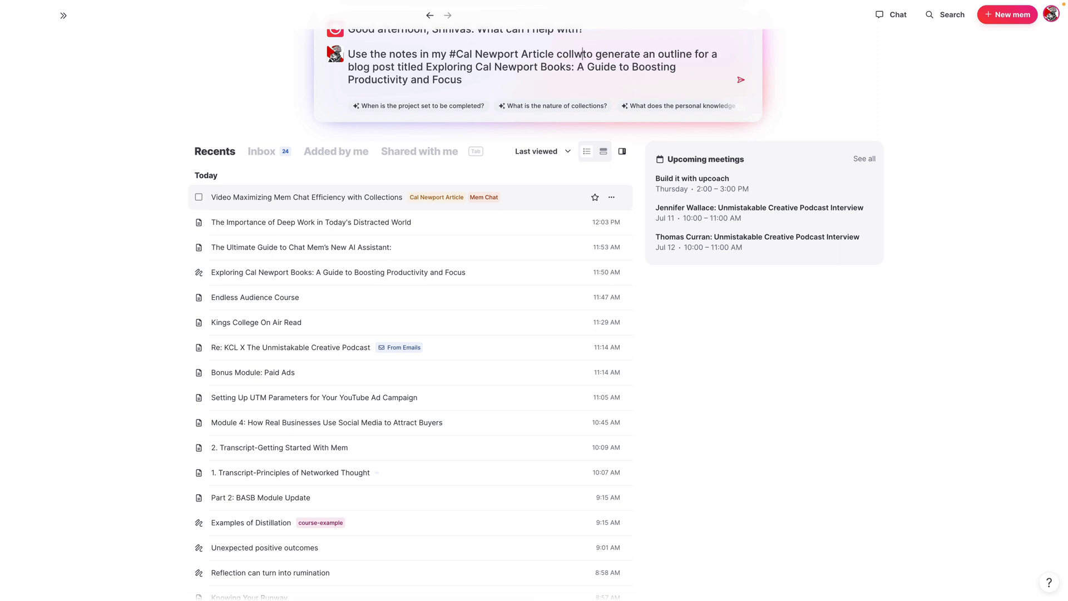
{"action": "type", "text": "ction"}
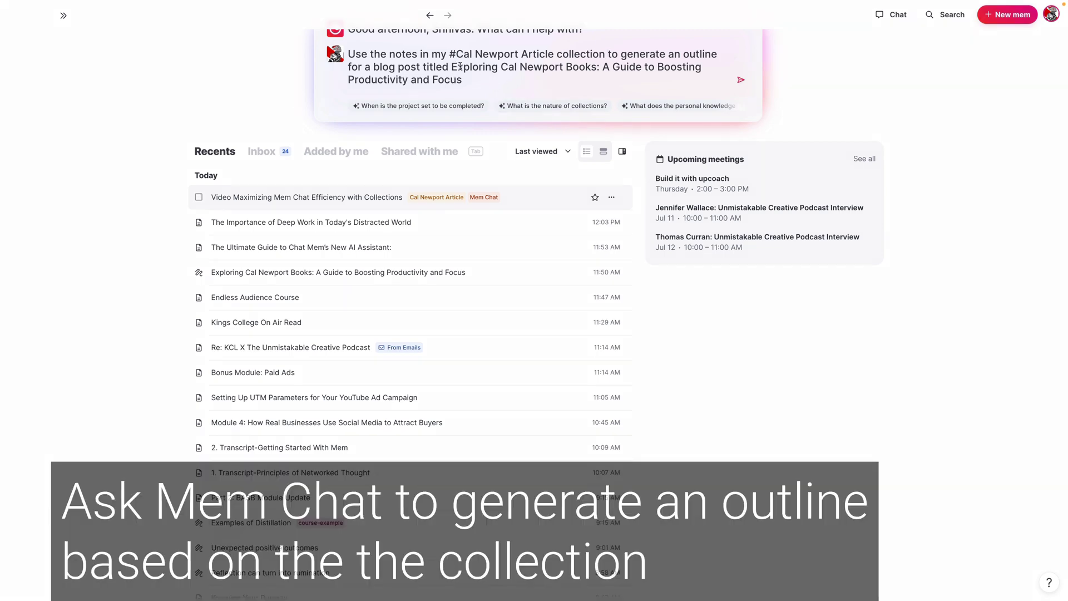
{"action": "key", "text": "Return"}
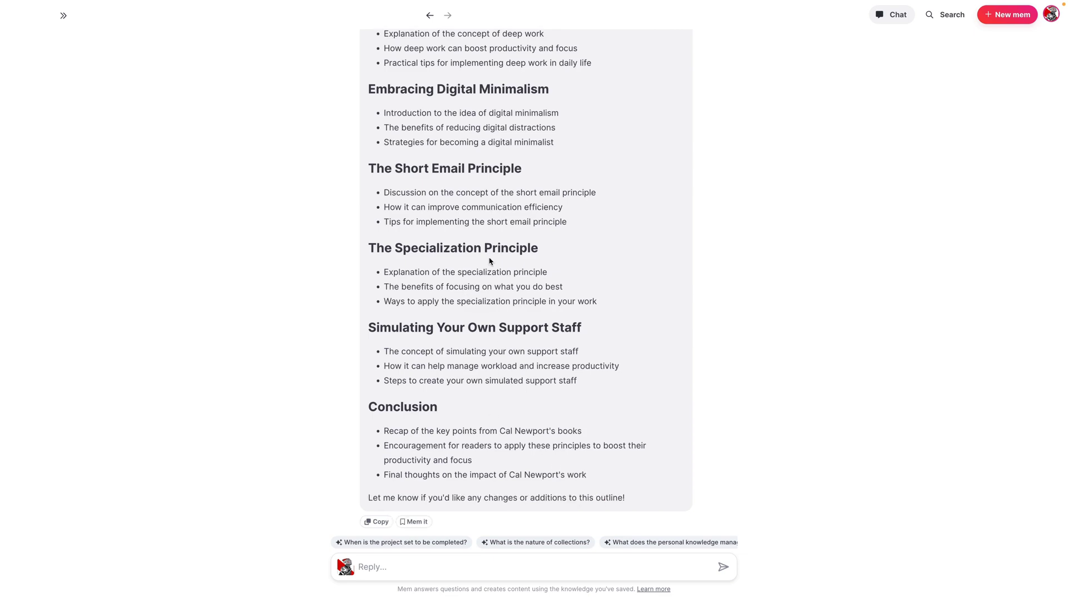
- Copy the whole generated outline and paste it into the note Exploring Cal Newport Books: A Guide to Boosting Productivity and Focus
{"action": "scroll", "coordinate": [480, 207], "scroll_direction": "up", "scroll_amount": 2}
{"action": "scroll", "coordinate": [481, 228], "scroll_direction": "up", "scroll_amount": 2}
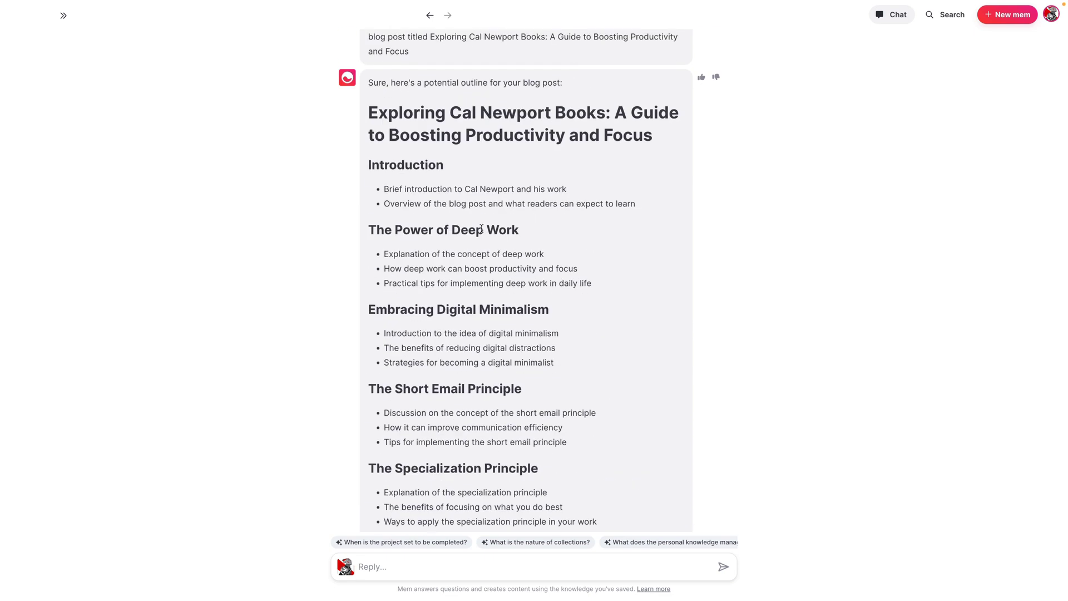
{"action": "scroll", "coordinate": [388, 119], "scroll_direction": "down", "scroll_amount": 1}
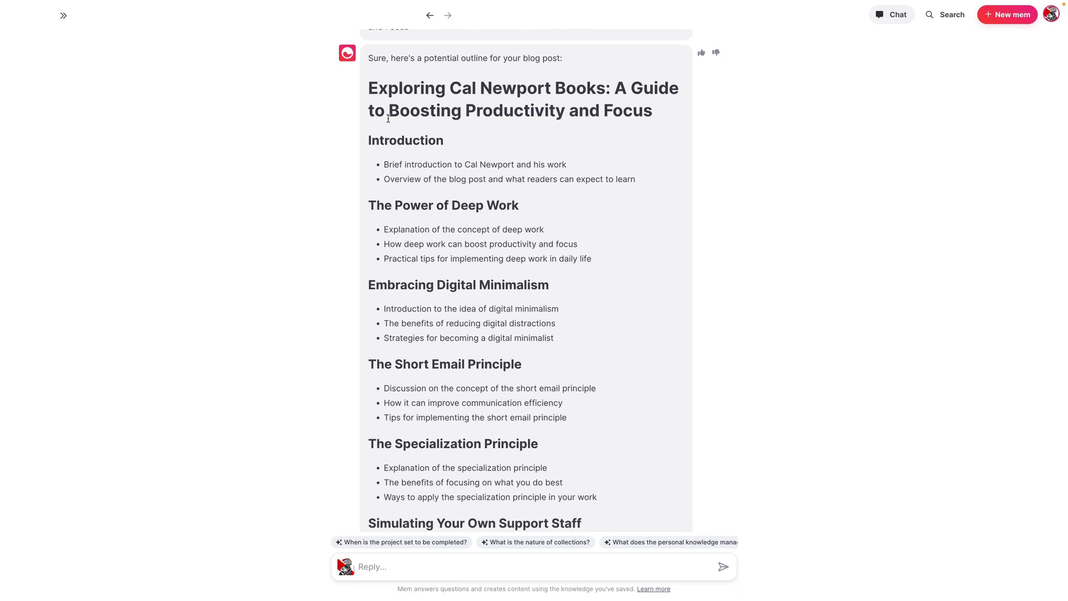
{"action": "left_click_drag", "start_coordinate": [376, 87], "coordinate": [631, 486]}
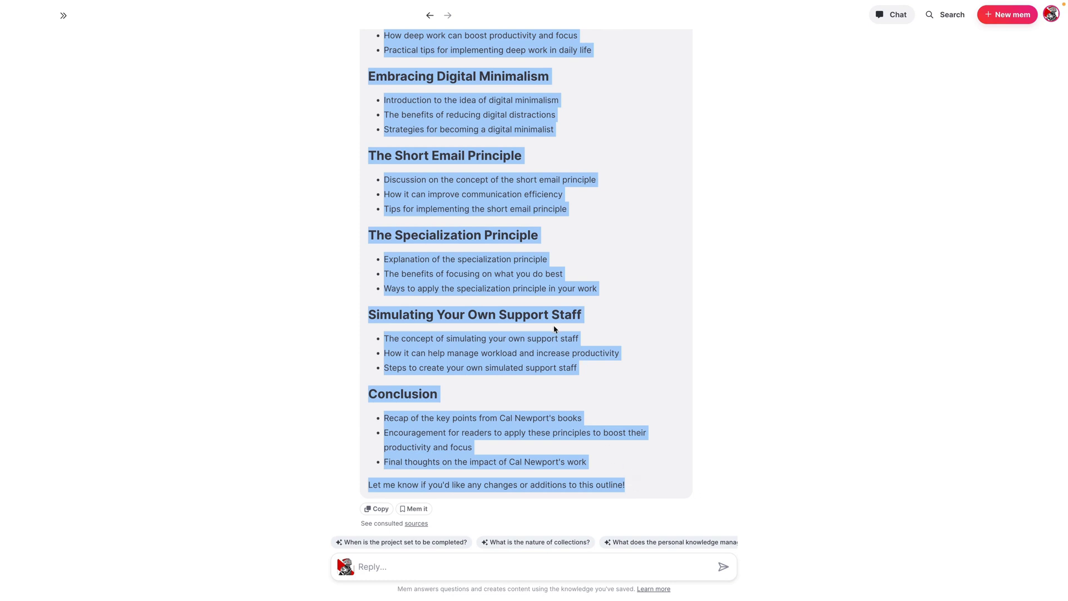
{"action": "scroll", "coordinate": [495, 167], "scroll_direction": "up", "scroll_amount": 1}
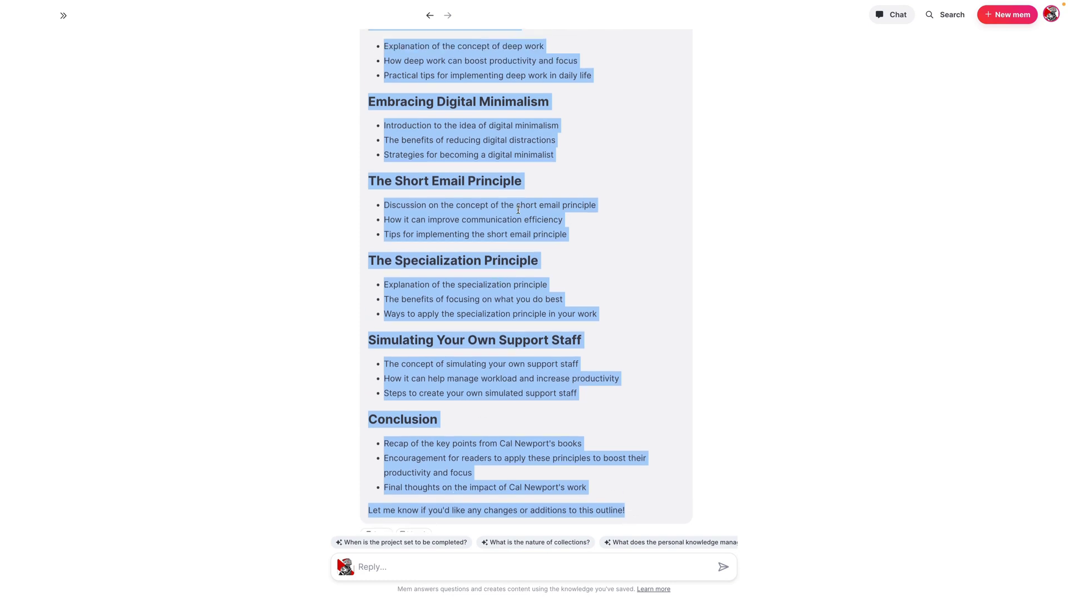
{"action": "left_click", "coordinate": [429, 15]}
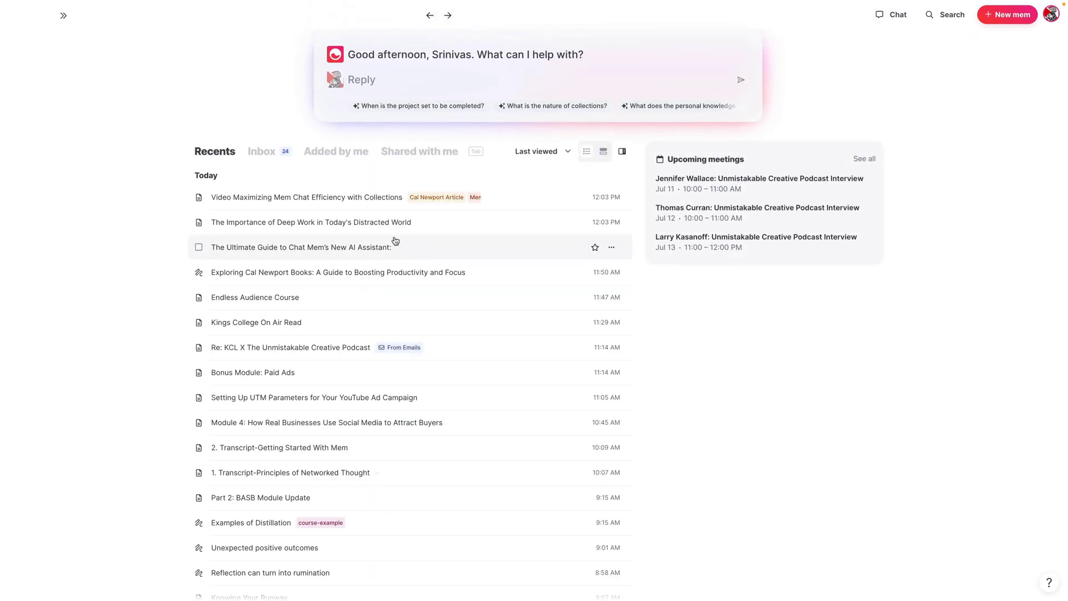
{"action": "left_click", "coordinate": [372, 273]}
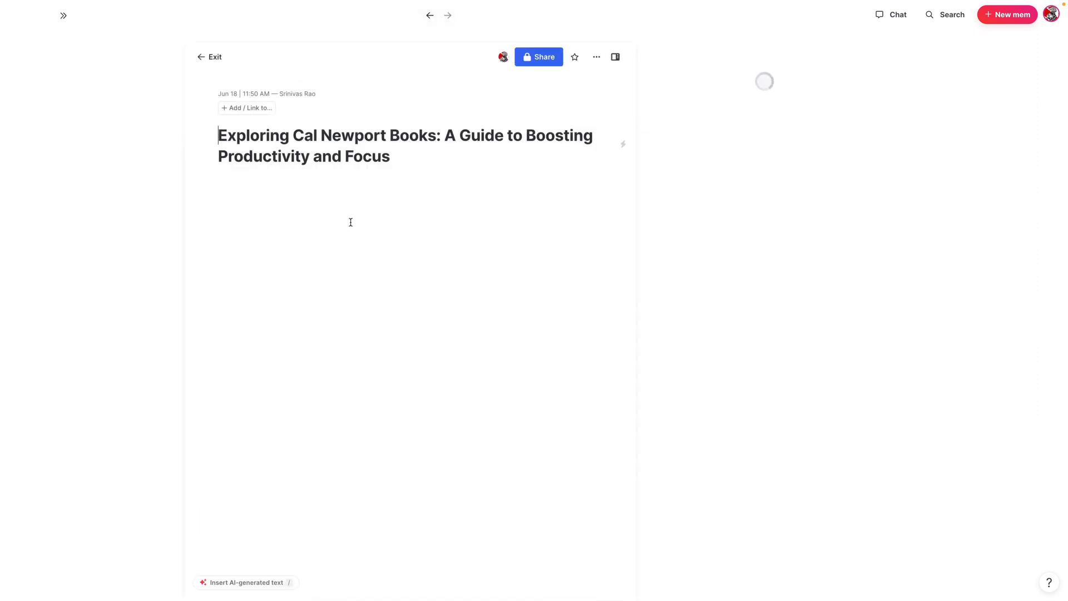
{"action": "key", "text": "ctrl+v"}
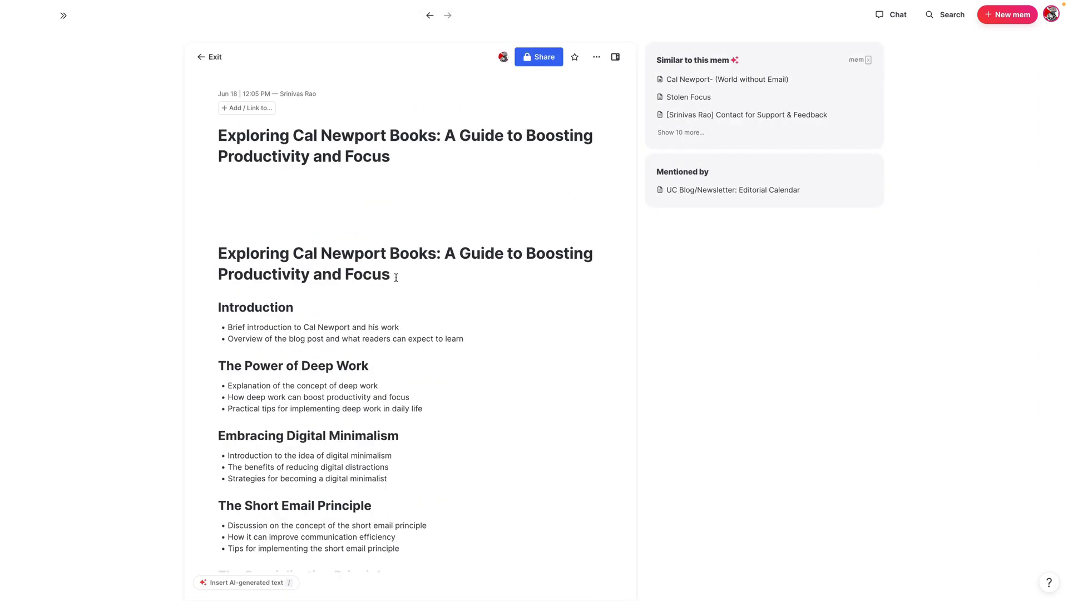
- Delete the duplicate title heading above the pasted outline's Introduction and return to the home page
{"action": "left_click_drag", "start_coordinate": [396, 277], "coordinate": [181, 227]}
{"action": "key", "text": "BackSpace"}
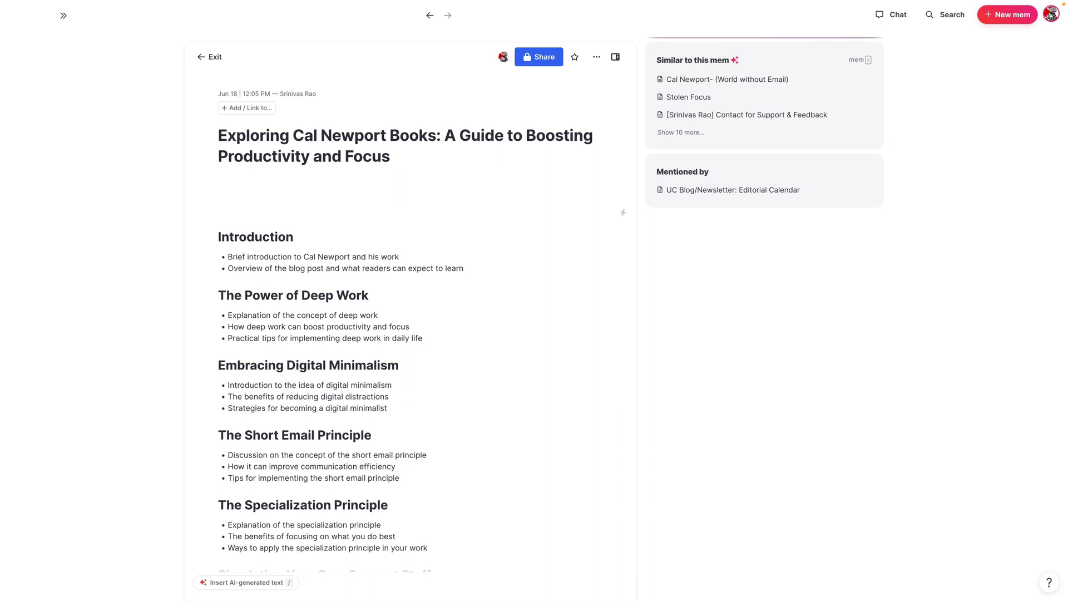
{"action": "scroll", "coordinate": [488, 215], "scroll_direction": "down", "scroll_amount": 1}
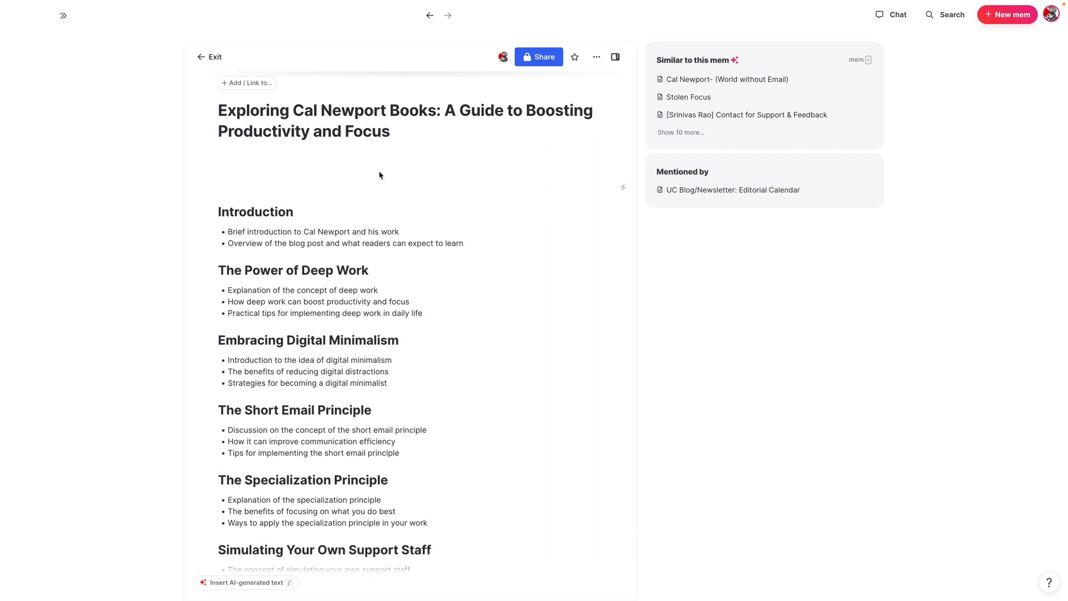
{"action": "left_click", "coordinate": [429, 21]}
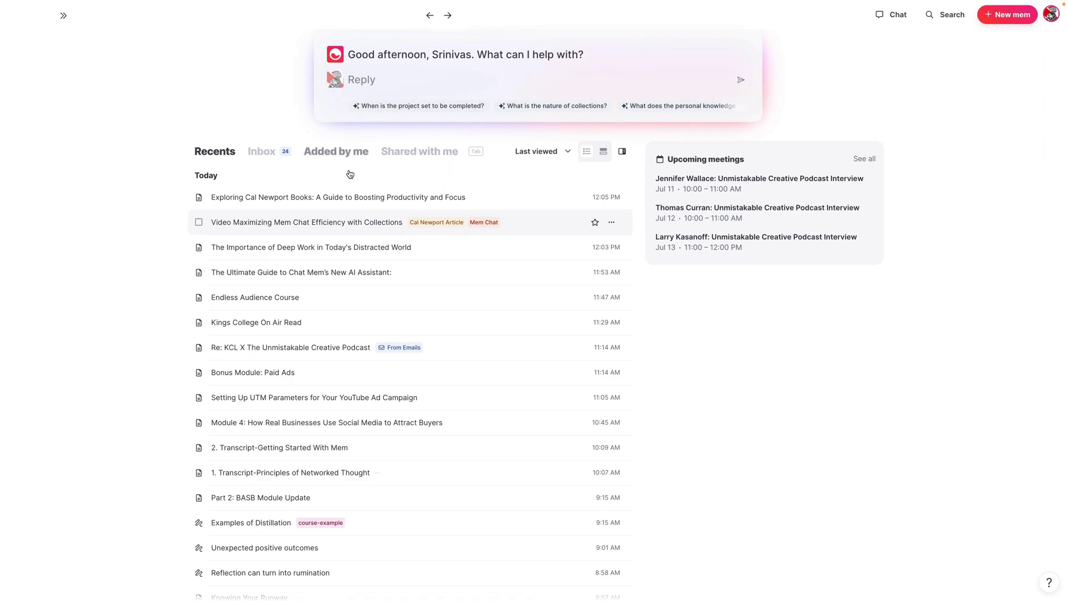
- Open the note Video Maximizing Mem Chat Efficiency with Collections and place the cursor beneath the Part 3 heading
{"action": "left_click", "coordinate": [340, 230]}
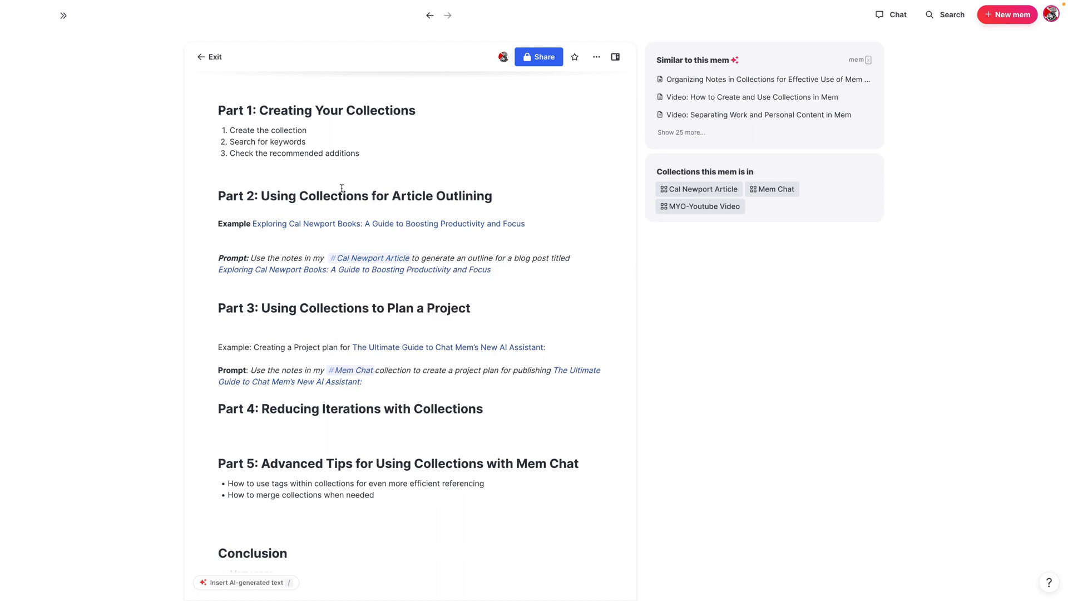
{"action": "scroll", "coordinate": [334, 181], "scroll_direction": "down", "scroll_amount": 1}
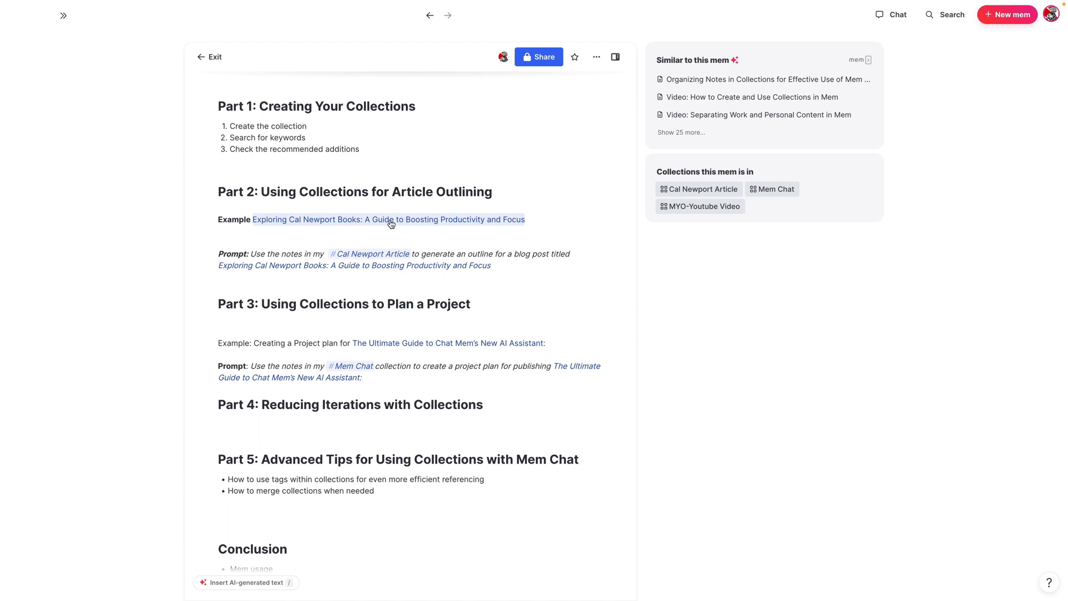
{"action": "left_click", "coordinate": [285, 322]}
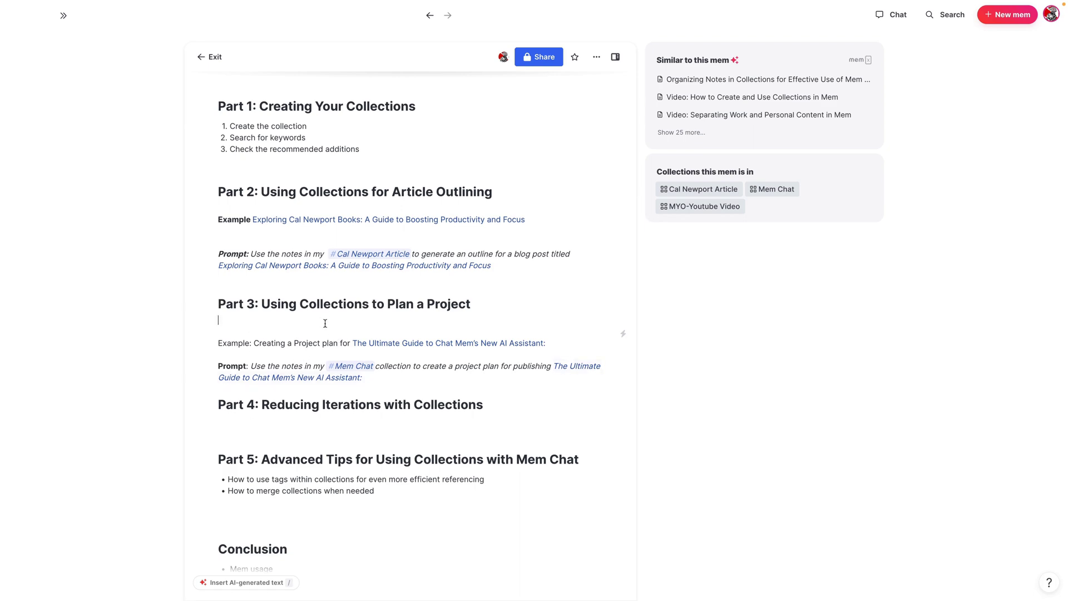
- View the linked note The Ultimate Guide to Chat Mem's New AI Assistant from the Part 3 example and close it again
{"action": "left_click", "coordinate": [451, 343]}
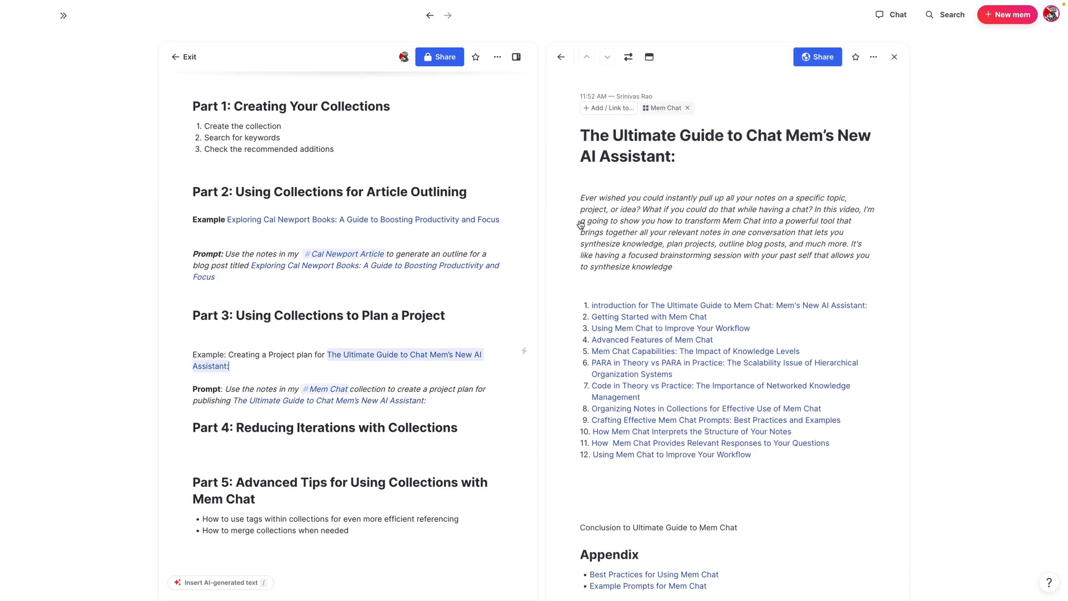
{"action": "scroll", "coordinate": [705, 201], "scroll_direction": "down", "scroll_amount": 5}
{"action": "scroll", "coordinate": [705, 200], "scroll_direction": "up", "scroll_amount": 10}
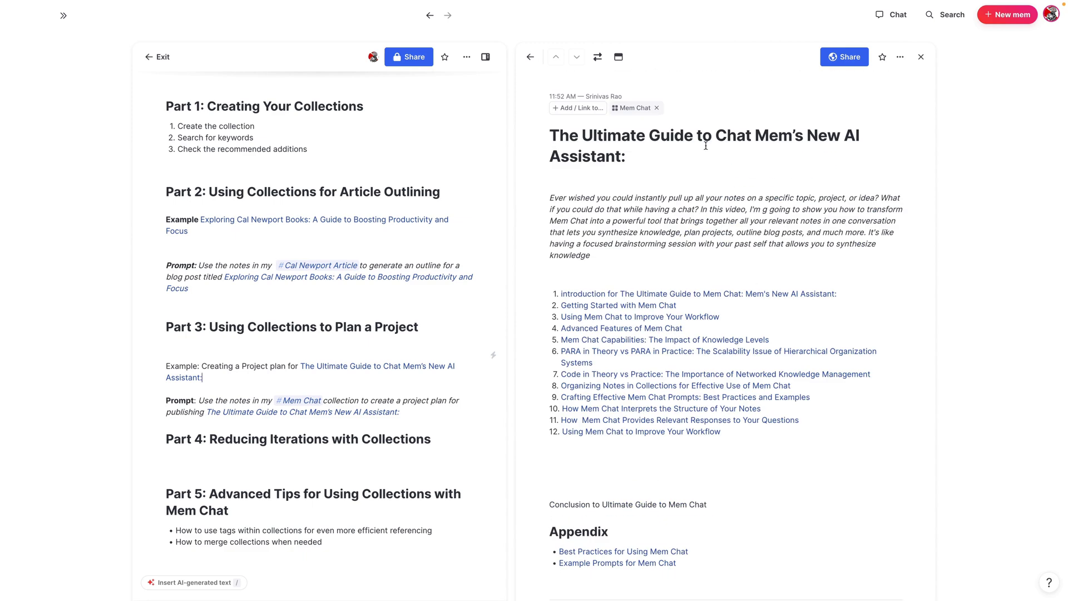
{"action": "left_click", "coordinate": [920, 56]}
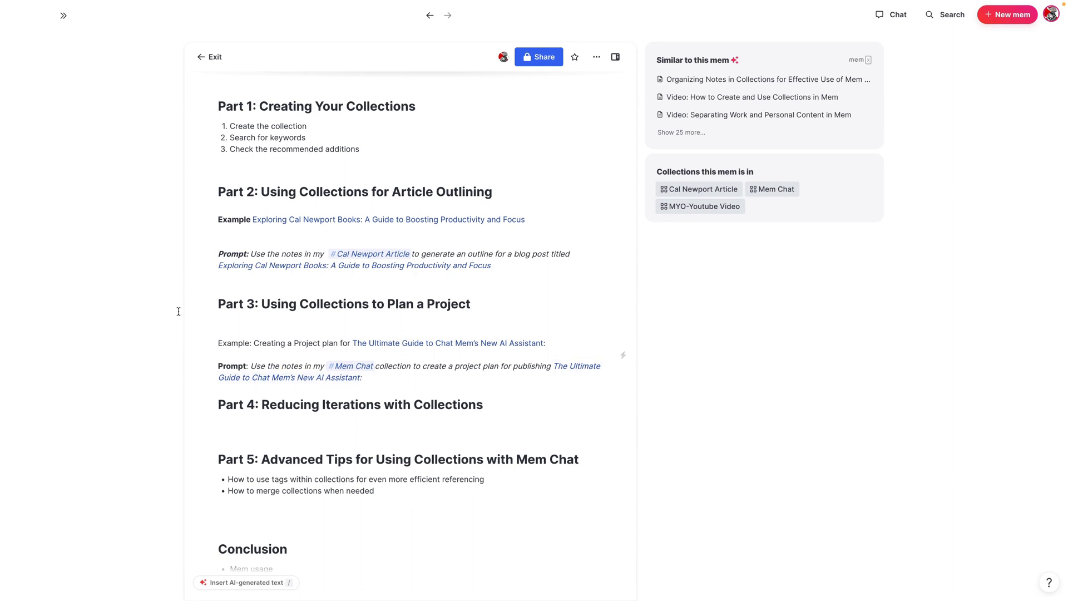
- Delete the guide link ending the Part 3 prompt and insert a new mention of The Ultimate Guide to Chat Mem's New AI Assistant
{"action": "left_click", "coordinate": [442, 354]}
{"action": "left_click", "coordinate": [417, 373]}
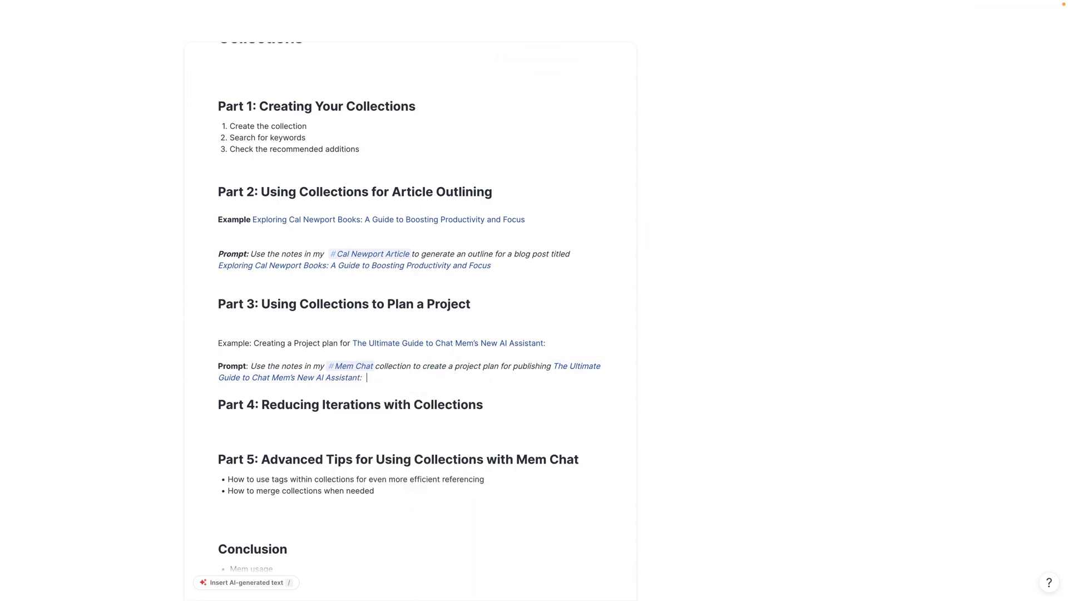
{"action": "key", "text": "BackSpace"}
{"action": "key", "text": "BackSpace"}
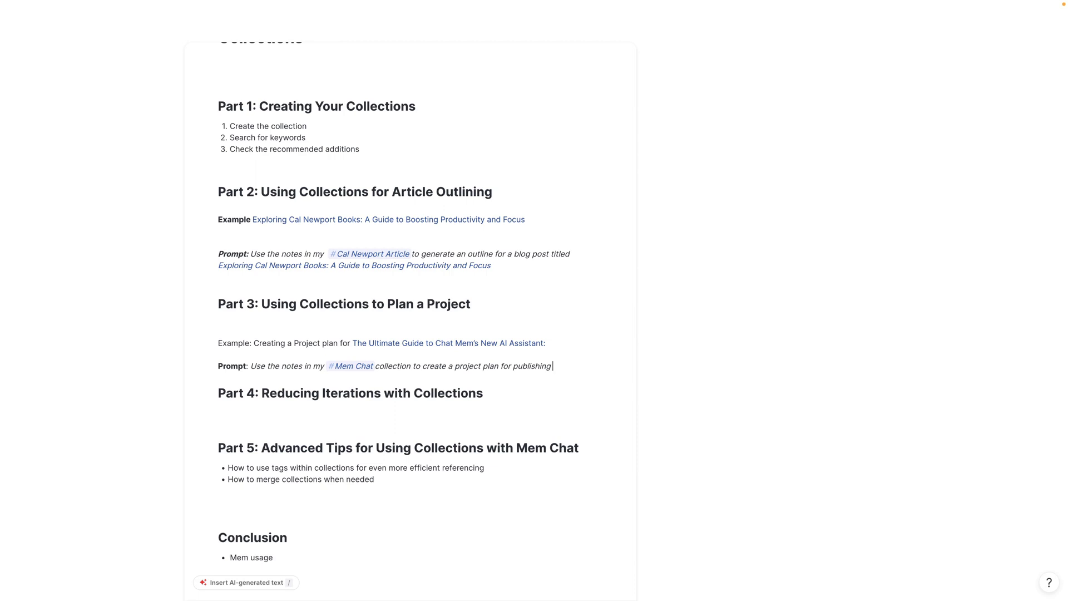
{"action": "type", "text": "@the ul"}
{"action": "key", "text": "Down"}
{"action": "key", "text": "Return"}
- Append the sentence "Apply the second brain project template" to the Part 3 prompt
{"action": "type", "text": "Apply "}
{"action": "type", "text": "seco"}
{"action": "type", "text": "the second brain proj"}
{"action": "type", "text": "ect template"}
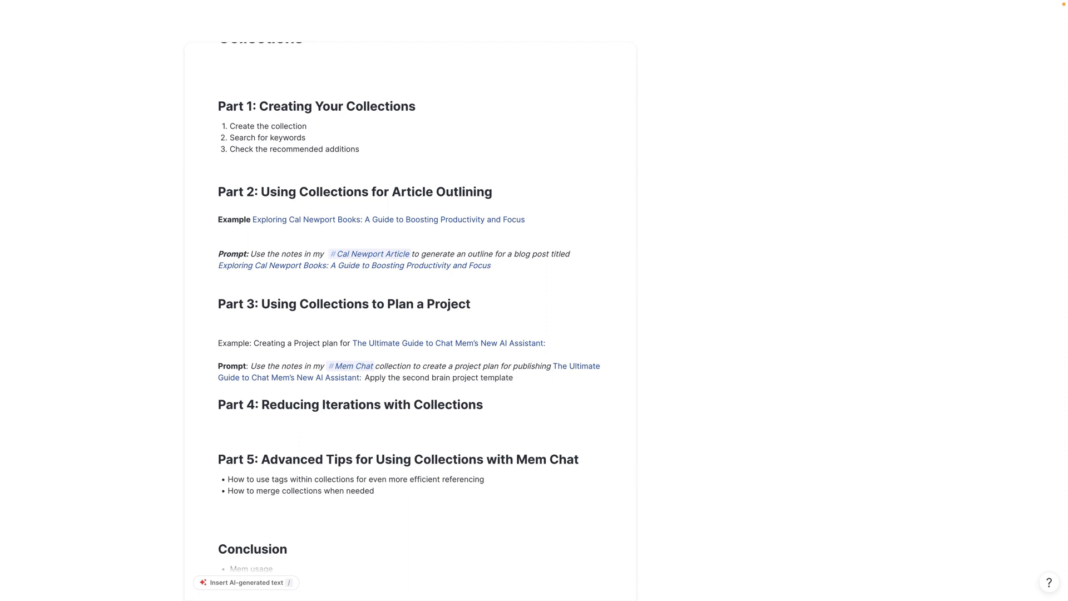
- Copy the Part 3 prompt into the home page's Mem Chat reply, separate "#Mem Chat" from "collection" with a space, and submit it
{"action": "left_click_drag", "start_coordinate": [527, 381], "coordinate": [253, 361]}
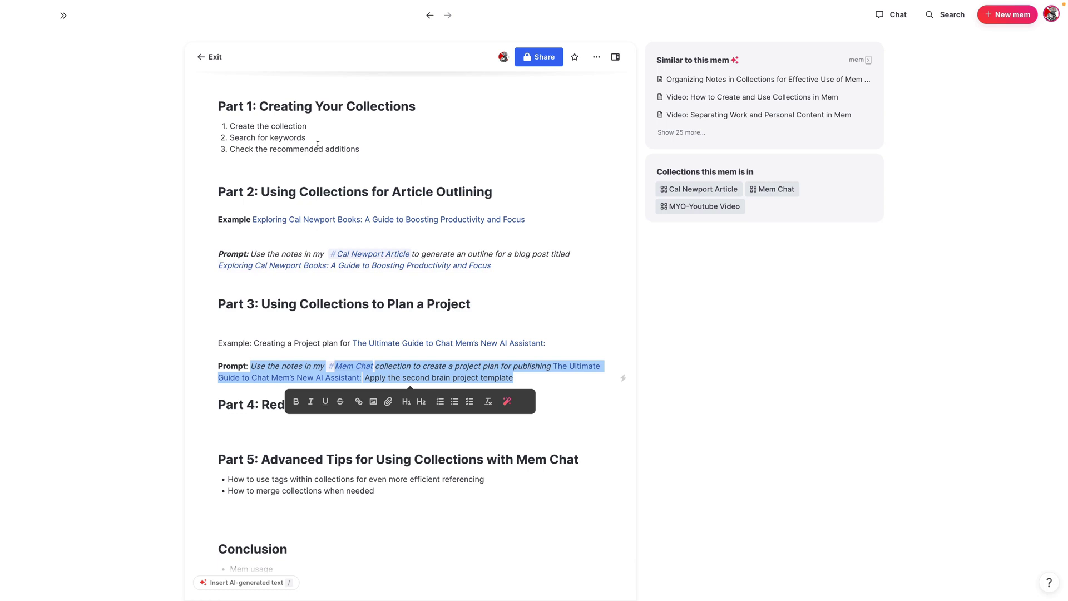
{"action": "mouse_move", "coordinate": [63, 15]}
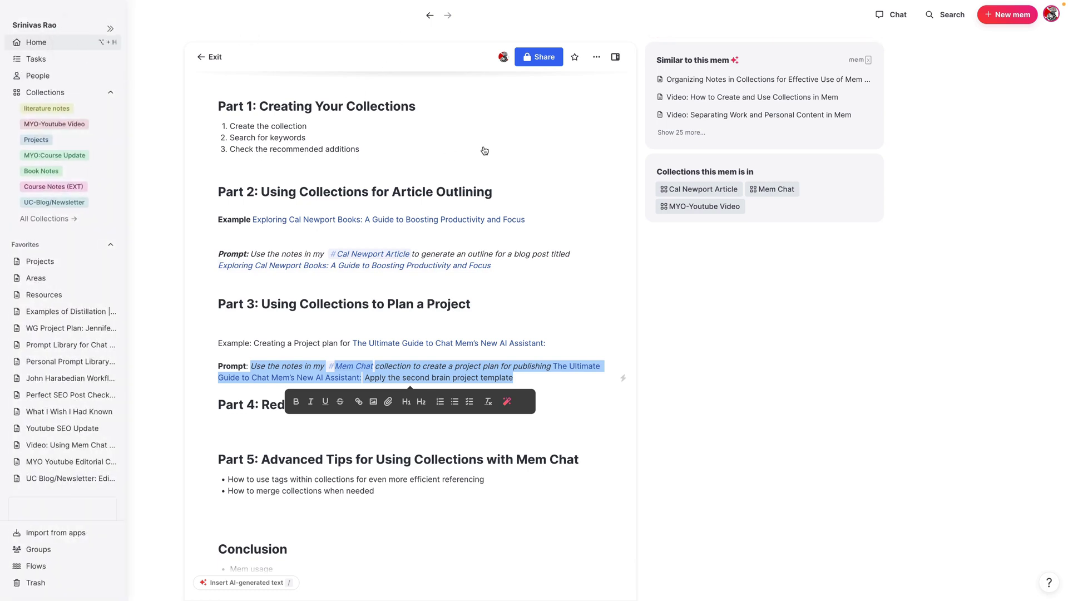
{"action": "key", "text": "alt+h"}
{"action": "left_click", "coordinate": [389, 72]}
{"action": "type", "text": "Use the notes in my #Mem Chatcollection to create a project plan for publishing The Ultimate Guide to Chat Mem’s New AI Assistant: Apply the second brain project template"}
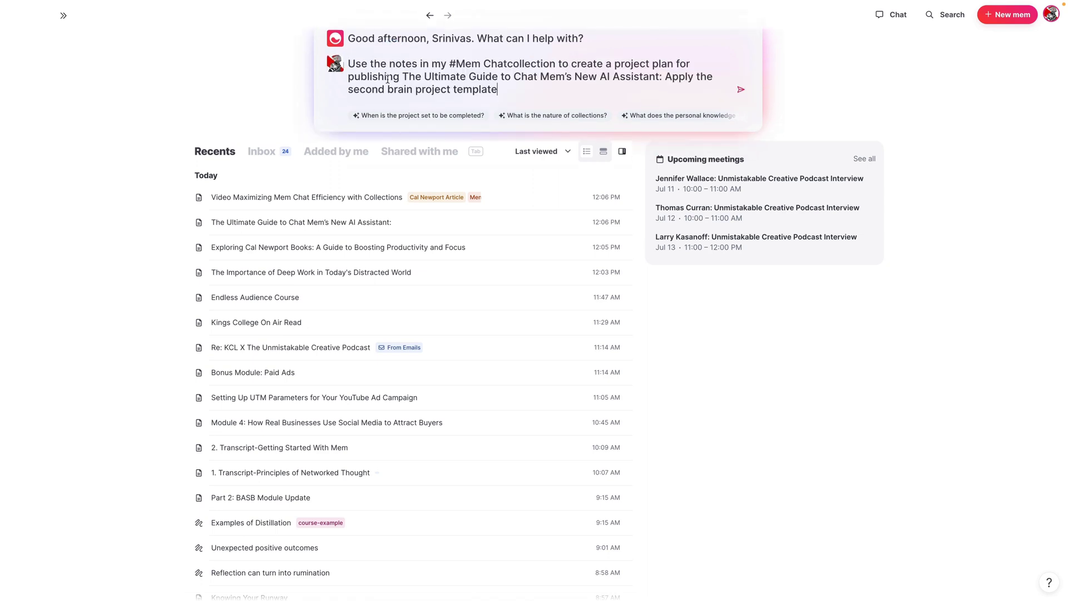
{"action": "left_click", "coordinate": [508, 53]}
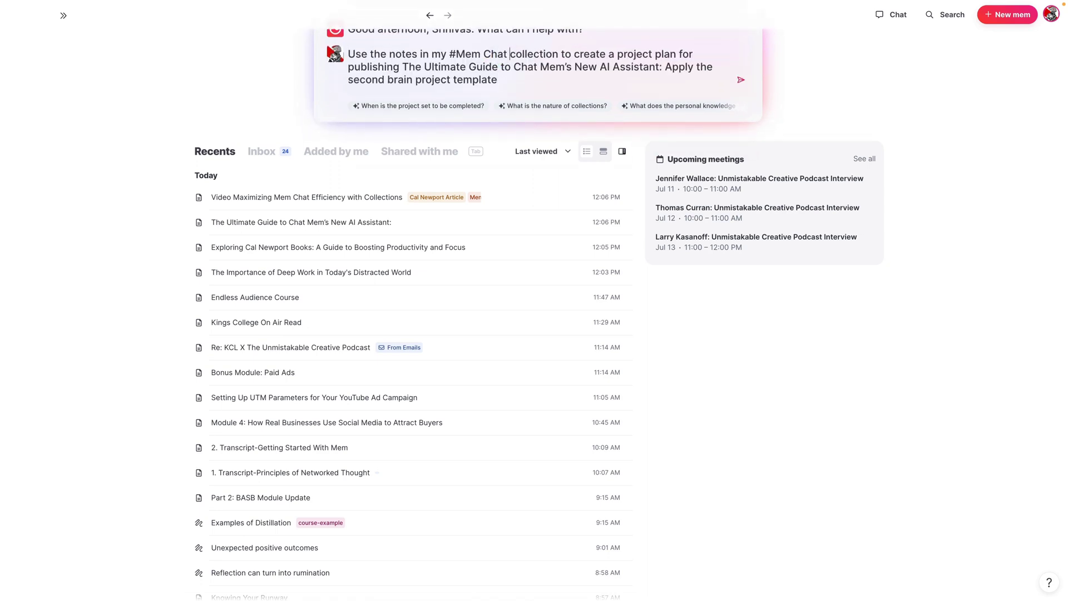
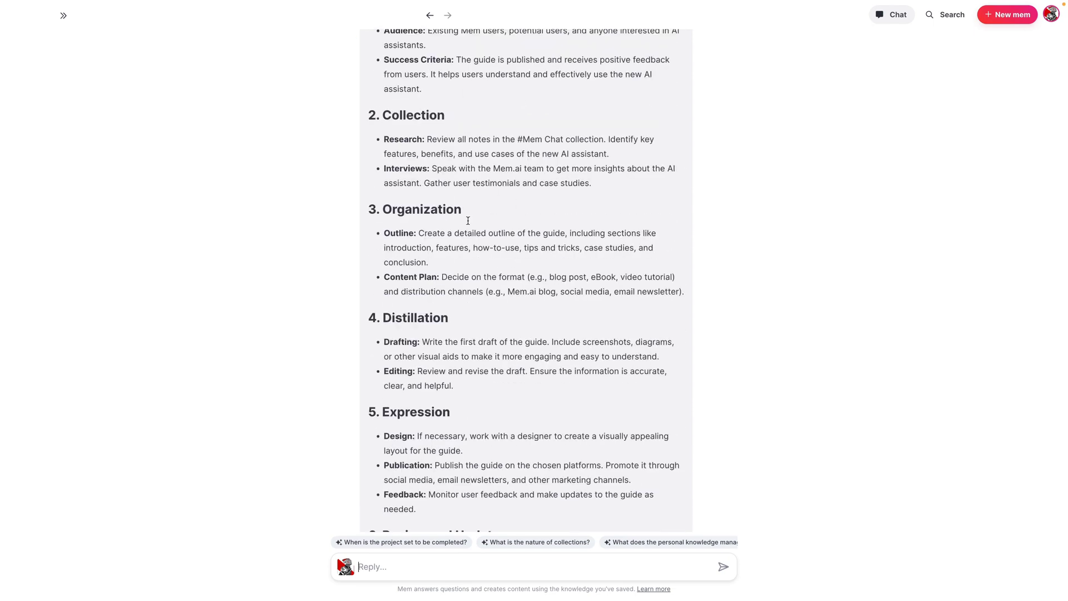
- Review the generated project plan and send Mem Chat the reply "revise this and add a table of contents for the guide and tasks to complete"
{"action": "scroll", "coordinate": [451, 221], "scroll_direction": "up", "scroll_amount": 1}
{"action": "scroll", "coordinate": [532, 147], "scroll_direction": "up", "scroll_amount": 2}
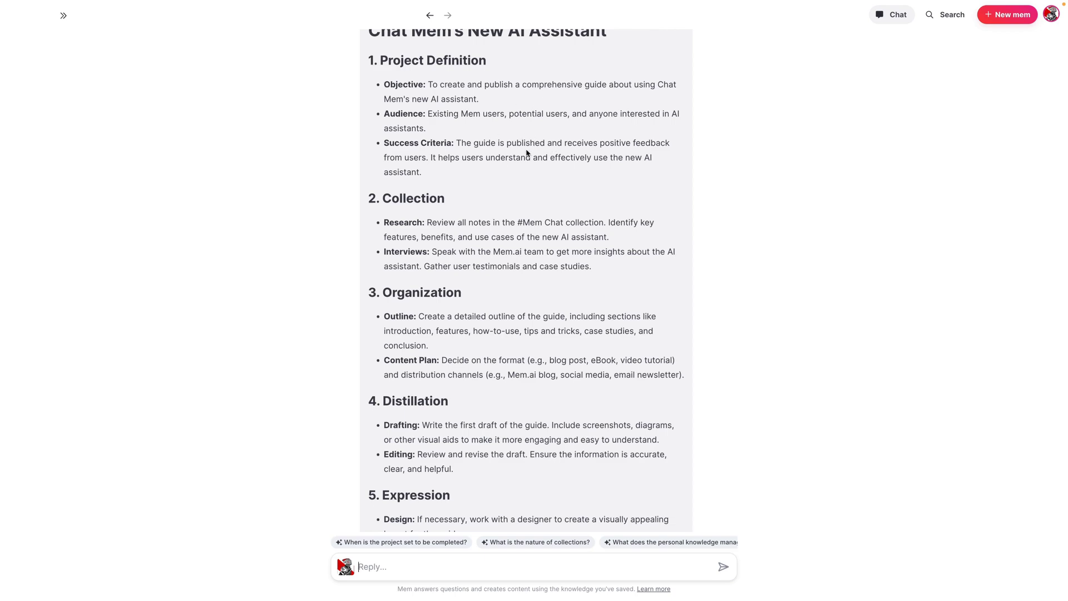
{"action": "scroll", "coordinate": [494, 152], "scroll_direction": "down", "scroll_amount": 8}
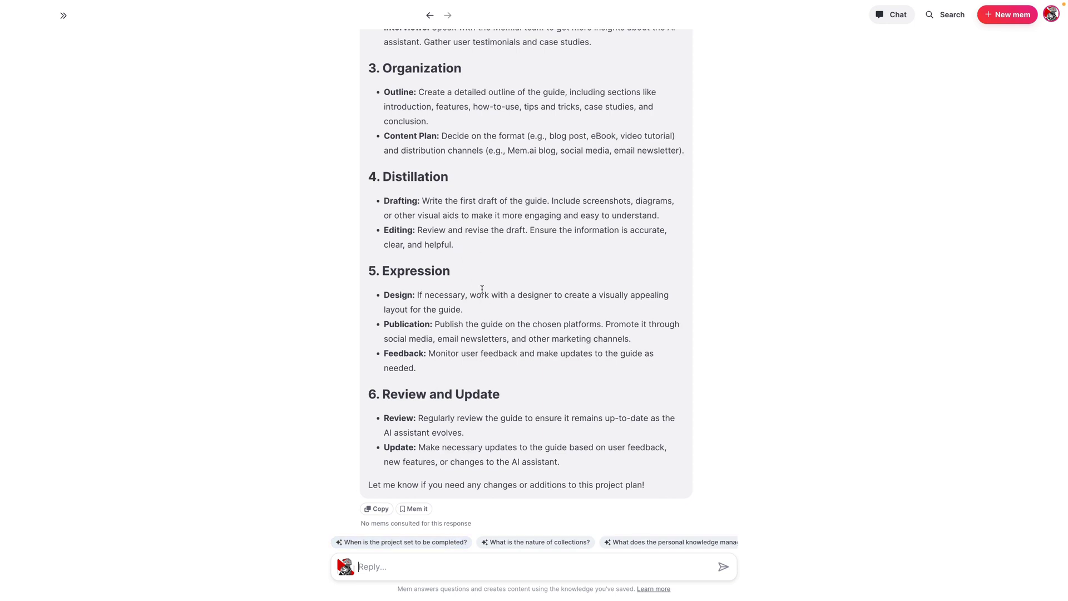
{"action": "scroll", "coordinate": [486, 374], "scroll_direction": "up", "scroll_amount": 4}
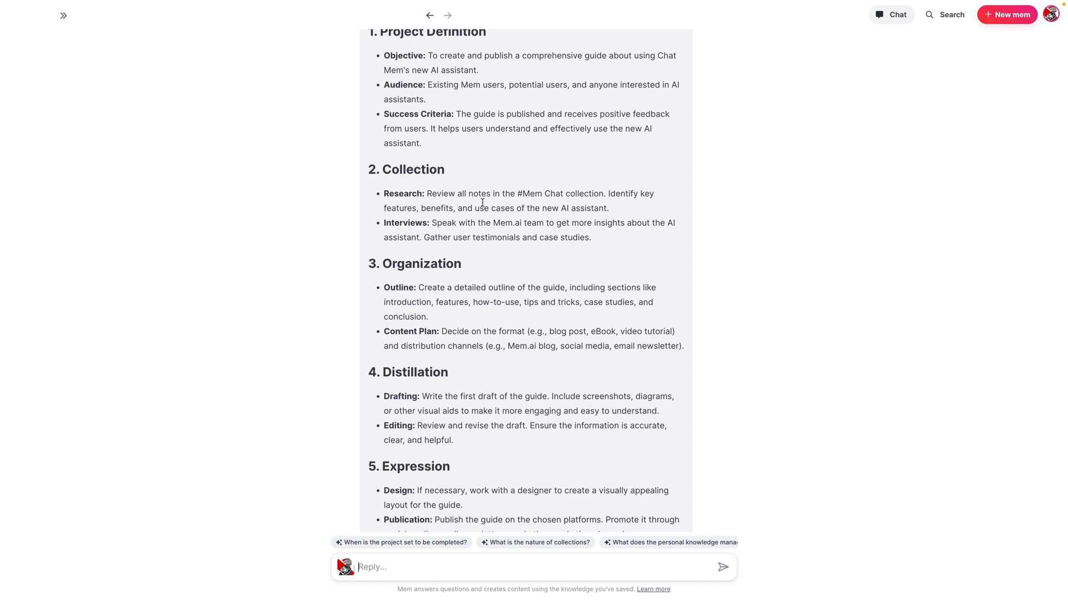
{"action": "scroll", "coordinate": [467, 122], "scroll_direction": "down", "scroll_amount": 4}
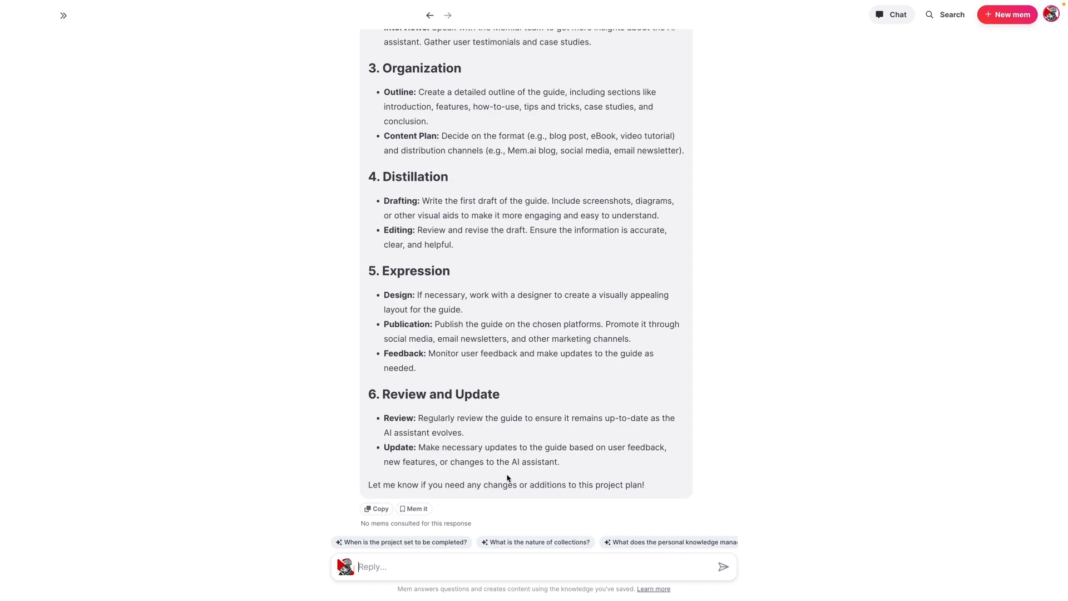
{"action": "type", "text": "revise this and add a table"}
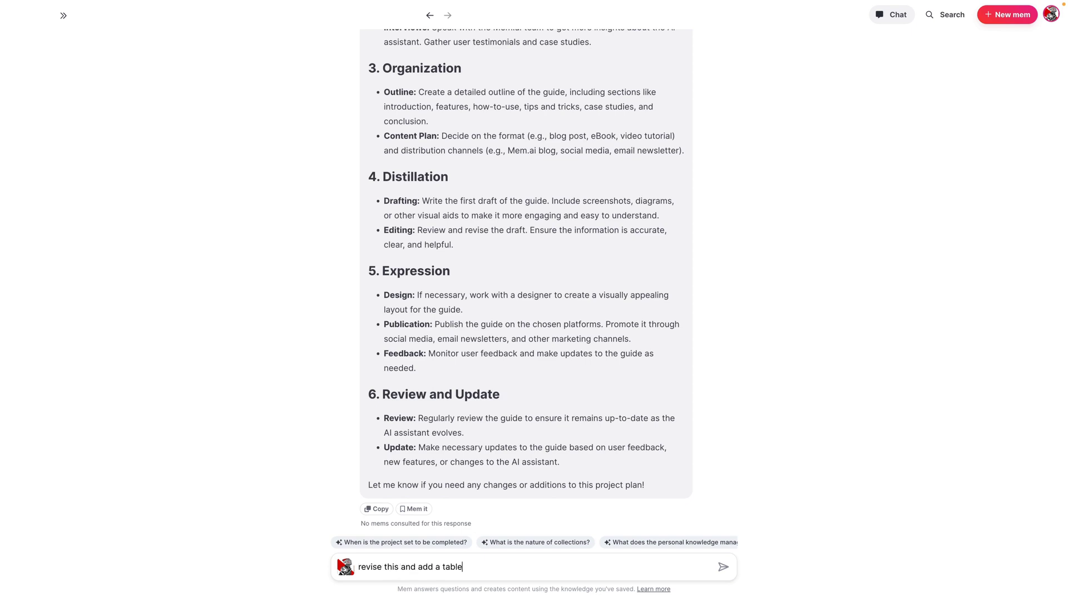
{"action": "type", "text": " of contents for the guide and tasks to comp"}
{"action": "type", "text": "ete"}
{"action": "key", "text": "BackSpace"}
{"action": "key", "text": "BackSpace"}
{"action": "key", "text": "BackSpace"}
{"action": "type", "text": "lete"}
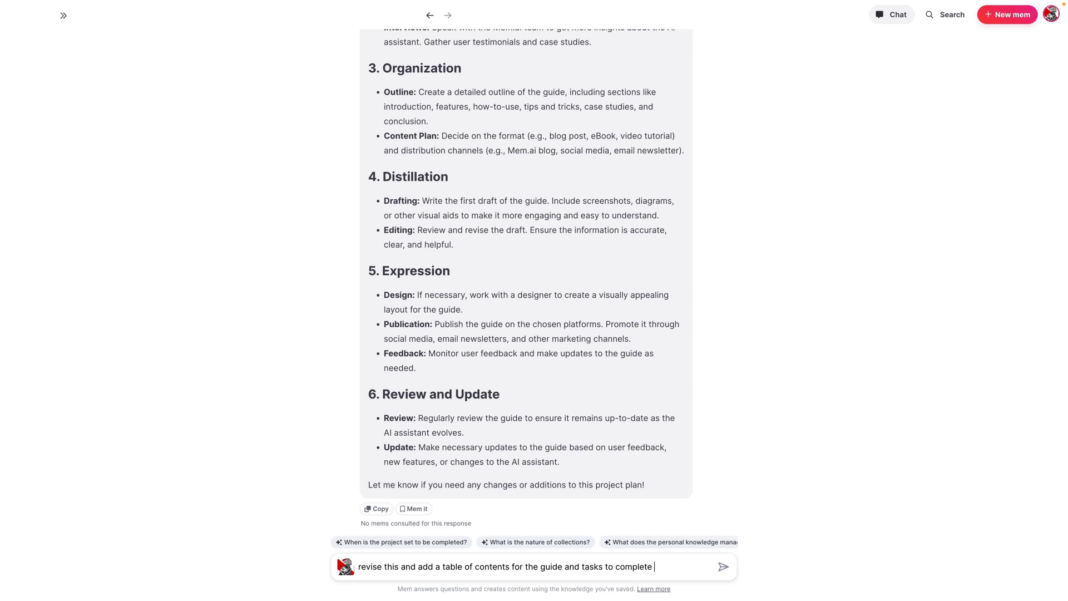
{"action": "key", "text": "Return"}
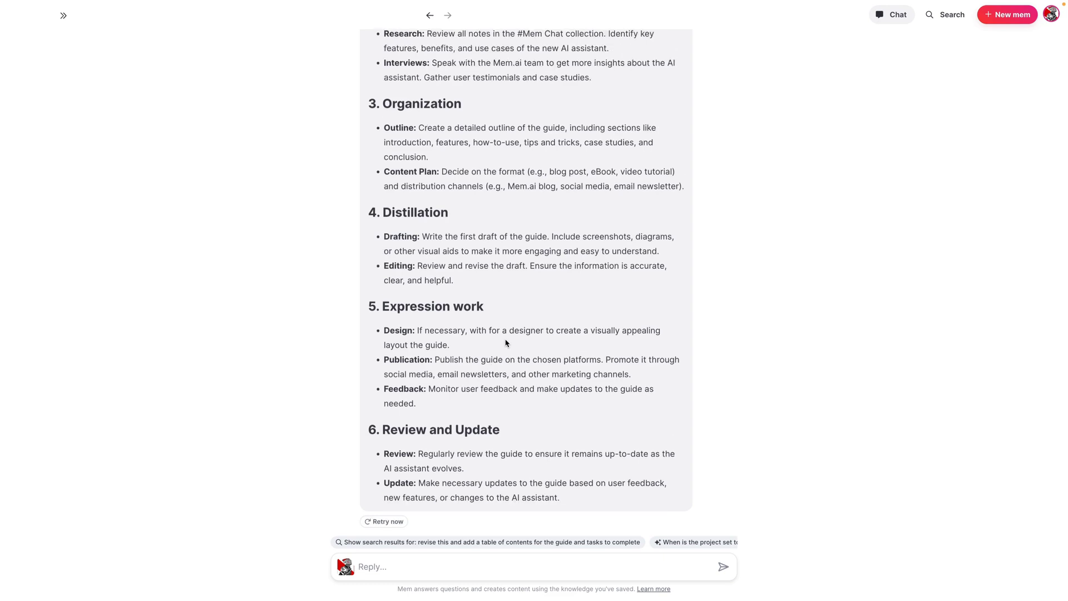
- Ask Mem Chat to add a 7th header and use titles of notes in the Mem Chat Collection to generate a table of contents
{"action": "scroll", "coordinate": [500, 289], "scroll_direction": "up", "scroll_amount": 5}
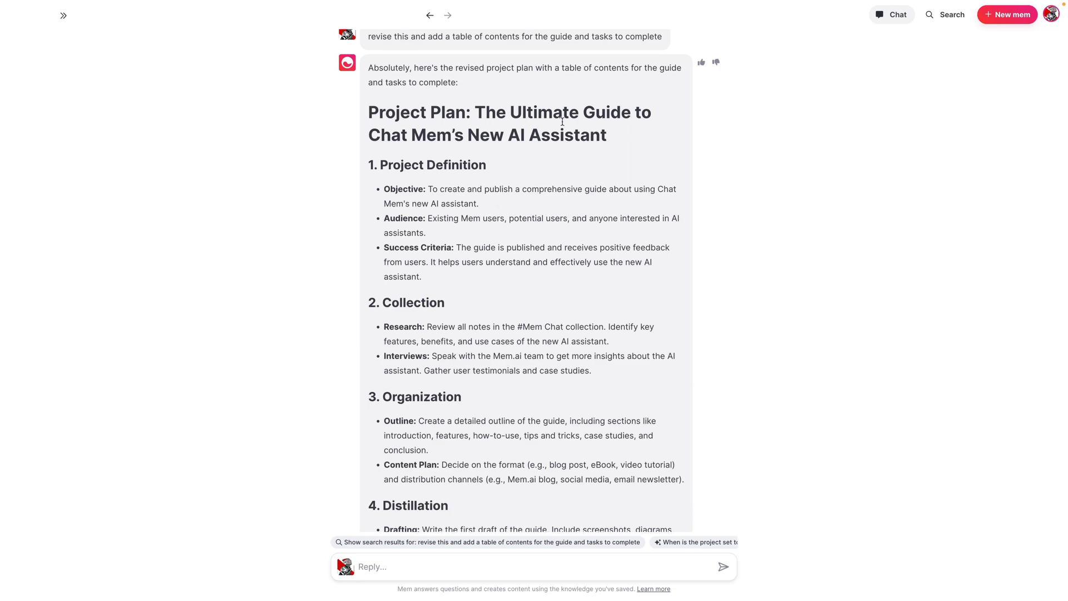
{"action": "scroll", "coordinate": [517, 325], "scroll_direction": "down", "scroll_amount": 5}
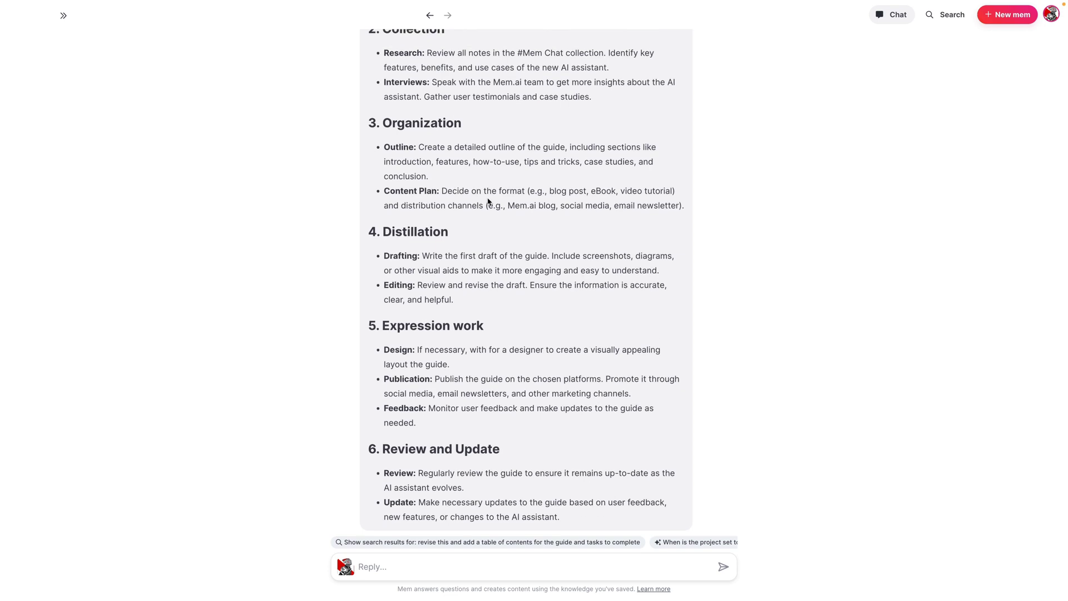
{"action": "left_click", "coordinate": [431, 564]}
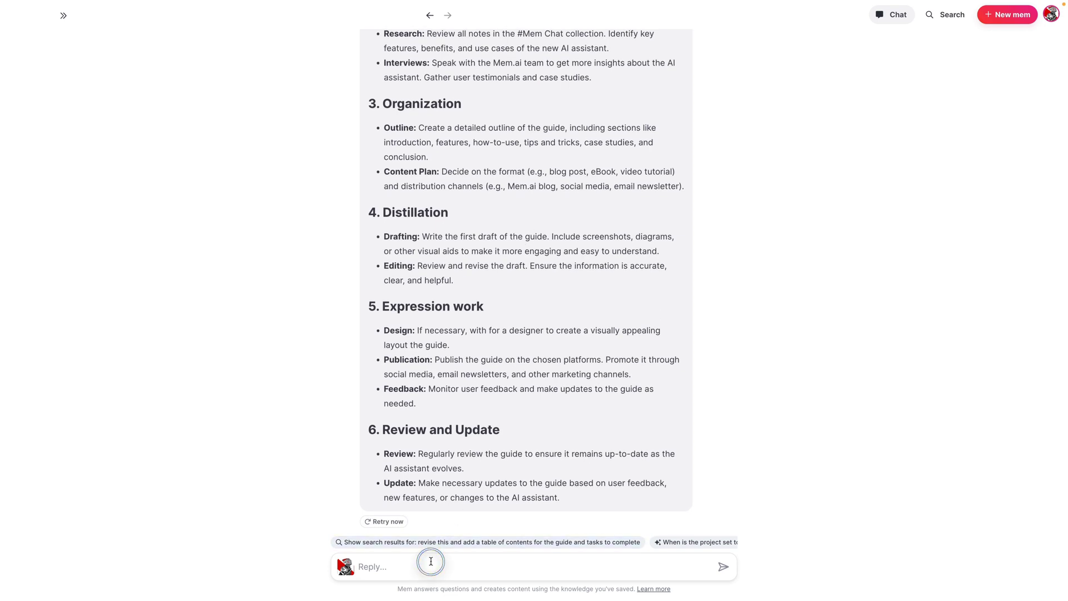
{"action": "type", "text": "ad"}
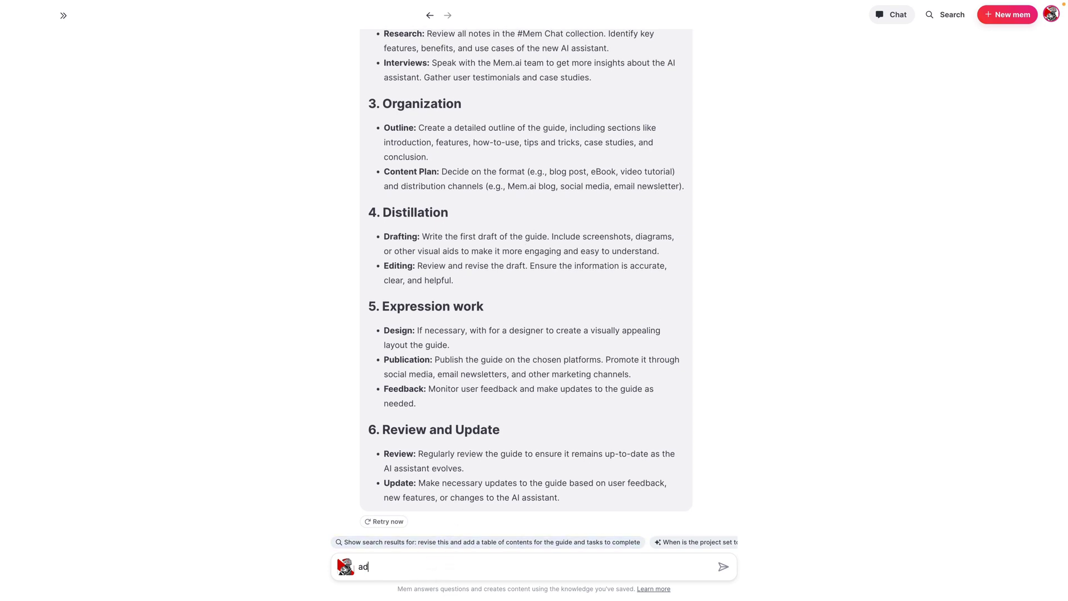
{"action": "type", "text": "d a 7th header and. usetitle"}
{"action": "key", "text": "BackSpace"}
{"action": "key", "text": "BackSpace"}
{"action": "key", "text": "BackSpace"}
{"action": "key", "text": "BackSpace"}
{"action": "key", "text": "BackSpace"}
{"action": "type", "text": "titles of"}
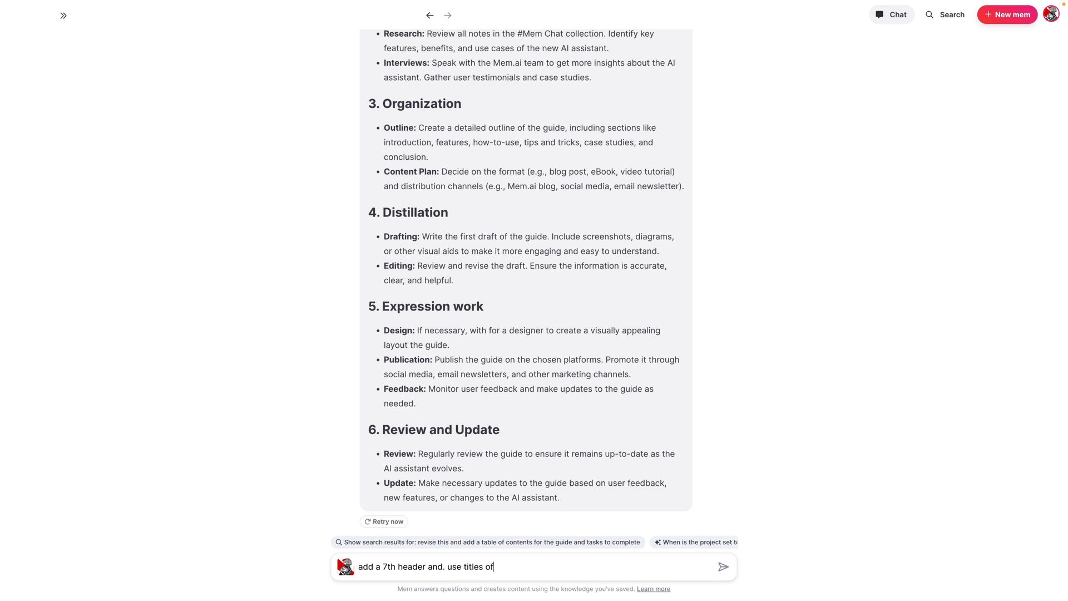
{"action": "type", "text": " notes in the Mem Chat Collection to generat"}
{"action": "key", "text": "BackSpace"}
{"action": "key", "text": "BackSpace"}
{"action": "key", "text": "BackSpace"}
{"action": "type", "text": "aat"}
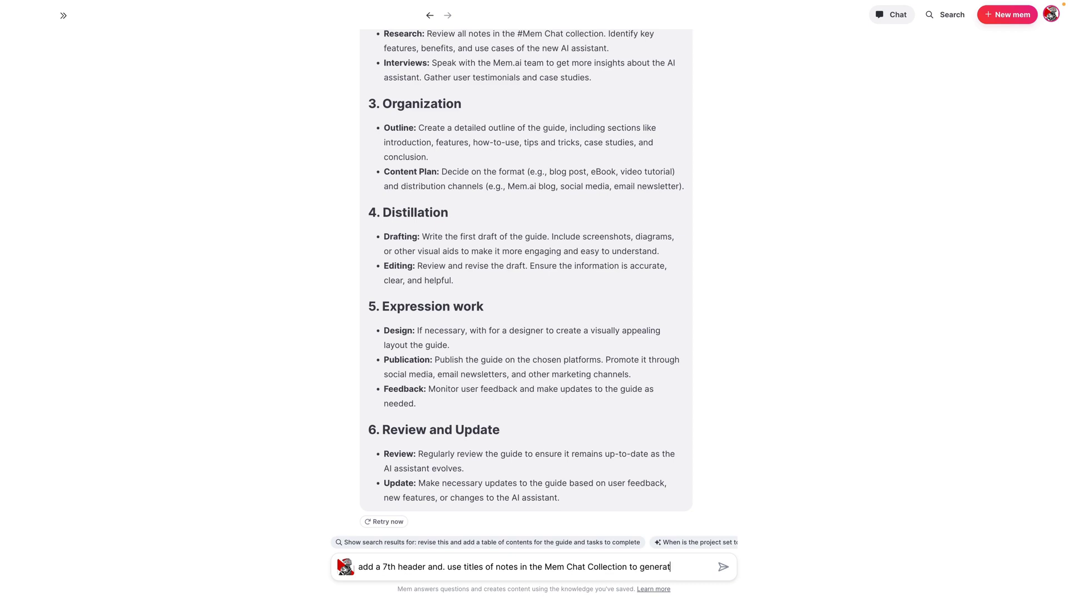
{"action": "type", "text": "e. atable of cotn"}
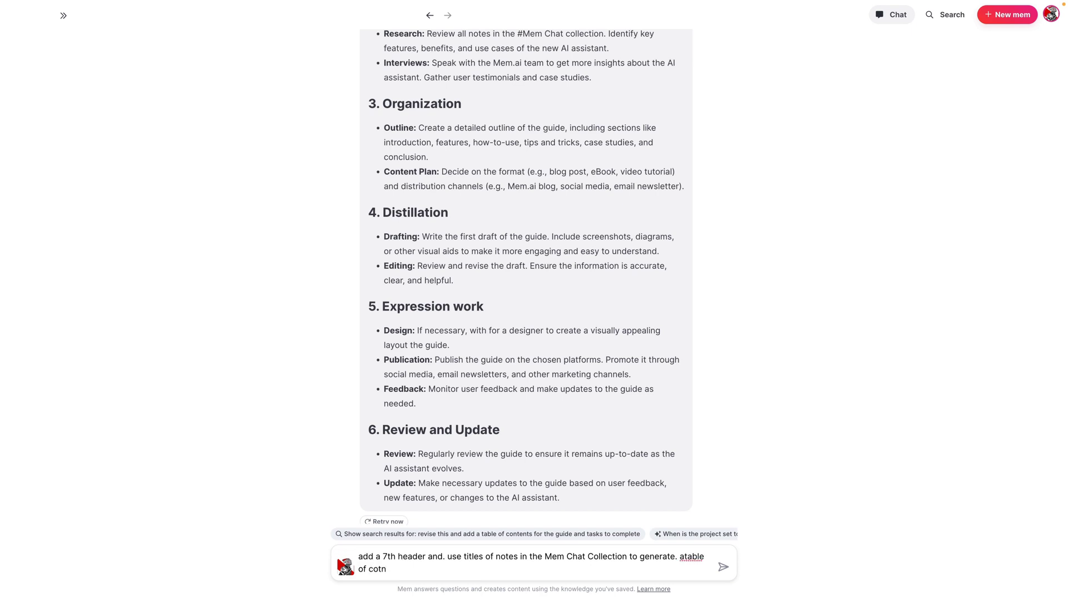
{"action": "type", "text": "entntents"}
{"action": "key", "text": "Return"}
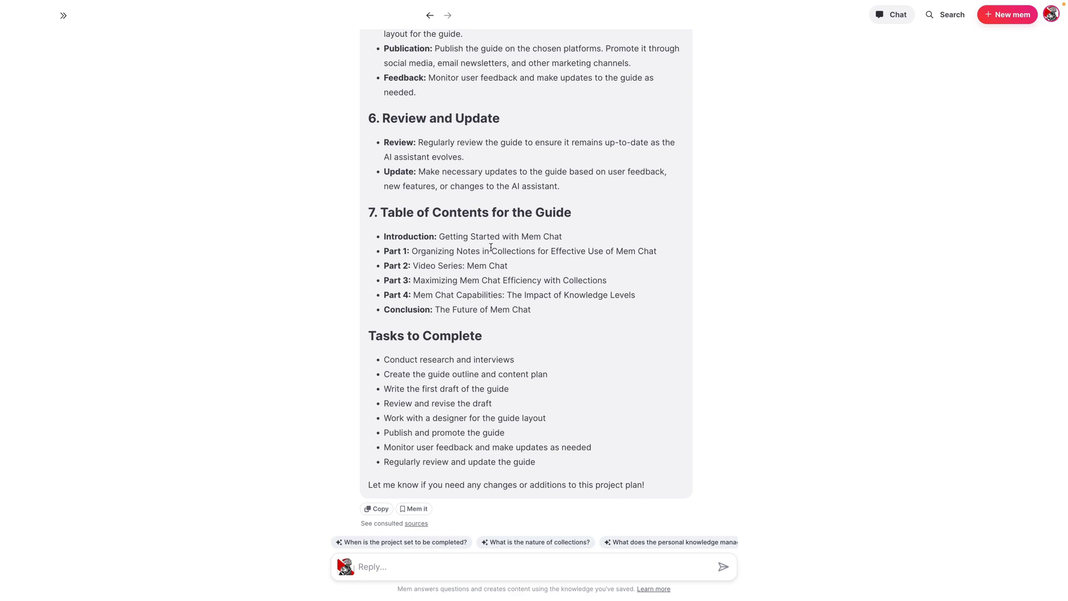
- Check the revised plan, return to the home page and reopen the note Video Maximizing Mem Chat Efficiency with Collections
{"action": "scroll", "coordinate": [466, 328], "scroll_direction": "up", "scroll_amount": 15}
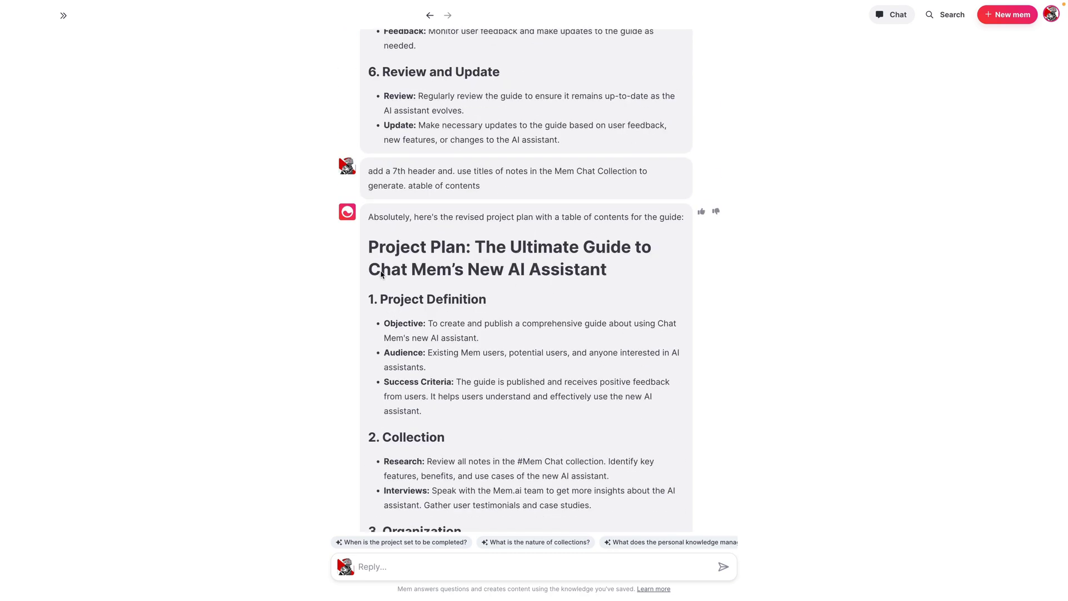
{"action": "scroll", "coordinate": [487, 289], "scroll_direction": "down", "scroll_amount": 13}
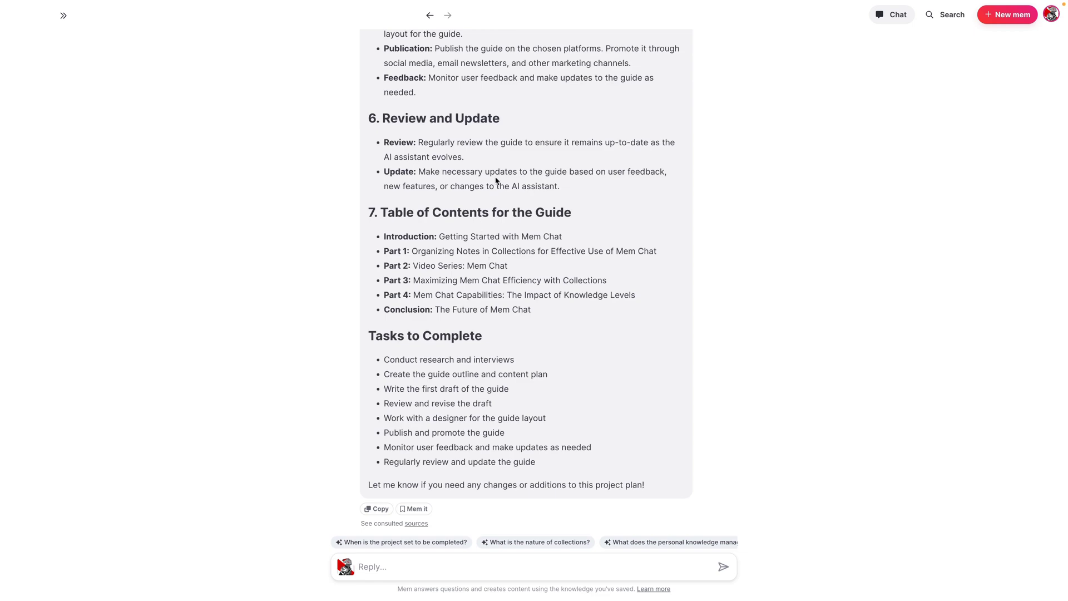
{"action": "left_click", "coordinate": [430, 17]}
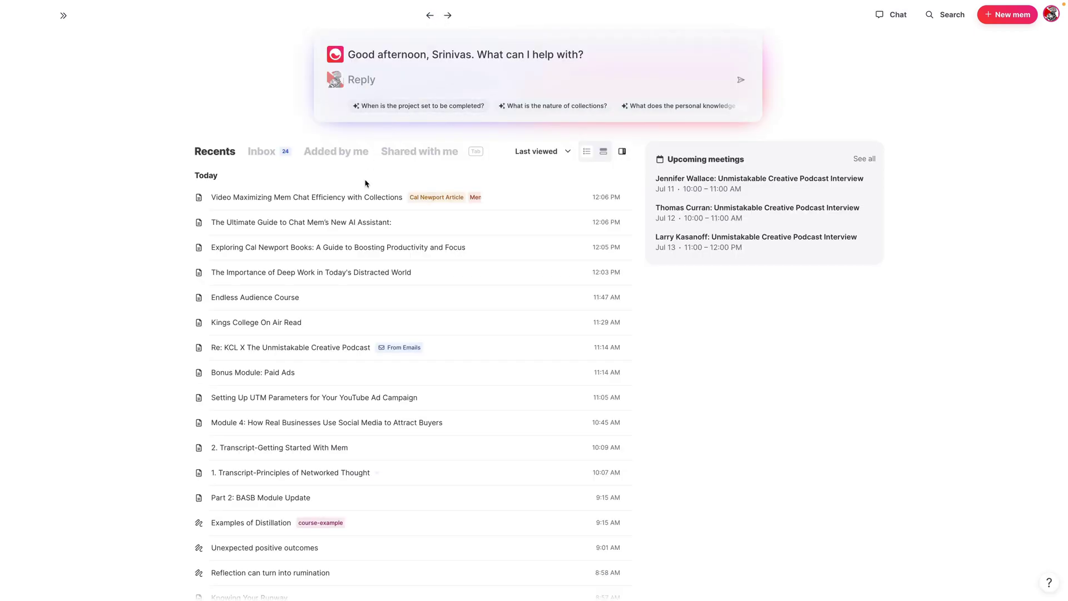
{"action": "left_click", "coordinate": [357, 200]}
{"action": "scroll", "coordinate": [351, 343], "scroll_direction": "down", "scroll_amount": 5}
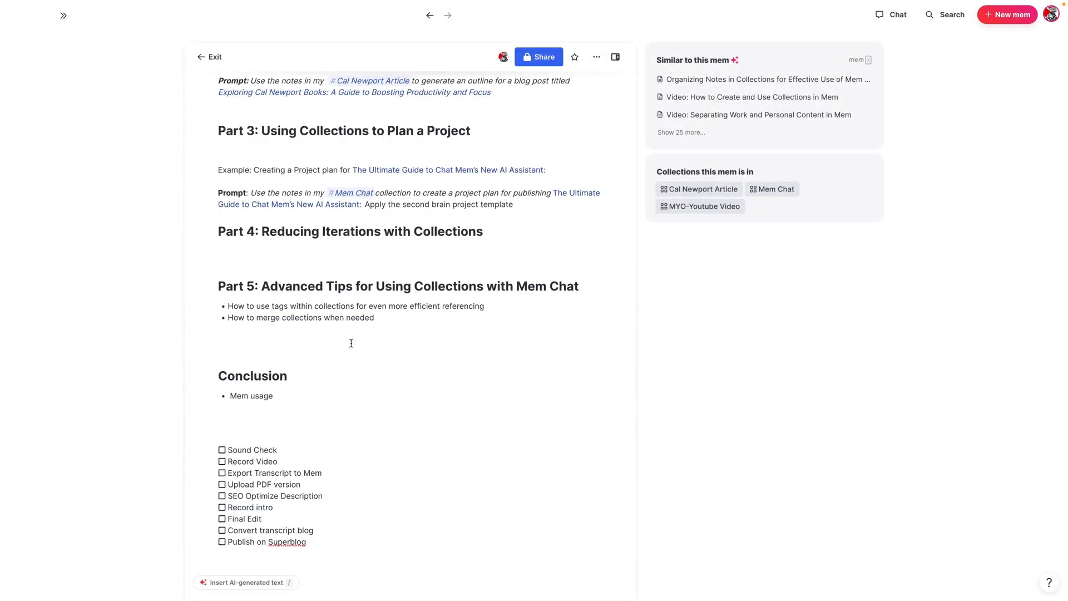
- Add a new prompt paragraph under Part 3 beginning "Prompt: Based on the notes in" and link the MYO-Course Module Transcripts collection
{"action": "scroll", "coordinate": [348, 344], "scroll_direction": "up", "scroll_amount": 3}
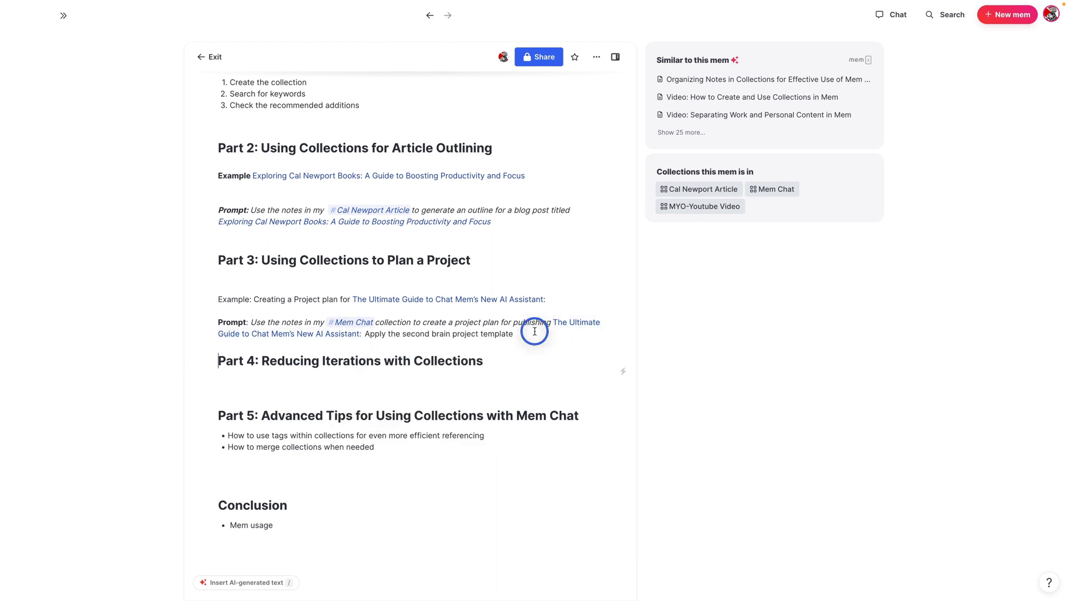
{"action": "key", "text": "Return"}
{"action": "type", "text": "Prompt: Based on"}
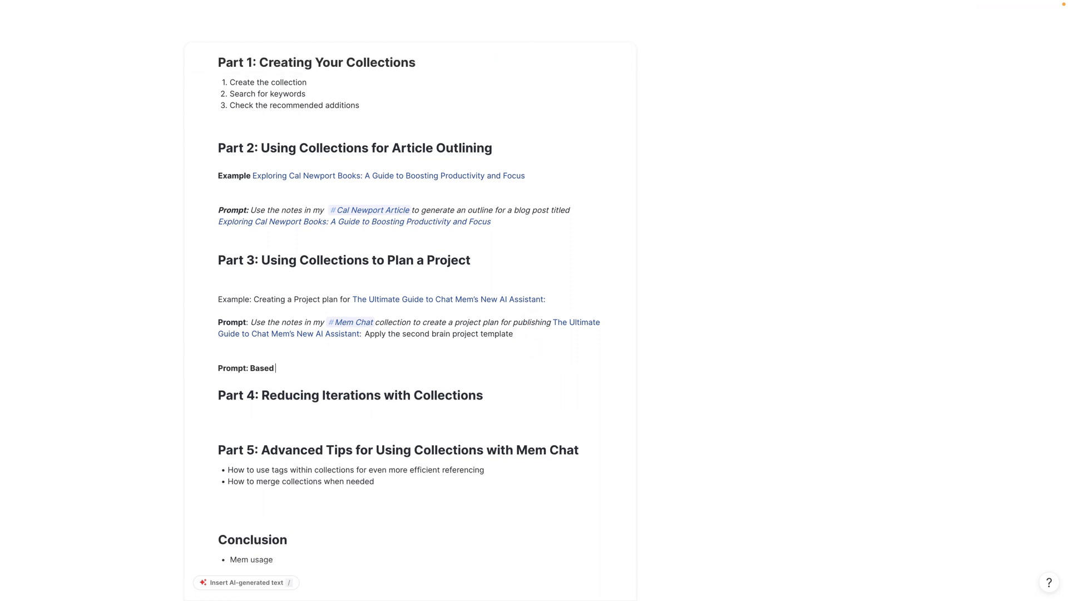
{"action": "key", "text": "BackSpace"}
{"action": "key", "text": "BackSpace"}
{"action": "key", "text": "BackSpace"}
{"action": "key", "text": "BackSpace"}
{"action": "type", "text": "Based on the notes in #myo"}
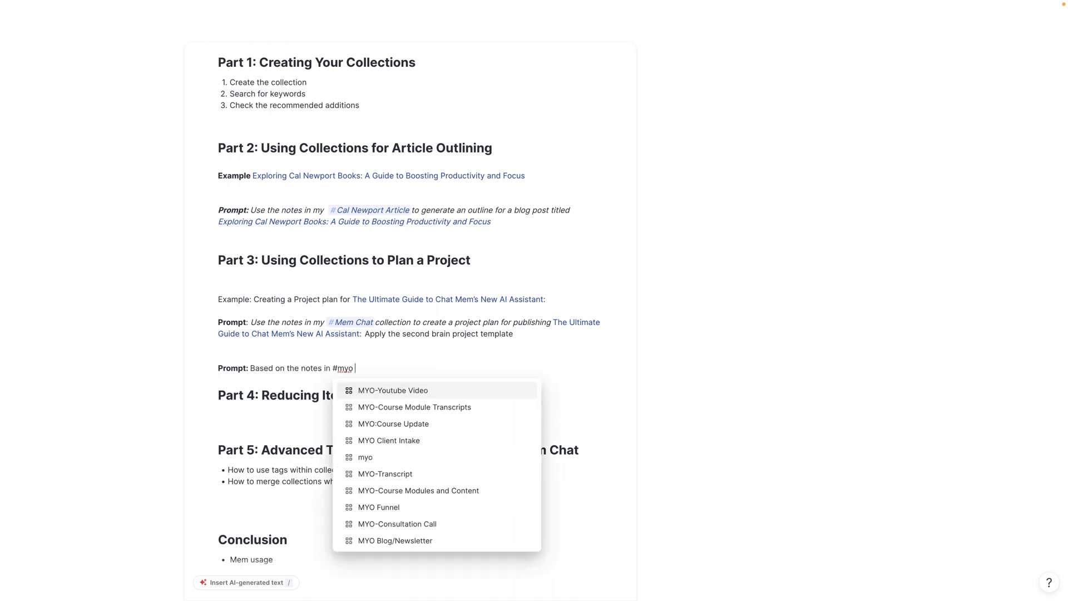
{"action": "key", "text": "Down"}
{"action": "key", "text": "Return"}
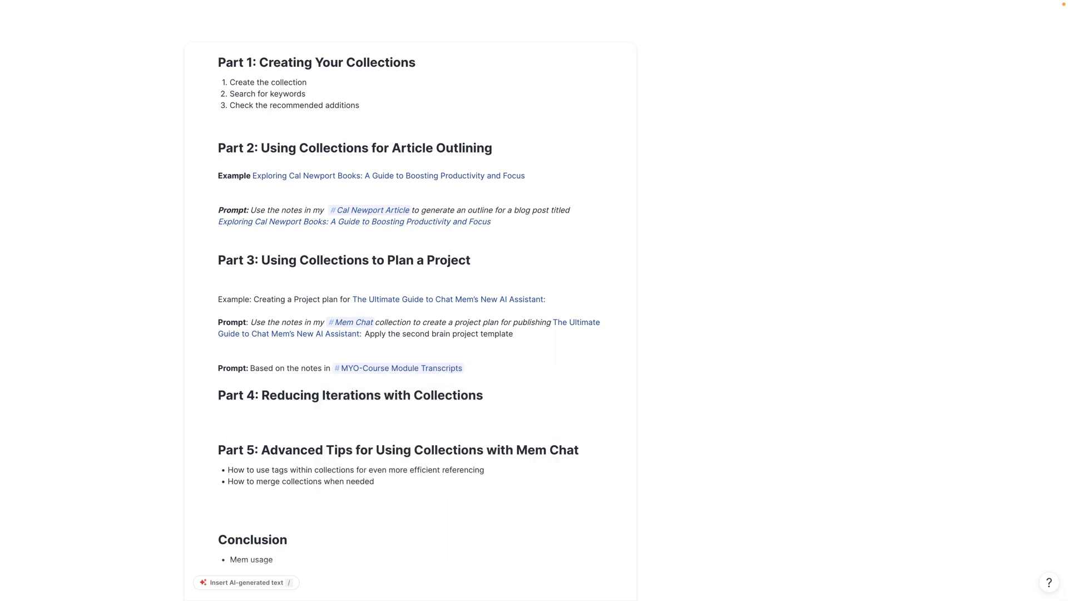
- Complete the new prompt with "can you suggest a list of a few ways that I could improve the content of my course"
{"action": "type", "text": "can you suggest a list of a few ways that I could im"}
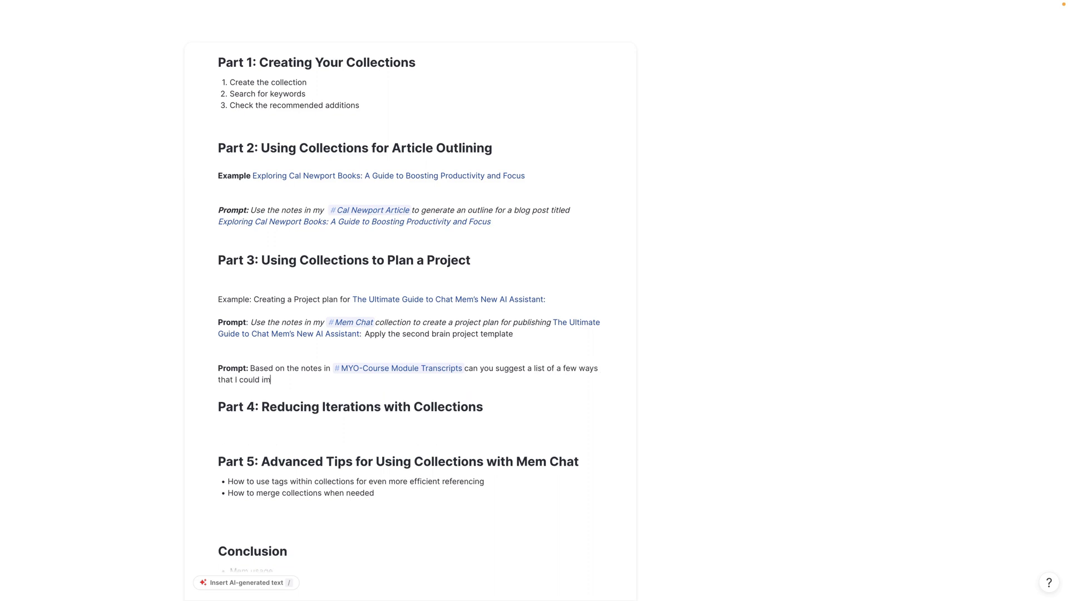
{"action": "type", "text": "prove the content of my cour"}
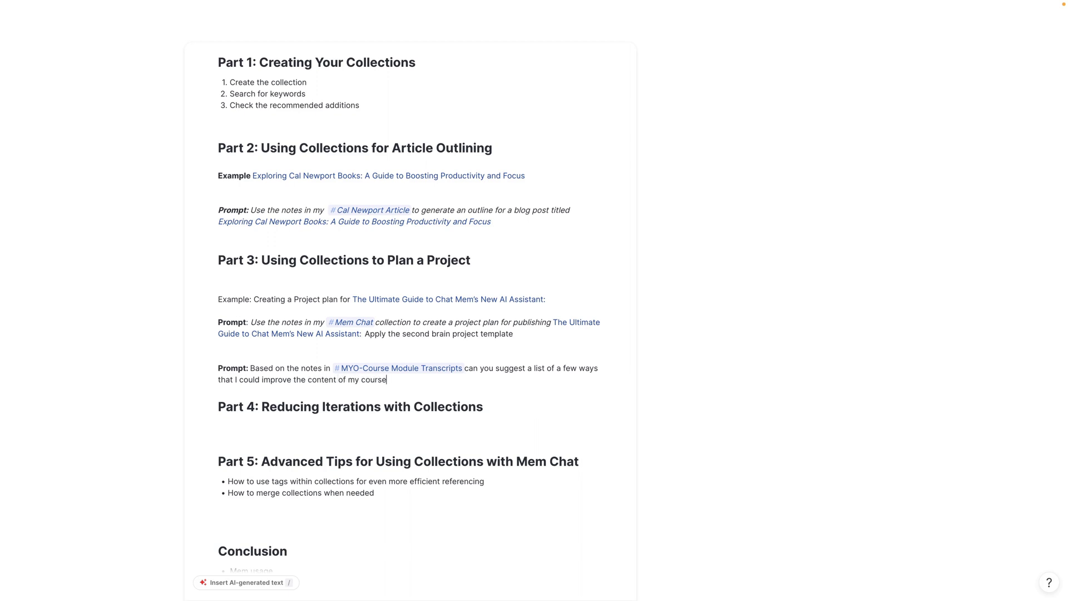
{"action": "type", "text": "se"}
- Copy the course improvement prompt into Mem Chat, separate "Transcripts" from "can" with a space, and submit it
{"action": "left_click", "coordinate": [250, 368], "text": "shift"}
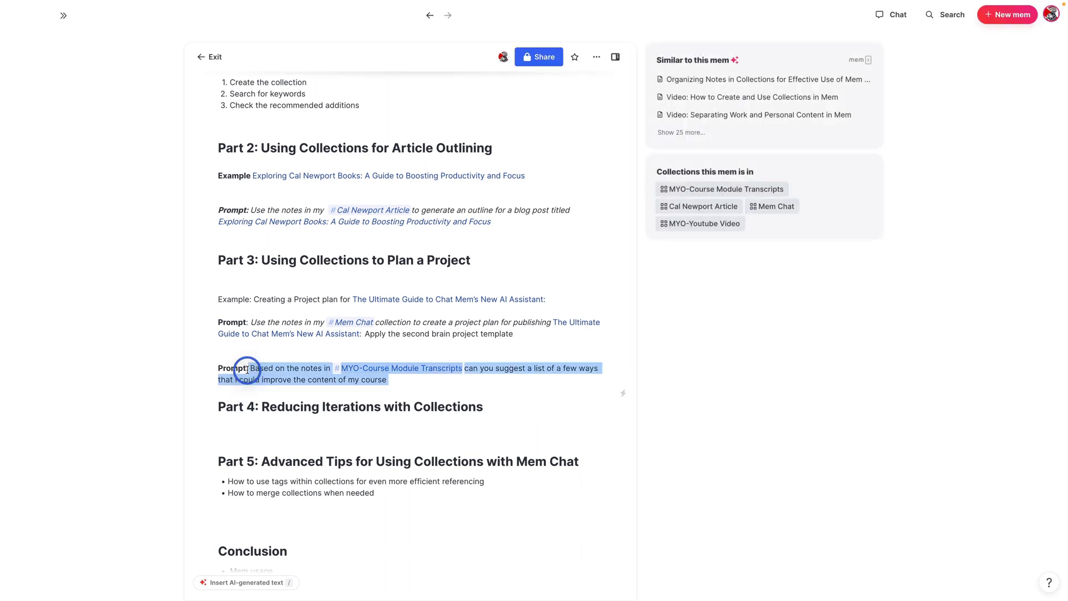
{"action": "left_click", "coordinate": [892, 15]}
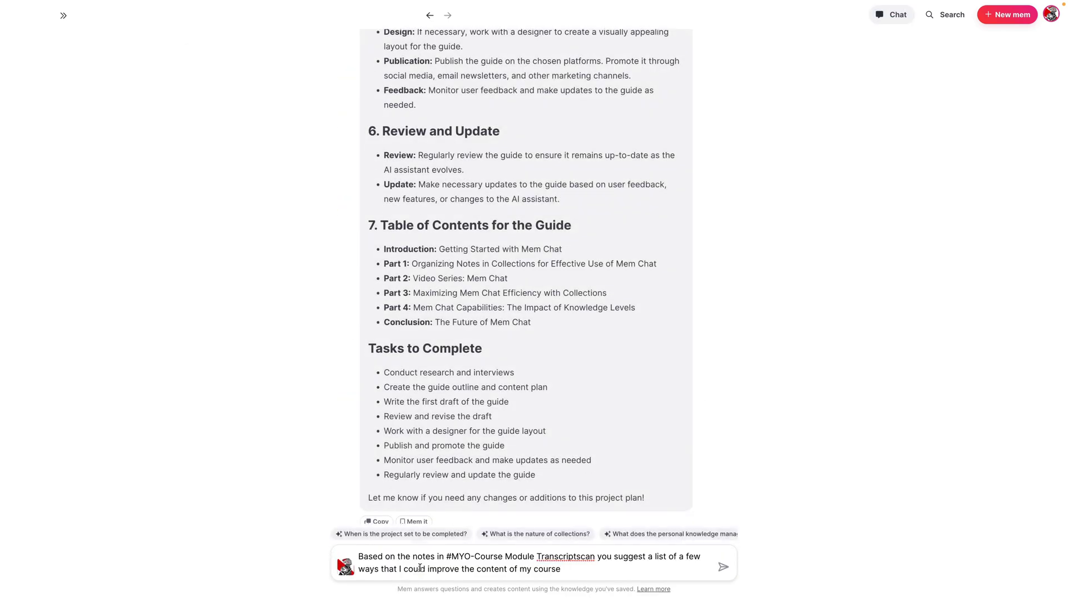
{"action": "left_click", "coordinate": [581, 561]}
{"action": "left_click", "coordinate": [572, 563]}
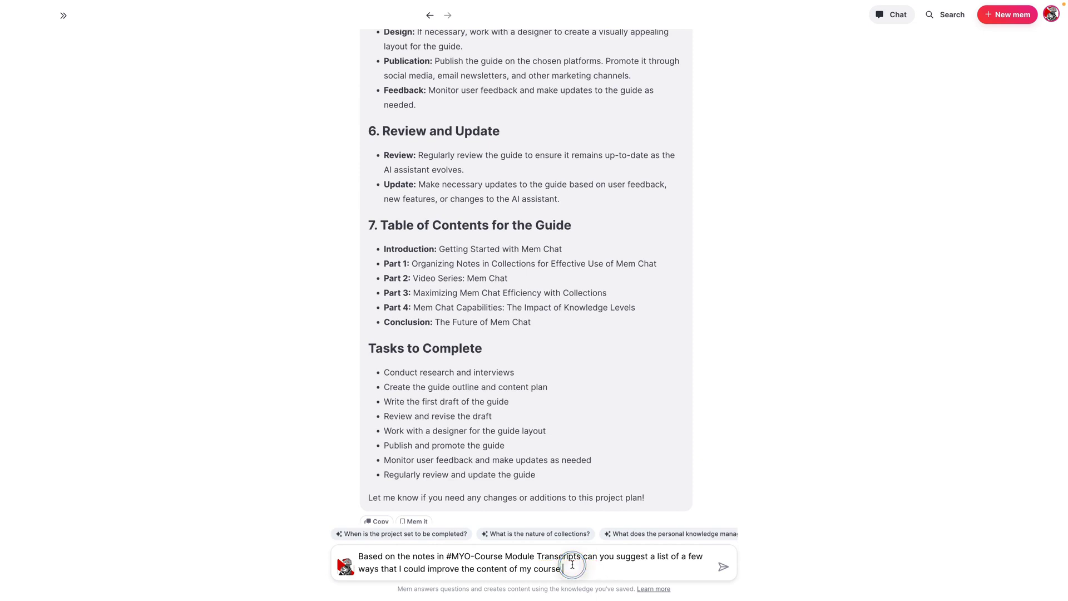
{"action": "key", "text": "Return"}
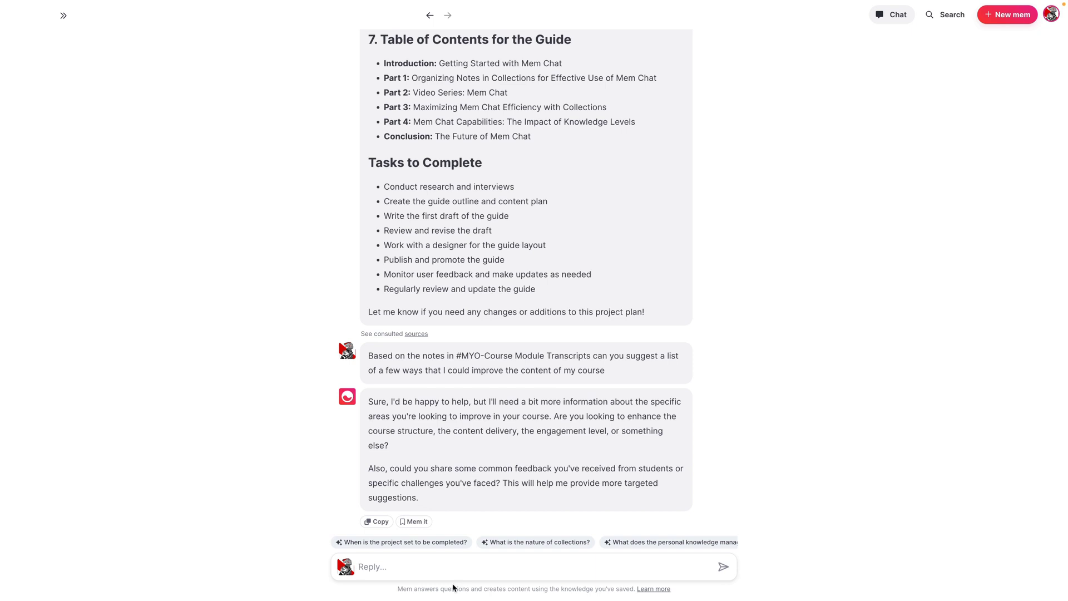
- Reply to Mem Chat with "how can we make it more engaging"
{"action": "type", "text": "how can we make it more engaging"}
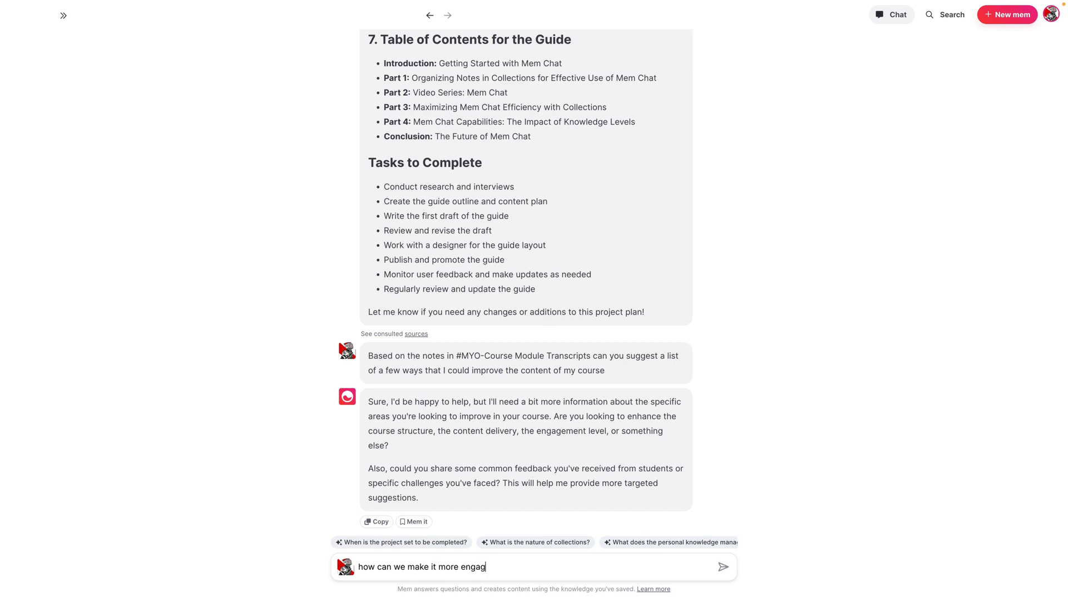
{"action": "key", "text": "Return"}
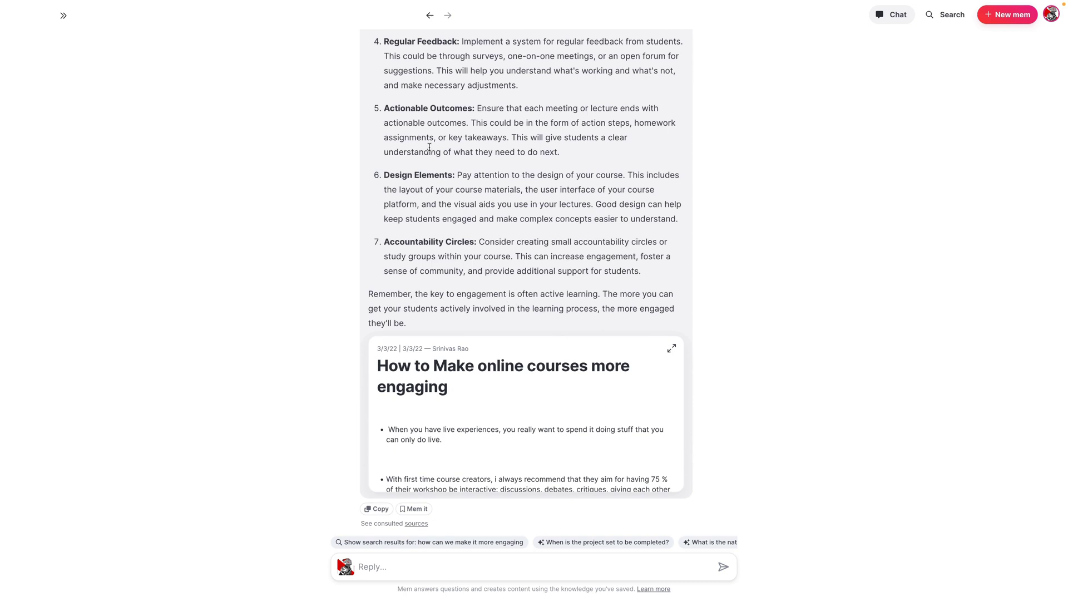
- Send Mem Chat the reply "generate a list. of actionable outcomes for each of the notes in the module transcripts"
{"action": "left_click", "coordinate": [427, 569]}
{"action": "type", "text": "gee"}
{"action": "type", "text": "ner"}
{"action": "type", "text": "ate a lis"}
{"action": "type", "text": "t. ofa"}
{"action": "type", "text": "ctionable"}
{"action": "key", "text": "BackSpace"}
{"action": "key", "text": "BackSpace"}
{"action": "key", "text": "BackSpace"}
{"action": "key", "text": "BackSpace"}
{"action": "key", "text": "BackSpace"}
{"action": "type", "text": "ionable "}
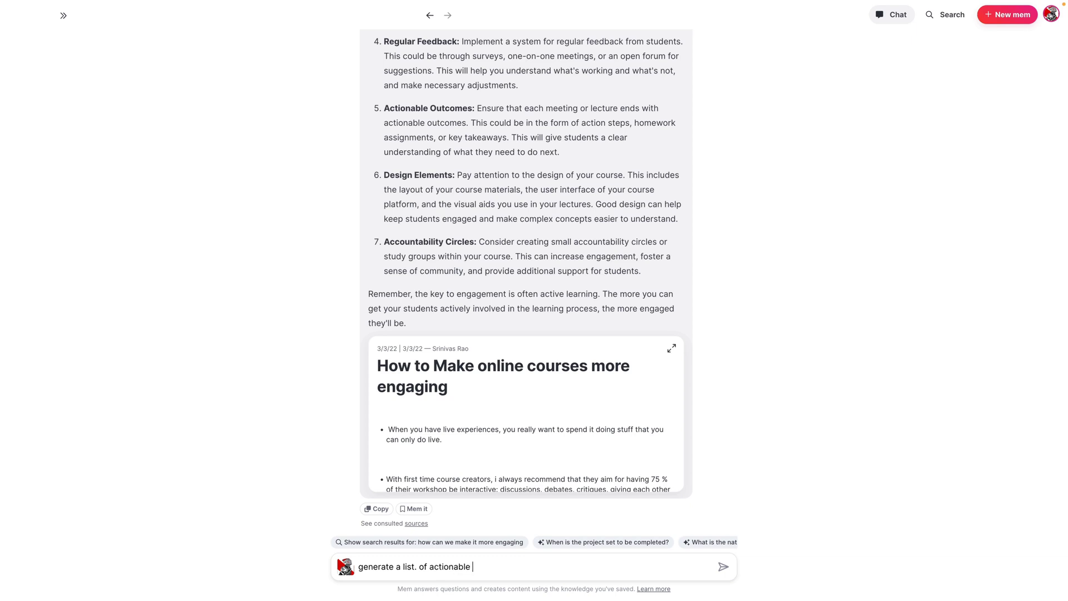
{"action": "type", "text": "outcomes for "}
{"action": "type", "text": "each "}
{"action": "type", "text": "of the "}
{"action": "type", "text": "notes "}
{"action": "type", "text": "in m"}
{"action": "key", "text": "BackSpace"}
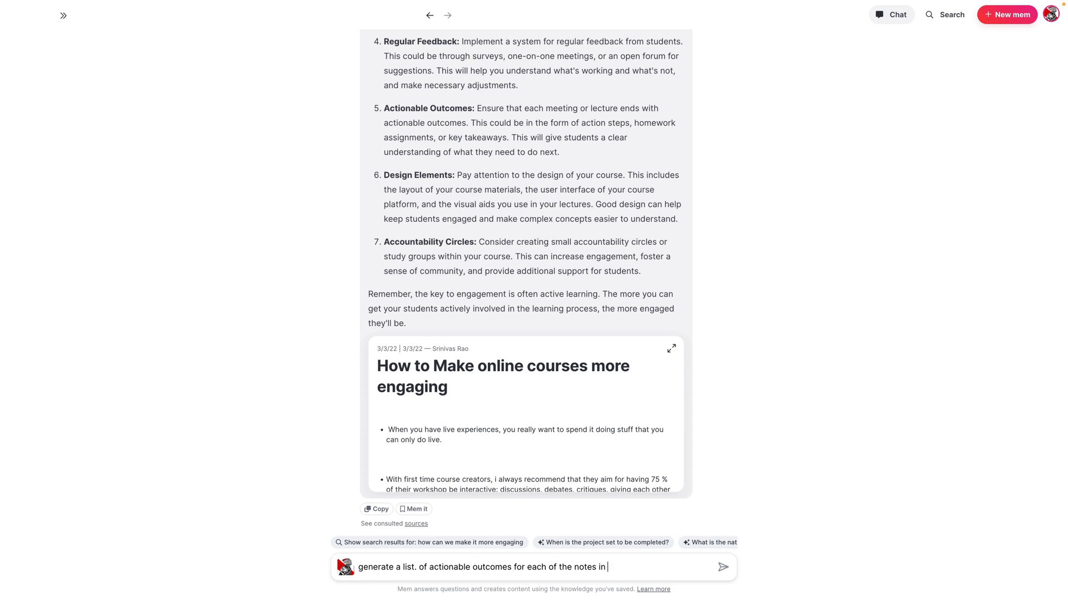
{"action": "type", "text": "the transcrip"}
{"action": "key", "text": "BackSpace"}
{"action": "key", "text": "BackSpace"}
{"action": "key", "text": "BackSpace"}
{"action": "key", "text": "BackSpace"}
{"action": "key", "text": "BackSpace"}
{"action": "key", "text": "BackSpace"}
{"action": "type", "text": "module transcripts"}
{"action": "key", "text": "Return"}
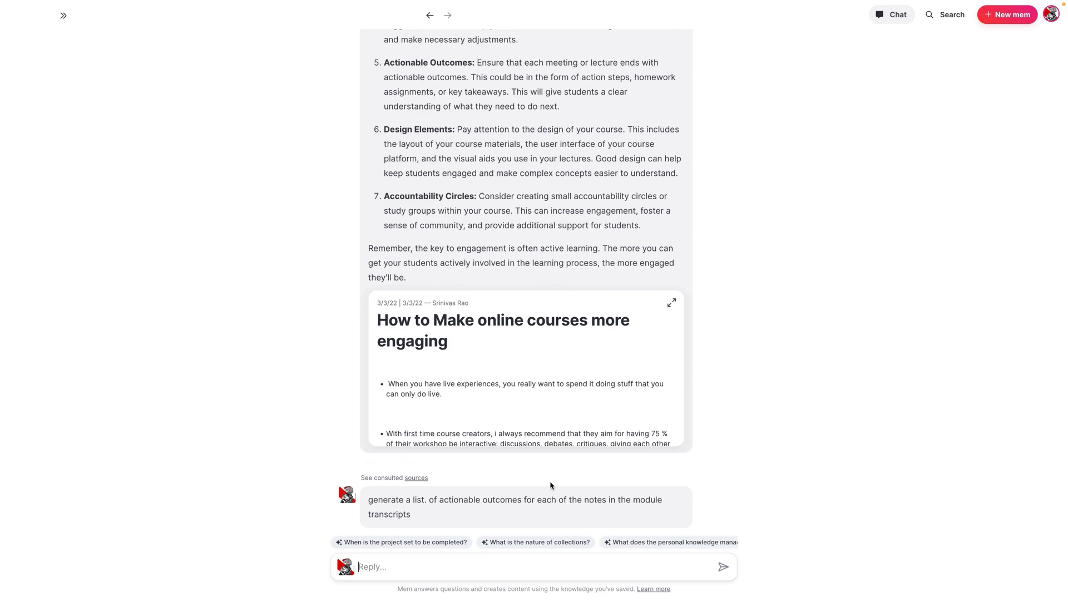
- Examine the generated actionable outcomes for the module transcripts and compare them with the earlier engagement suggestions
{"action": "scroll", "coordinate": [461, 410], "scroll_direction": "down", "scroll_amount": 3}
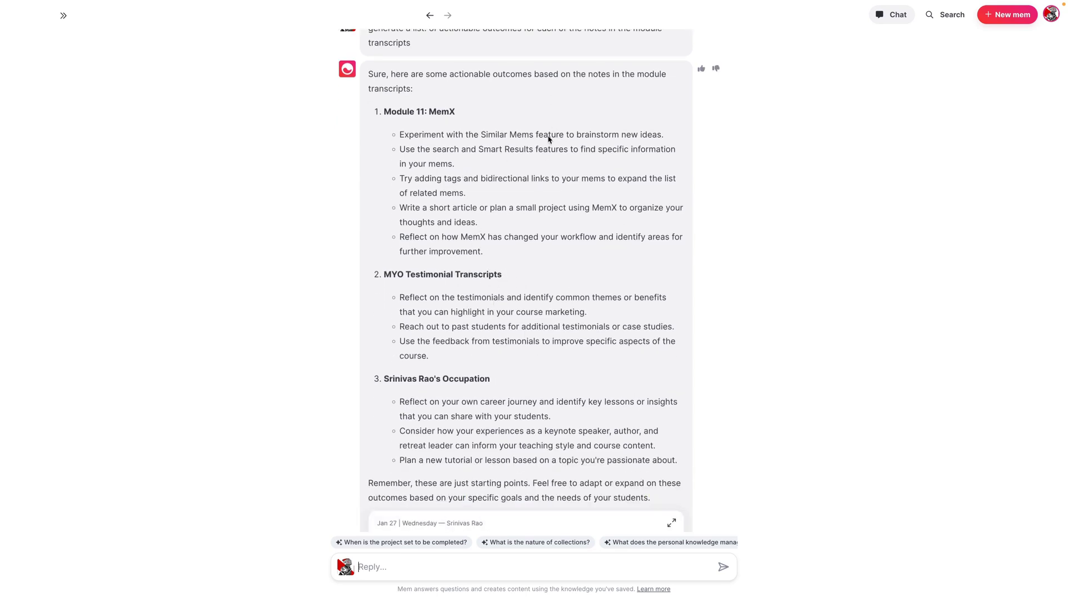
{"action": "scroll", "coordinate": [483, 252], "scroll_direction": "up", "scroll_amount": 2}
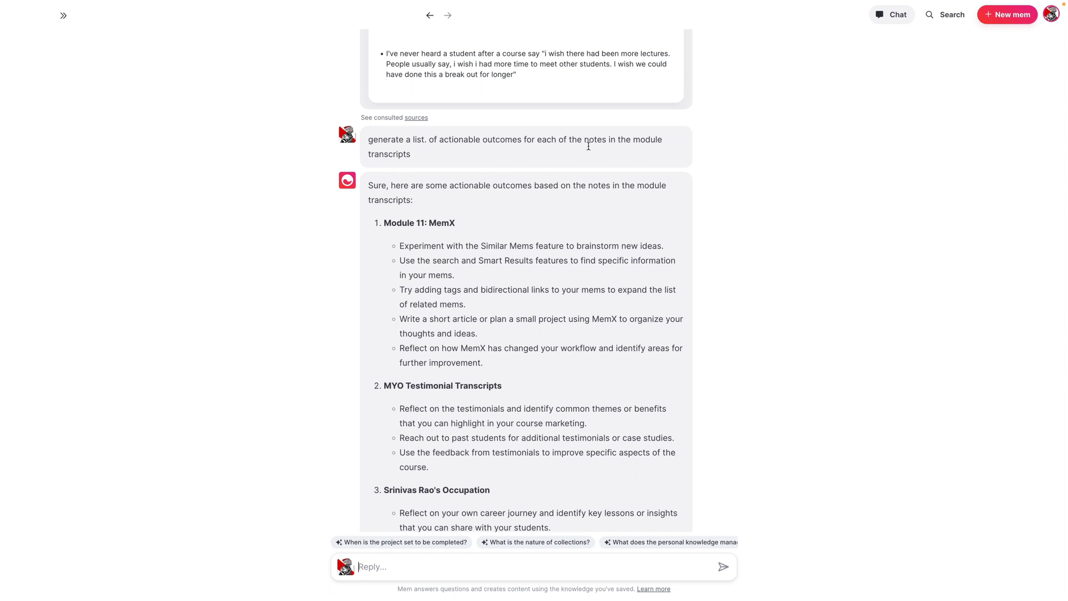
{"action": "scroll", "coordinate": [438, 377], "scroll_direction": "down", "scroll_amount": 2}
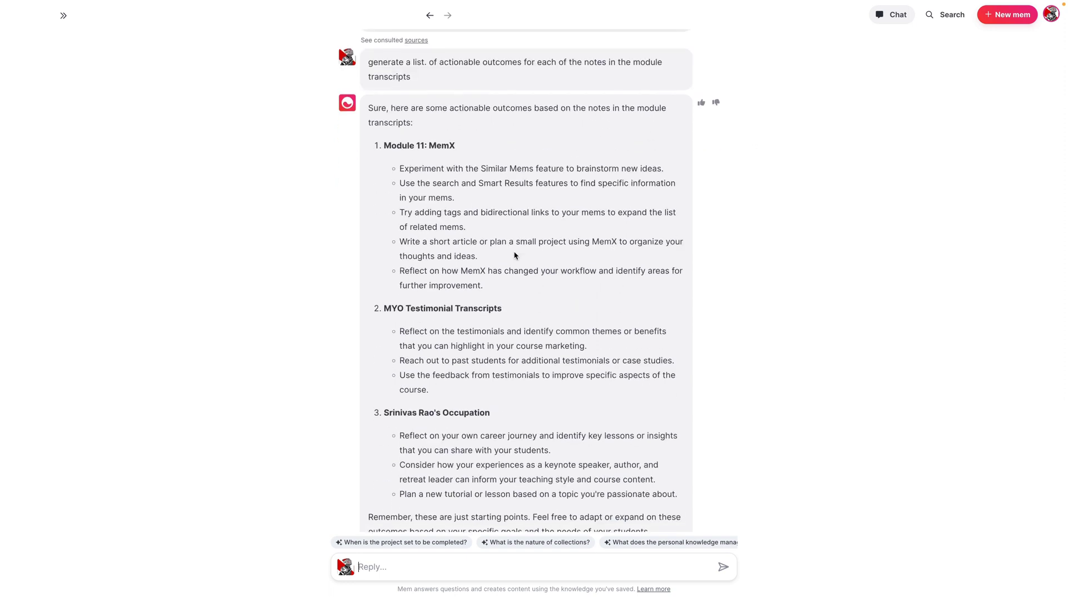
{"action": "scroll", "coordinate": [582, 157], "scroll_direction": "up", "scroll_amount": 1}
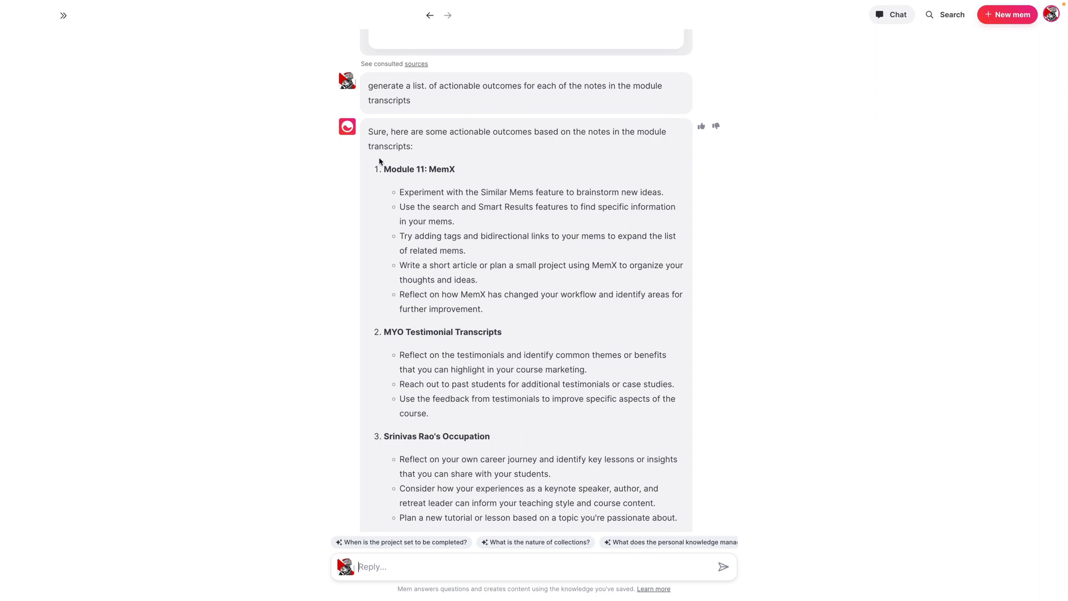
{"action": "scroll", "coordinate": [492, 287], "scroll_direction": "down", "scroll_amount": 4}
{"action": "scroll", "coordinate": [498, 249], "scroll_direction": "up", "scroll_amount": 2}
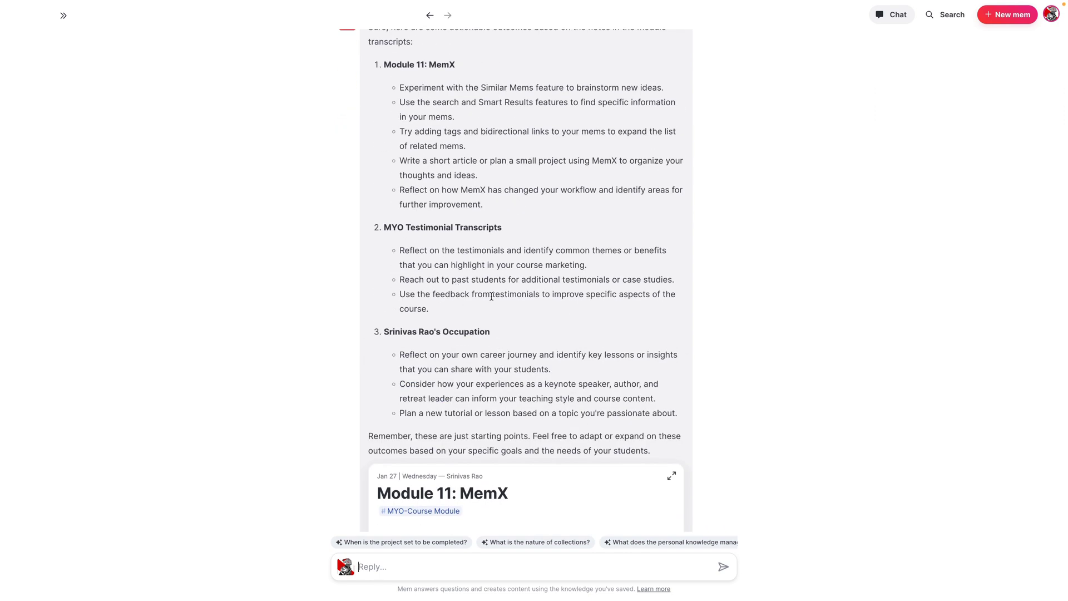
{"action": "scroll", "coordinate": [513, 227], "scroll_direction": "down", "scroll_amount": 3}
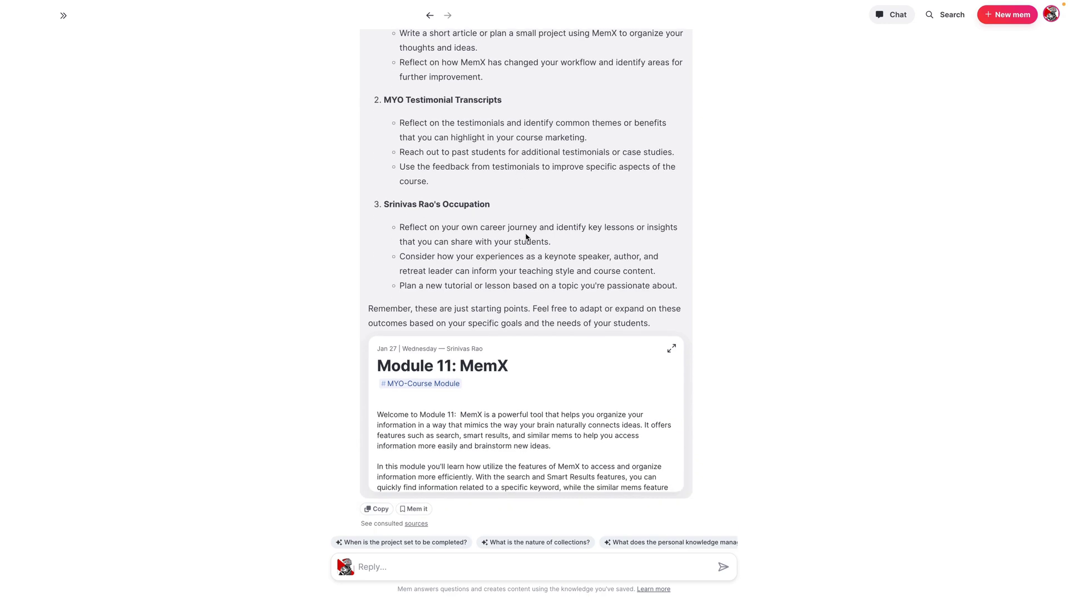
{"action": "scroll", "coordinate": [500, 223], "scroll_direction": "up", "scroll_amount": 3}
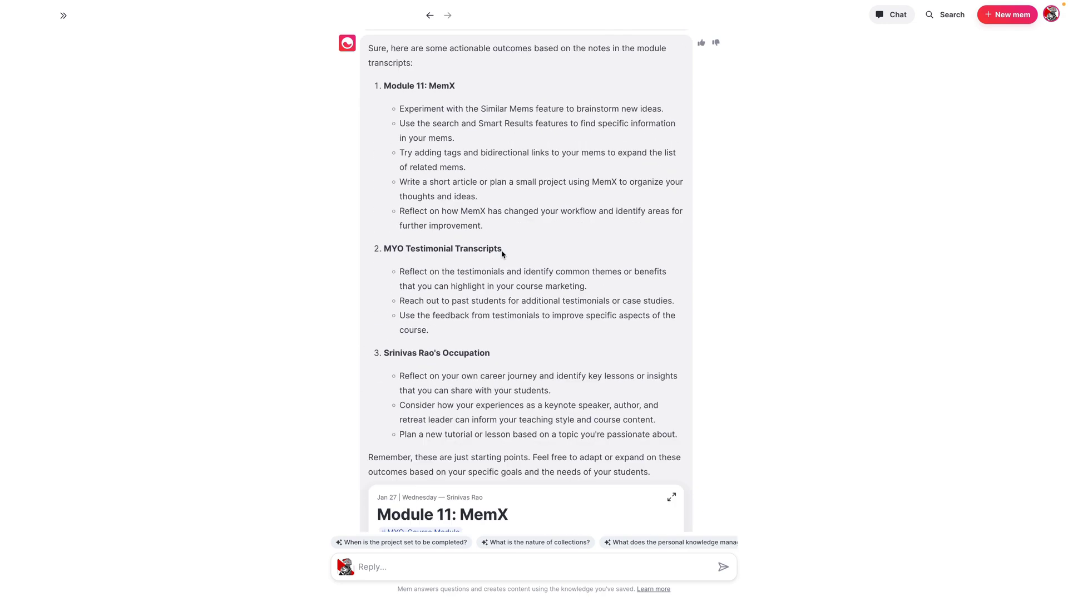
{"action": "scroll", "coordinate": [489, 270], "scroll_direction": "up", "scroll_amount": 4}
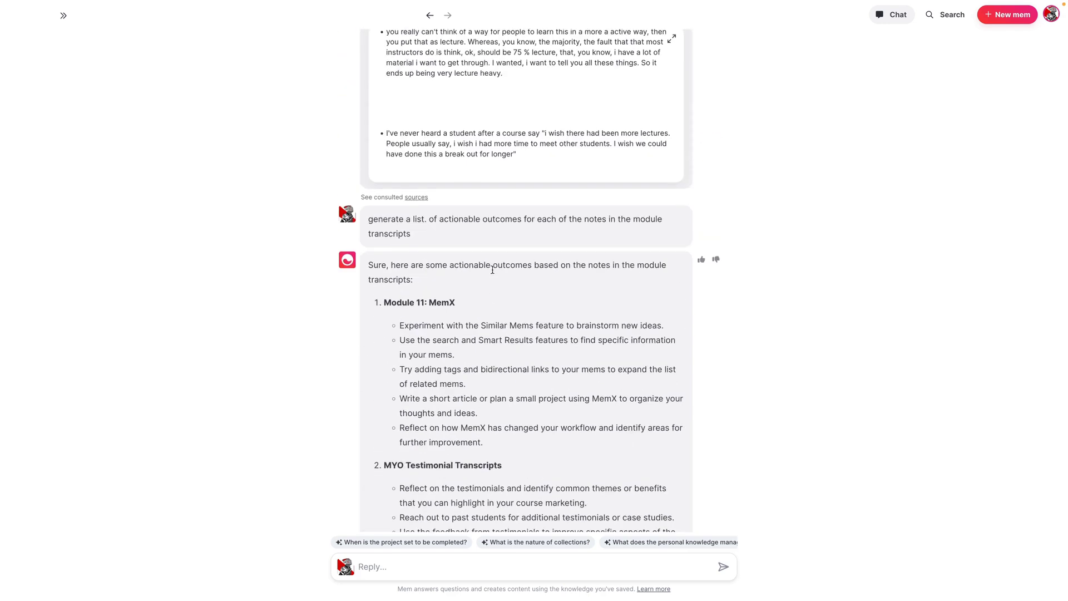
{"action": "scroll", "coordinate": [554, 353], "scroll_direction": "up", "scroll_amount": 6}
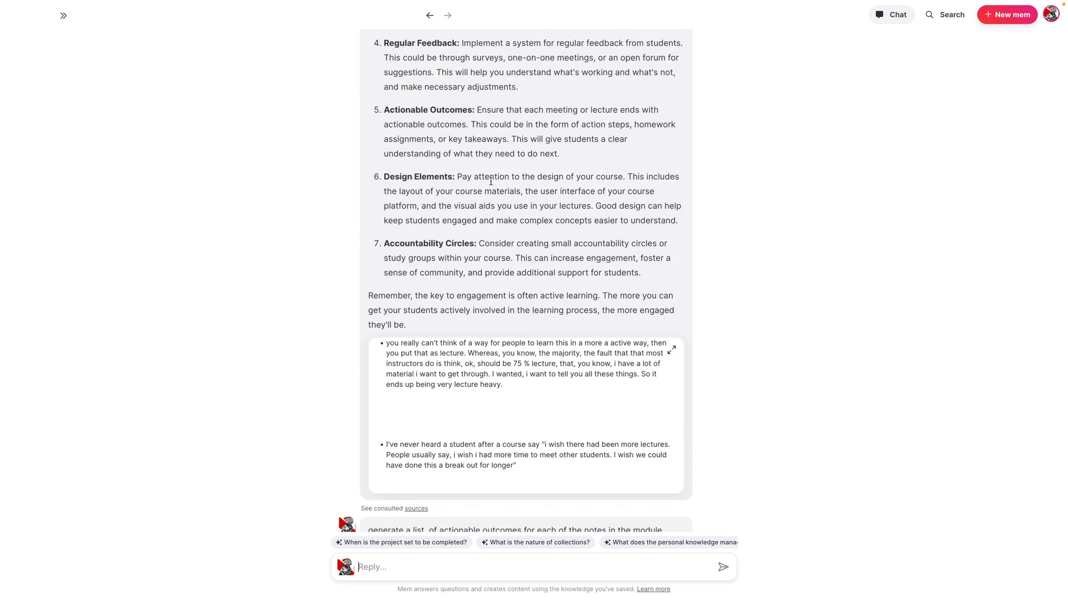
- Return to the note Video Maximizing Mem Chat Efficiency with Collections and review its outline down to the conclusion
{"action": "left_click", "coordinate": [429, 15]}
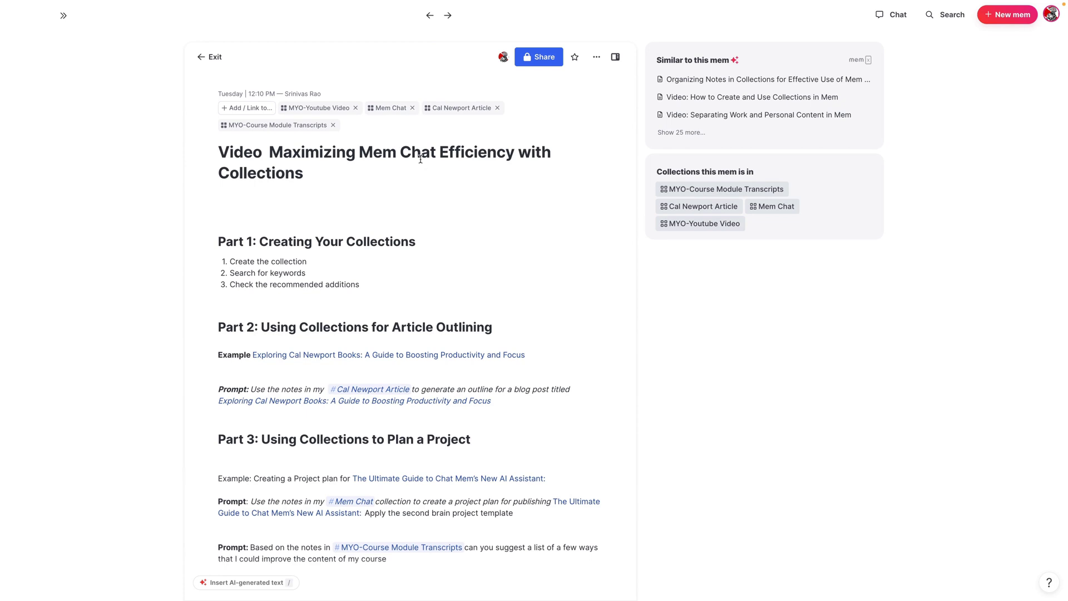
{"action": "scroll", "coordinate": [435, 181], "scroll_direction": "down", "scroll_amount": 1}
{"action": "scroll", "coordinate": [468, 206], "scroll_direction": "down", "scroll_amount": 1}
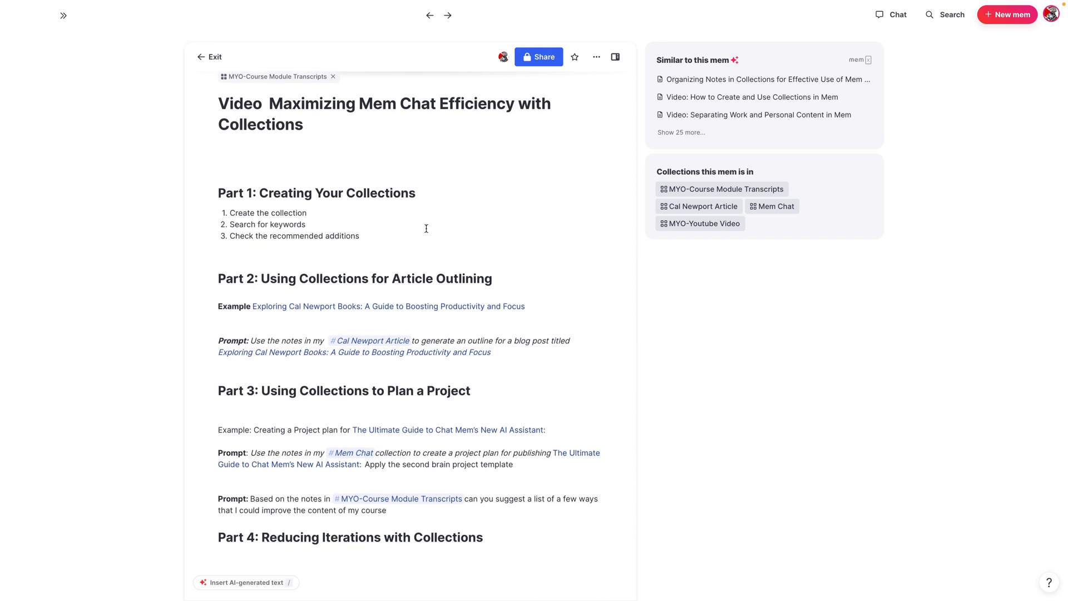
{"action": "scroll", "coordinate": [400, 206], "scroll_direction": "down", "scroll_amount": 1}
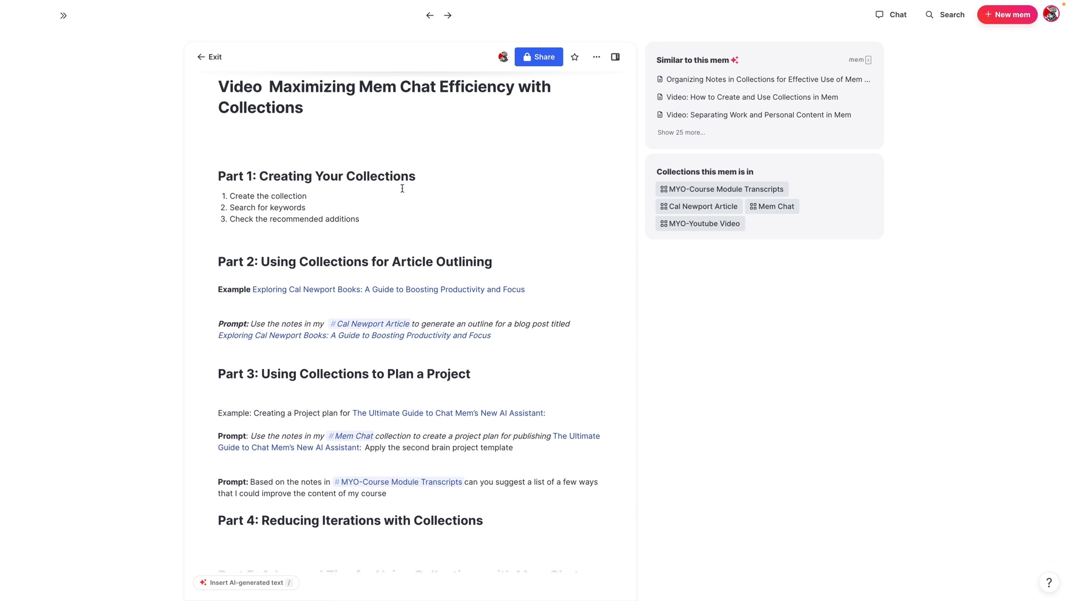
{"action": "scroll", "coordinate": [420, 192], "scroll_direction": "down", "scroll_amount": 3}
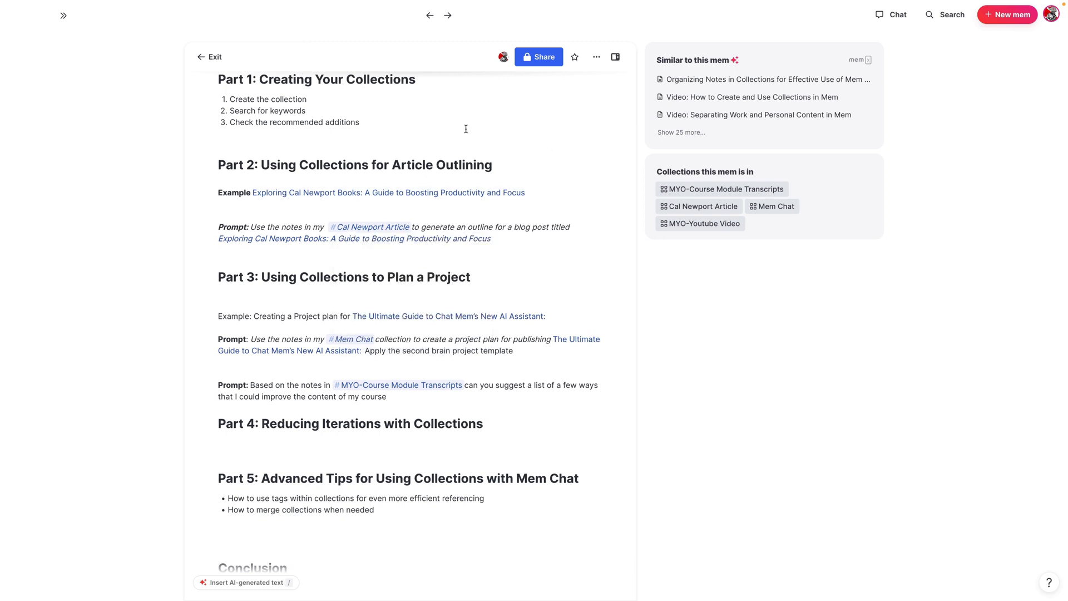
{"action": "scroll", "coordinate": [527, 272], "scroll_direction": "down", "scroll_amount": 1}
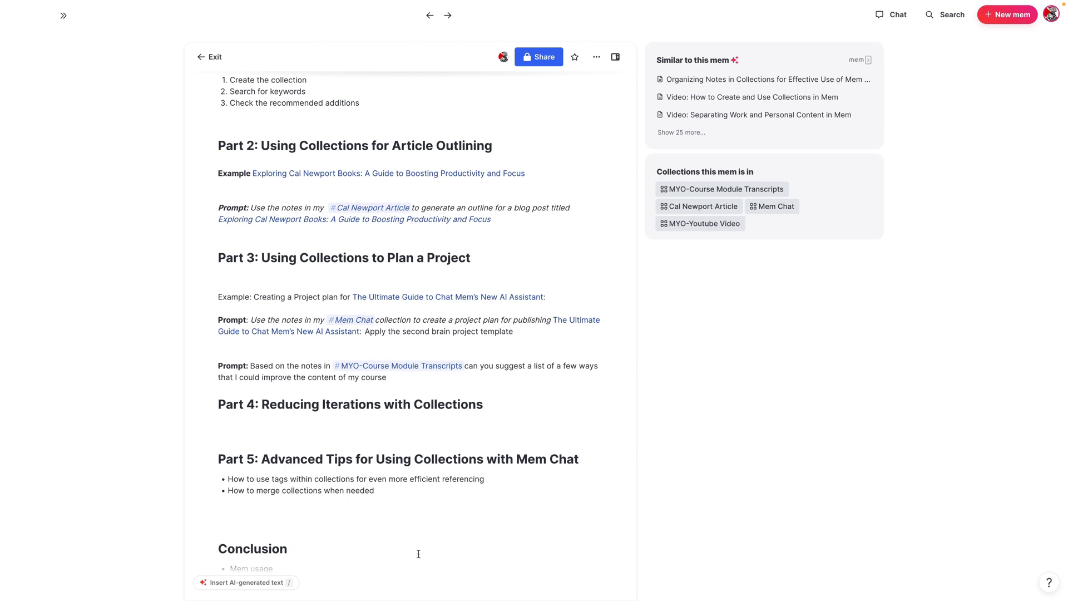
{"action": "scroll", "coordinate": [481, 330], "scroll_direction": "down", "scroll_amount": 3}
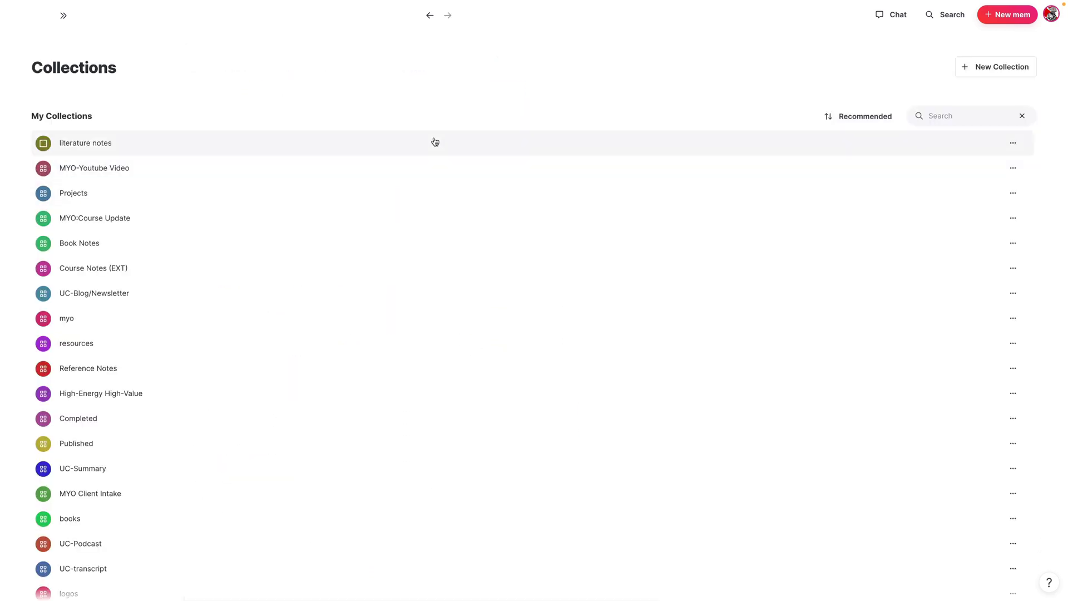
- Select the MYO:Course Update collection in the collections list and look through the remaining collections
{"action": "left_click", "coordinate": [39, 218]}
{"action": "scroll", "coordinate": [84, 367], "scroll_direction": "down", "scroll_amount": 2}
{"action": "scroll", "coordinate": [139, 484], "scroll_direction": "down", "scroll_amount": 7}
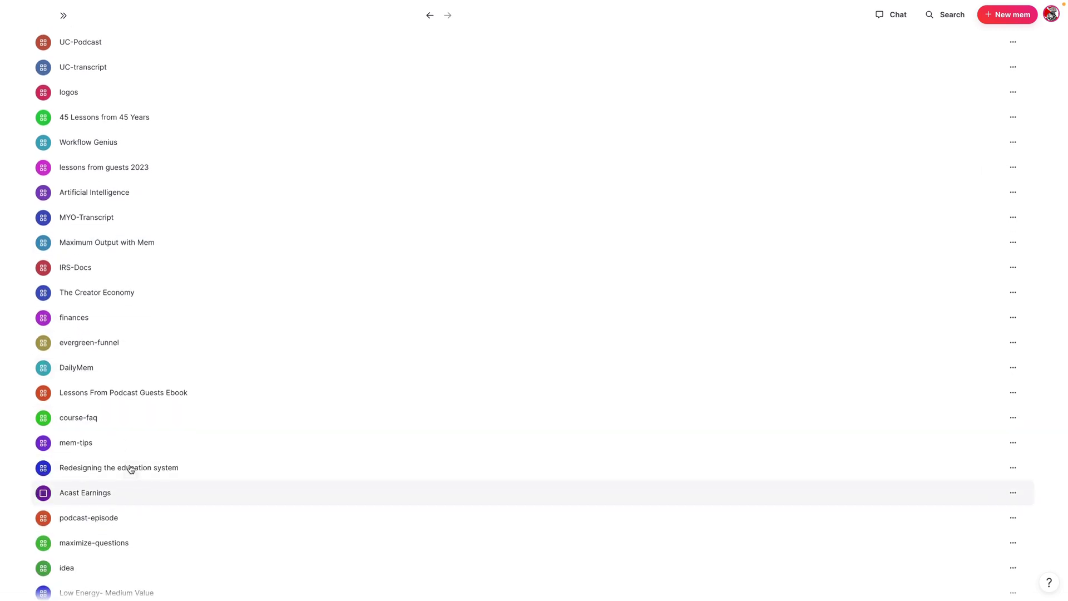
{"action": "scroll", "coordinate": [177, 434], "scroll_direction": "up", "scroll_amount": 10}
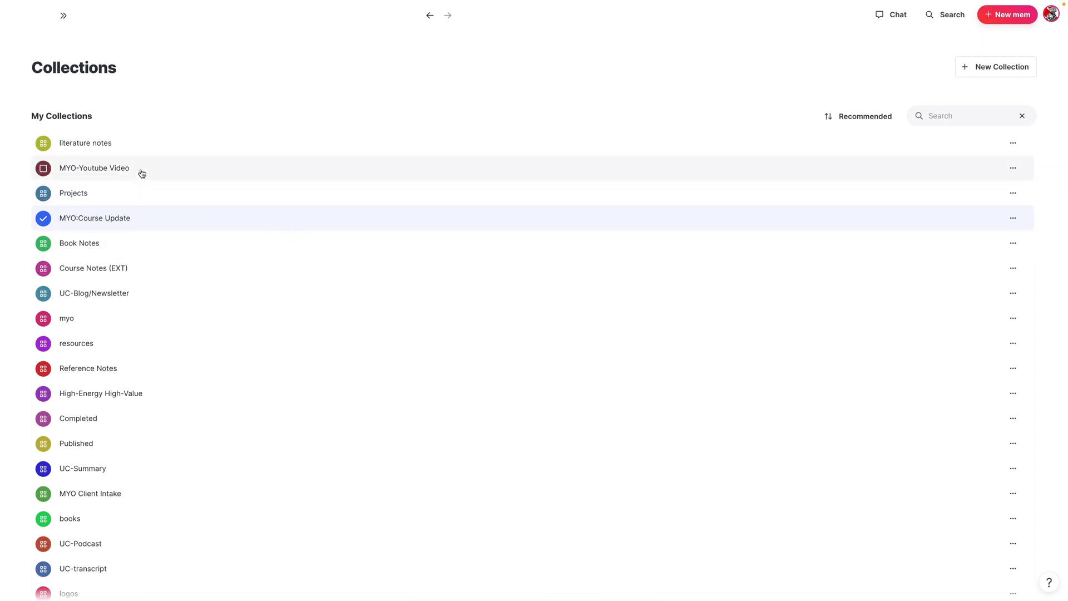
{"action": "left_click", "coordinate": [219, 219]}
{"action": "scroll", "coordinate": [111, 345], "scroll_direction": "down", "scroll_amount": 8}
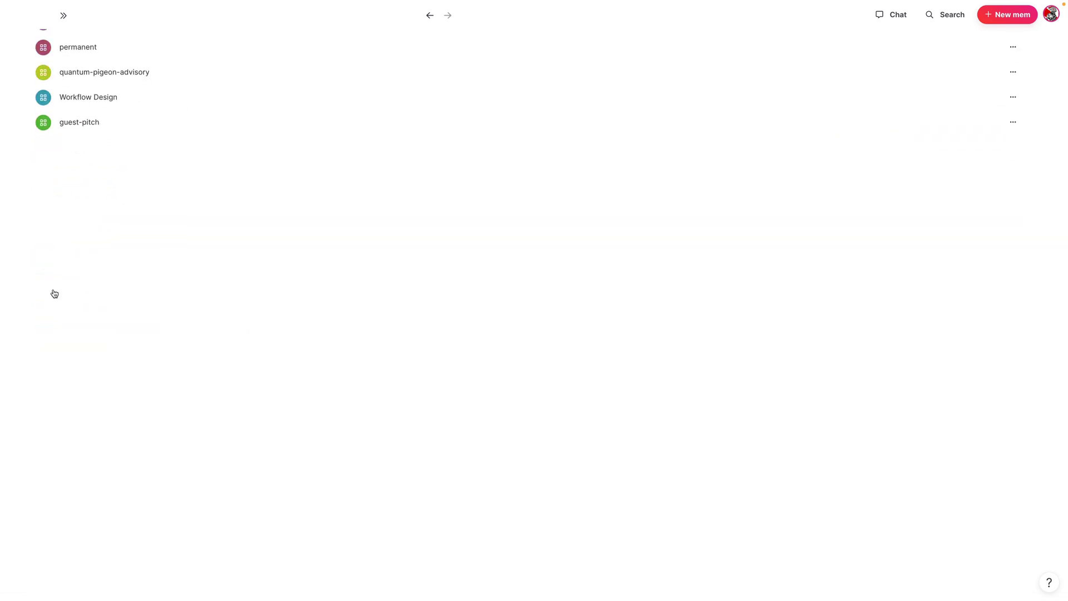
{"action": "scroll", "coordinate": [99, 322], "scroll_direction": "up", "scroll_amount": 10}
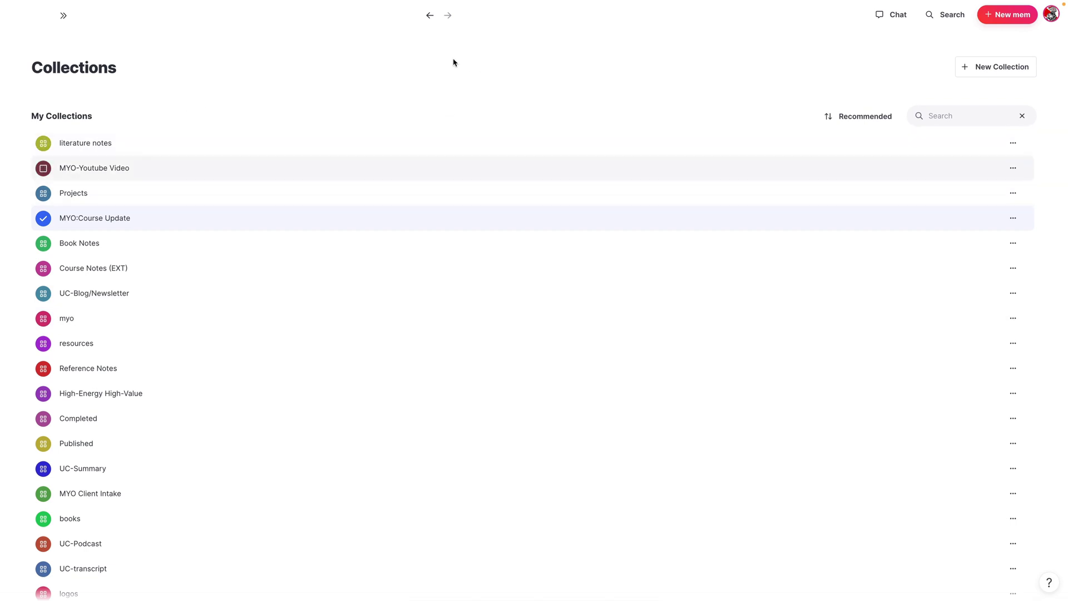
- Go back to the video note and check the outline from Part 1 to Part 5
{"action": "left_click", "coordinate": [429, 17]}
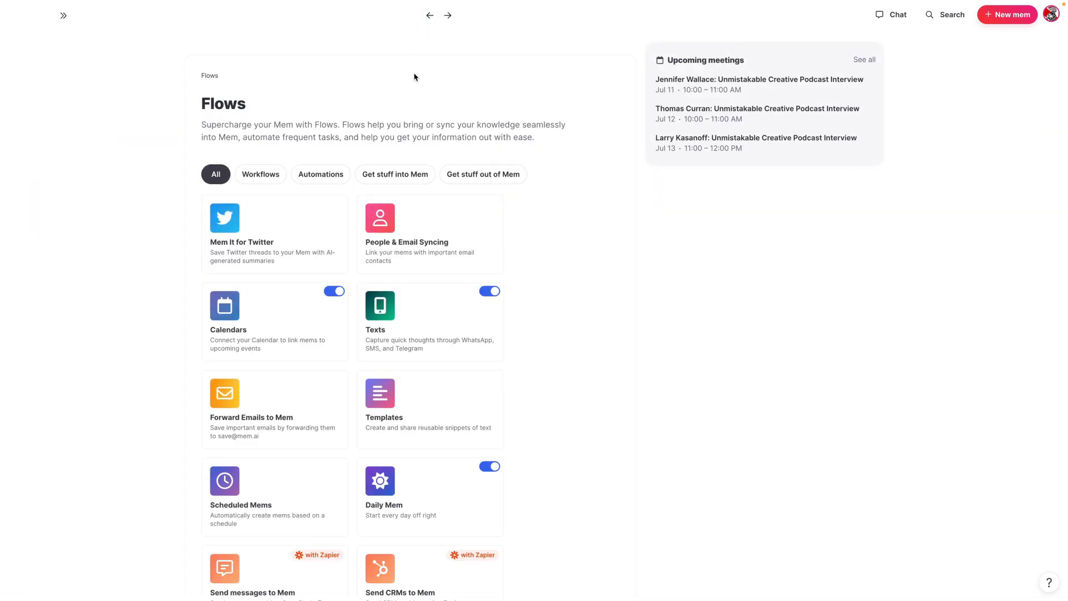
{"action": "left_click", "coordinate": [430, 15]}
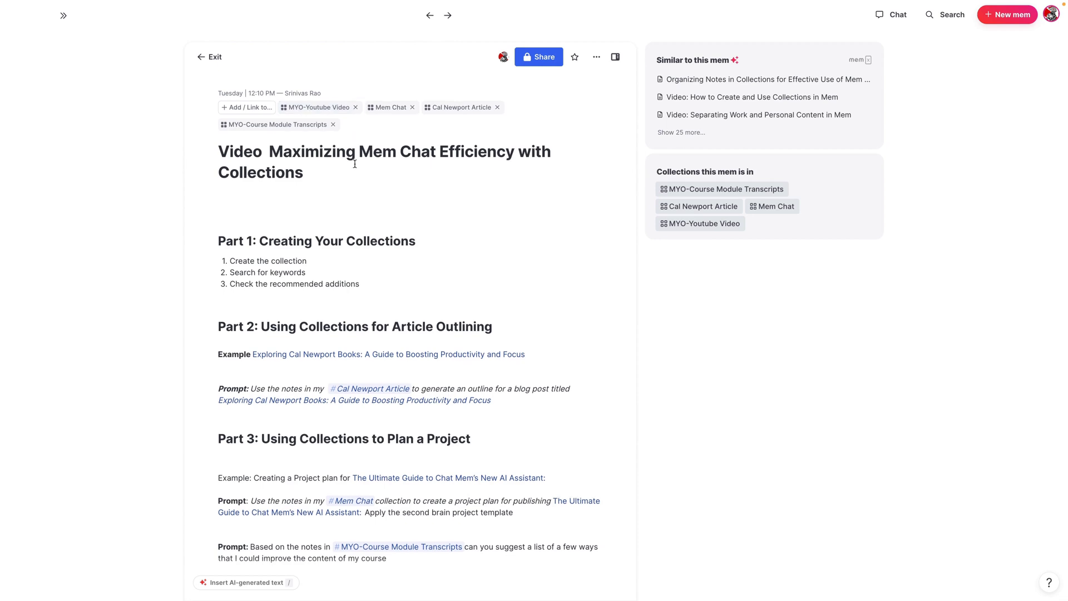
{"action": "scroll", "coordinate": [282, 353], "scroll_direction": "down", "scroll_amount": 3}
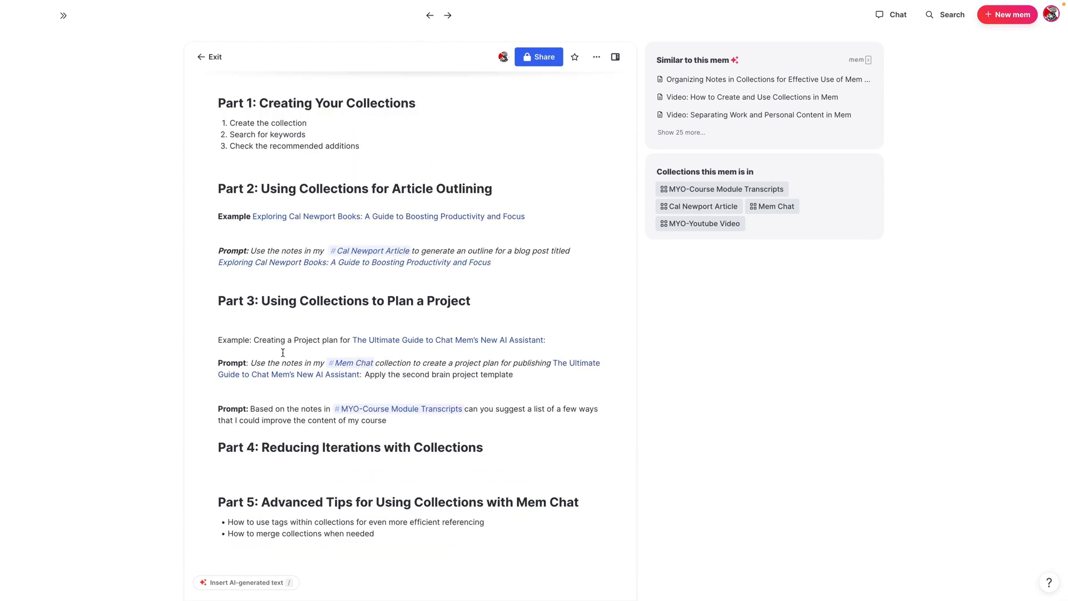